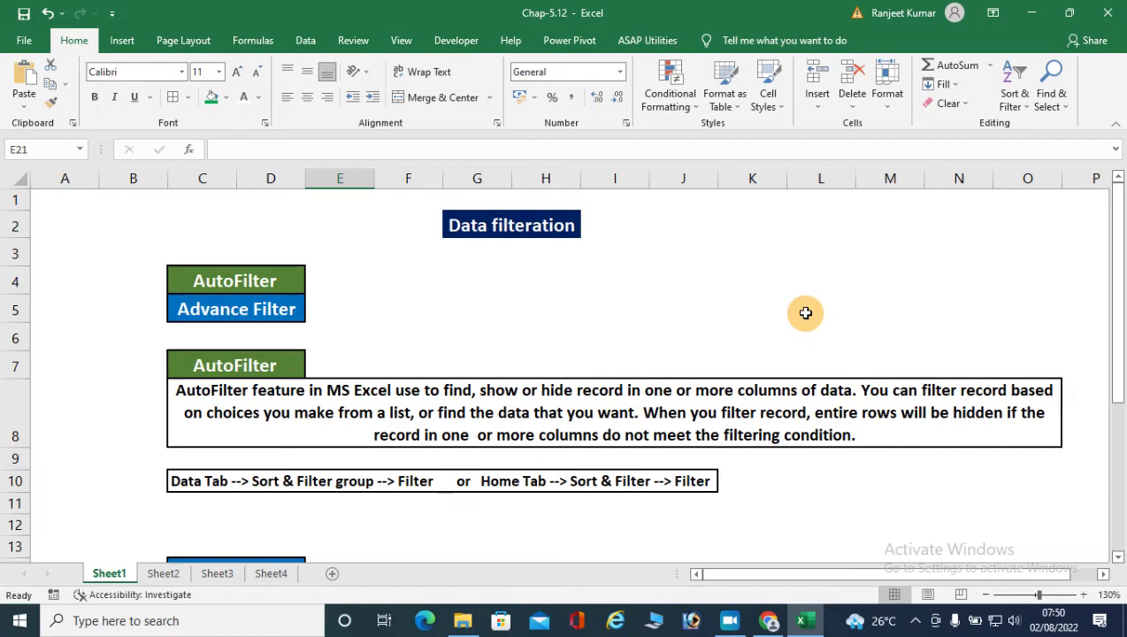
# Examine each column of the sales table on Sheet2, from Date of Sales across to Due Amount
pyautogui.click(163, 573)
pyautogui.moveTo(39, 176); pyautogui.dragTo(213, 181)
pyautogui.click(212, 181)
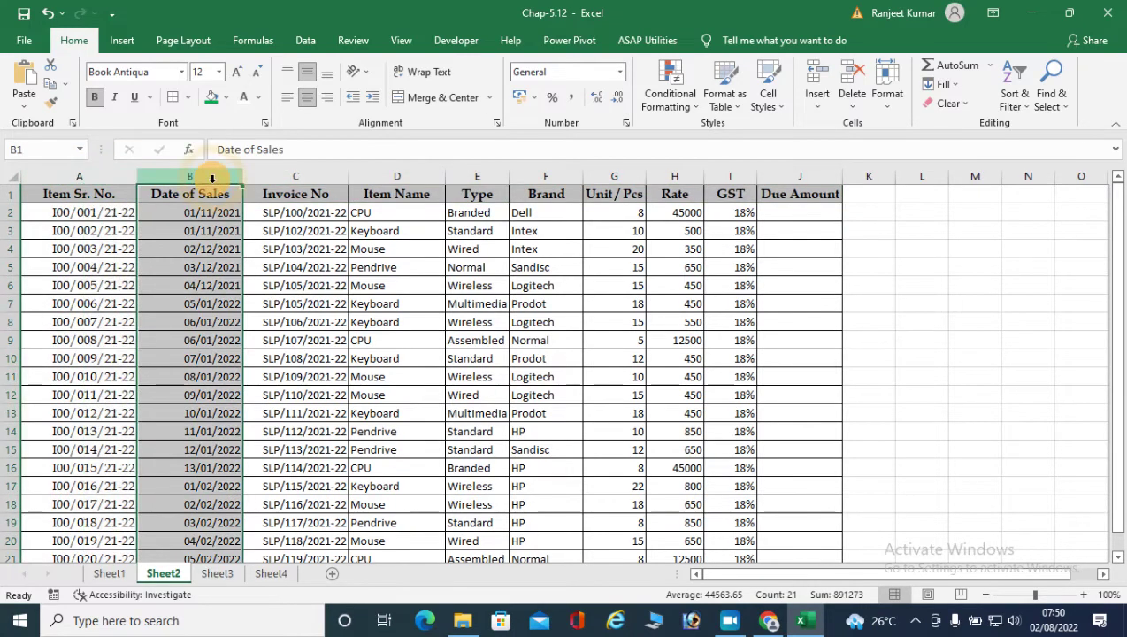
pyautogui.click(302, 177)
pyautogui.click(394, 181)
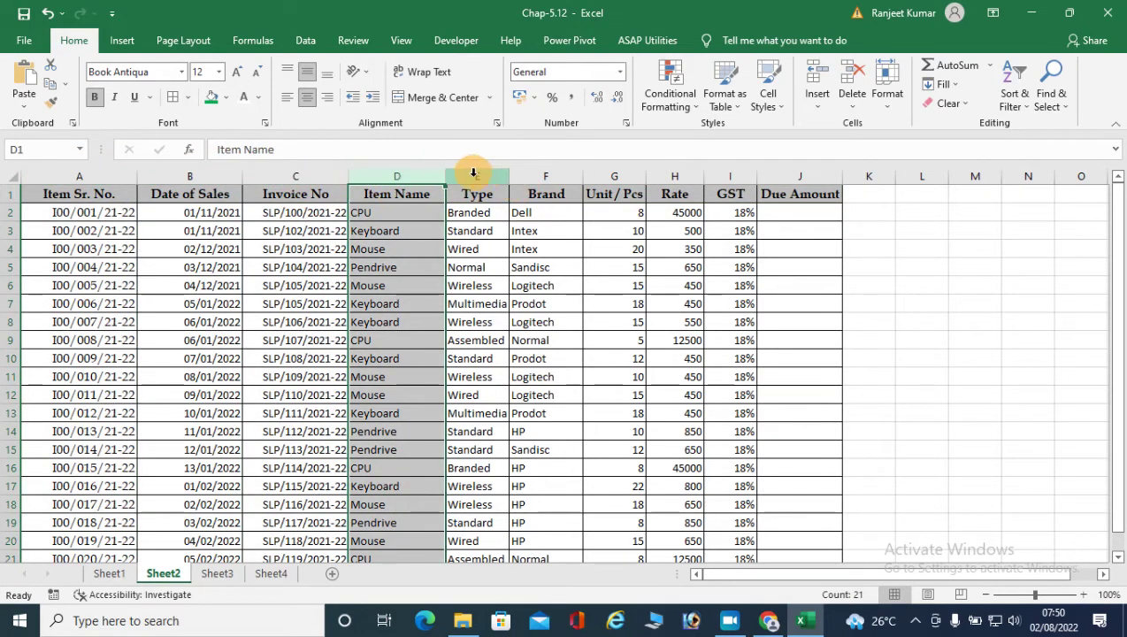
pyautogui.click(474, 173)
pyautogui.click(547, 172)
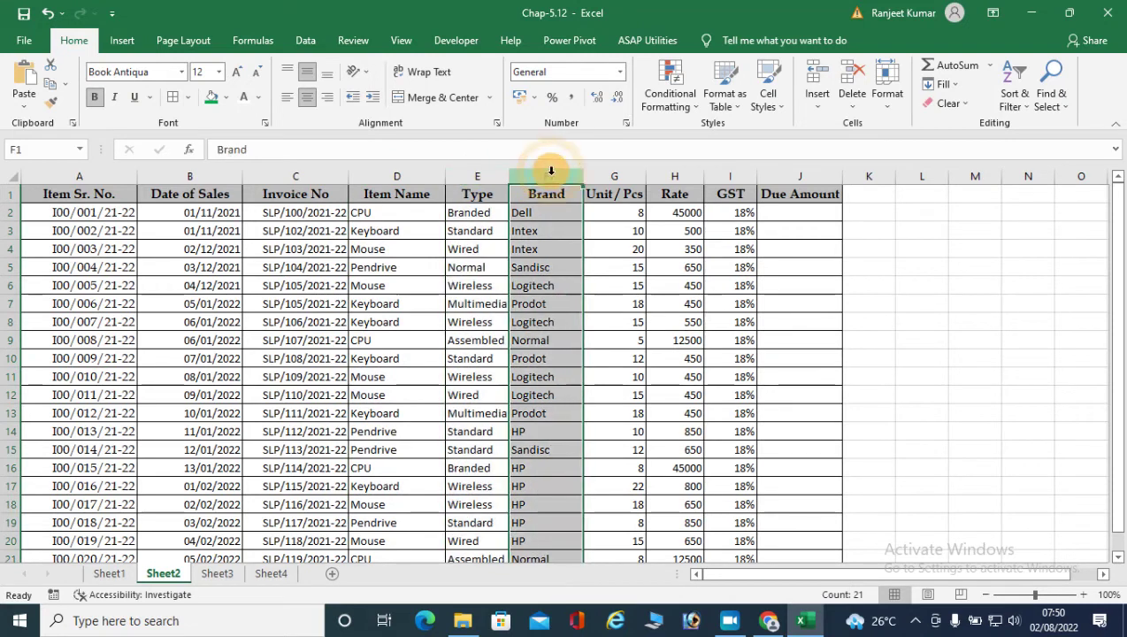
pyautogui.click(603, 172)
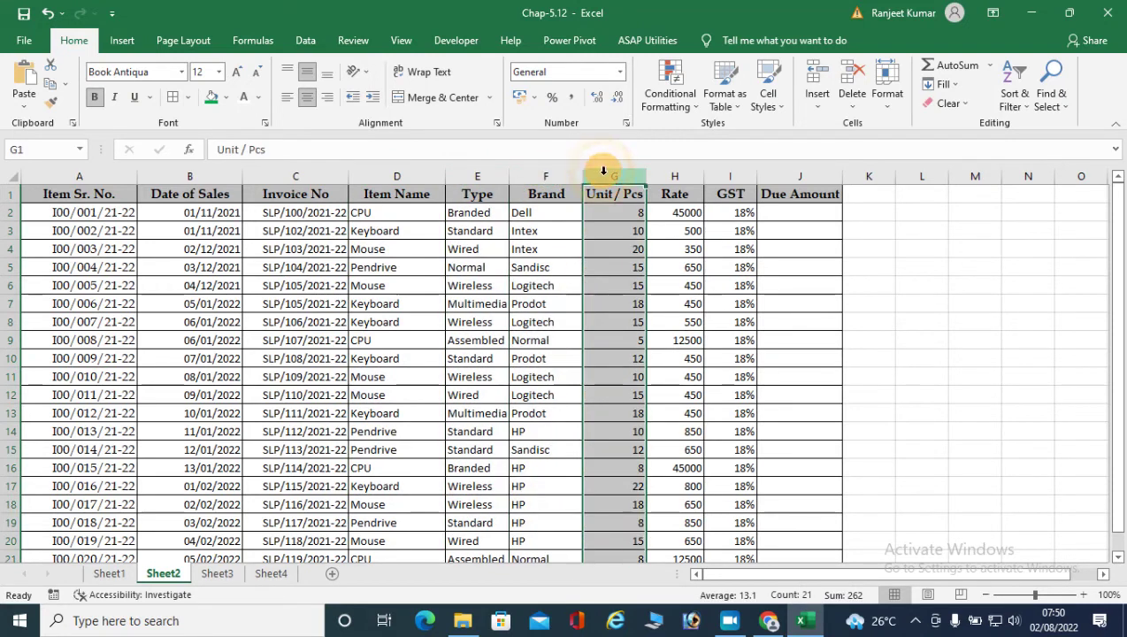
pyautogui.click(686, 177)
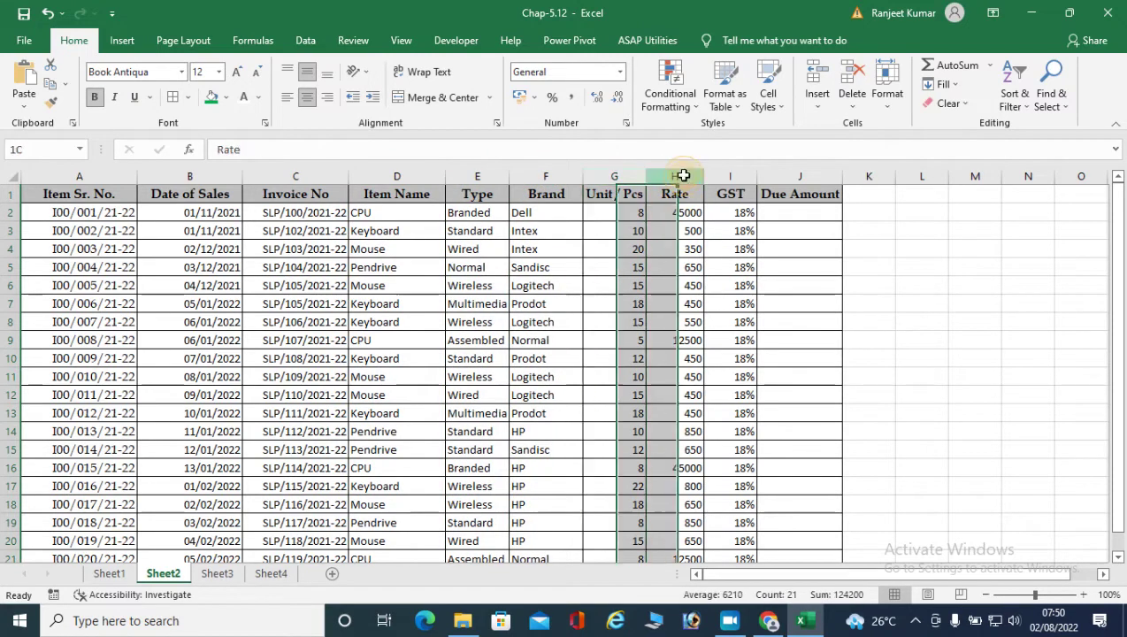
pyautogui.click(734, 173)
pyautogui.click(812, 175)
pyautogui.moveTo(812, 175); pyautogui.dragTo(813, 172)
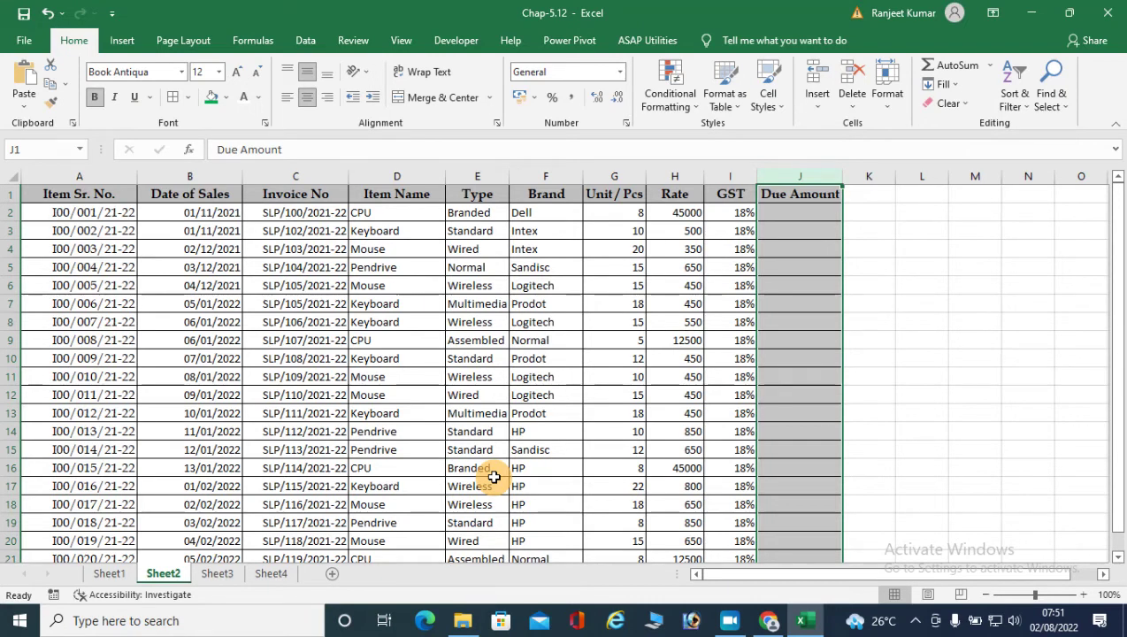
# Review the Sheet2 records down to the last row and highlight the table from the Item Sr. No. header through row 20
pyautogui.scroll(-3, 214, 426)
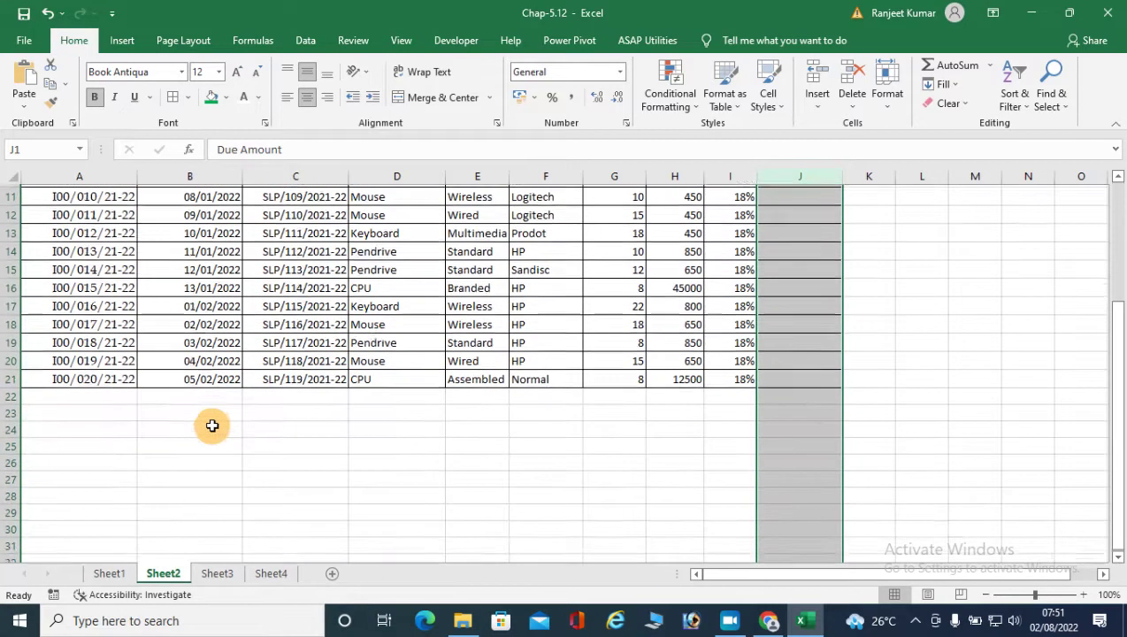
pyautogui.scroll(3, 211, 426)
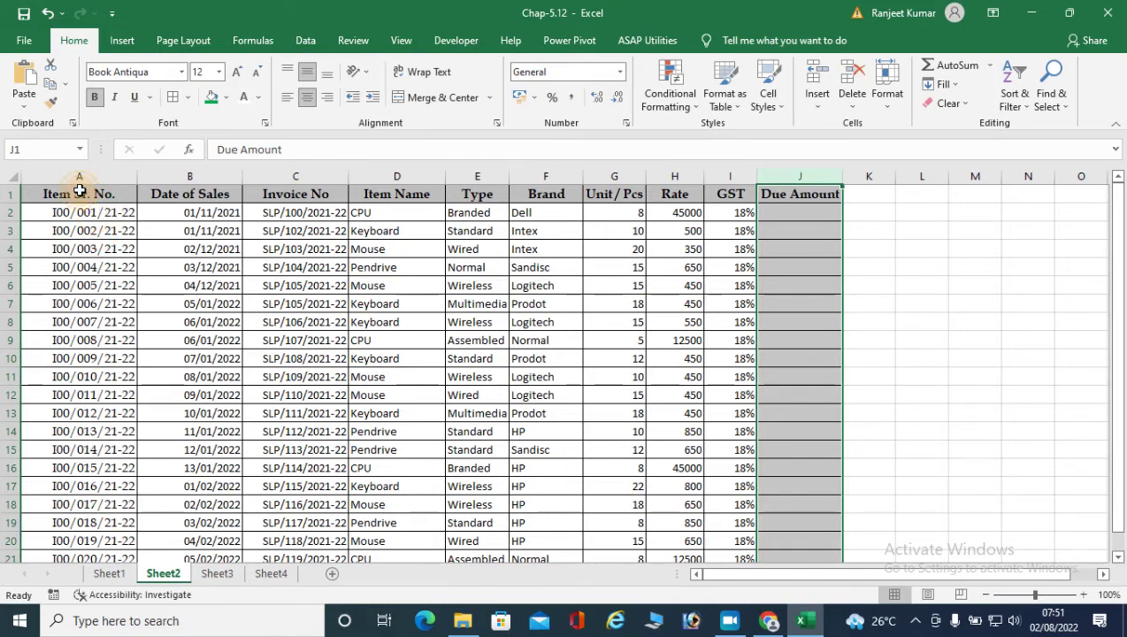
pyautogui.moveTo(84, 190); pyautogui.dragTo(777, 541)
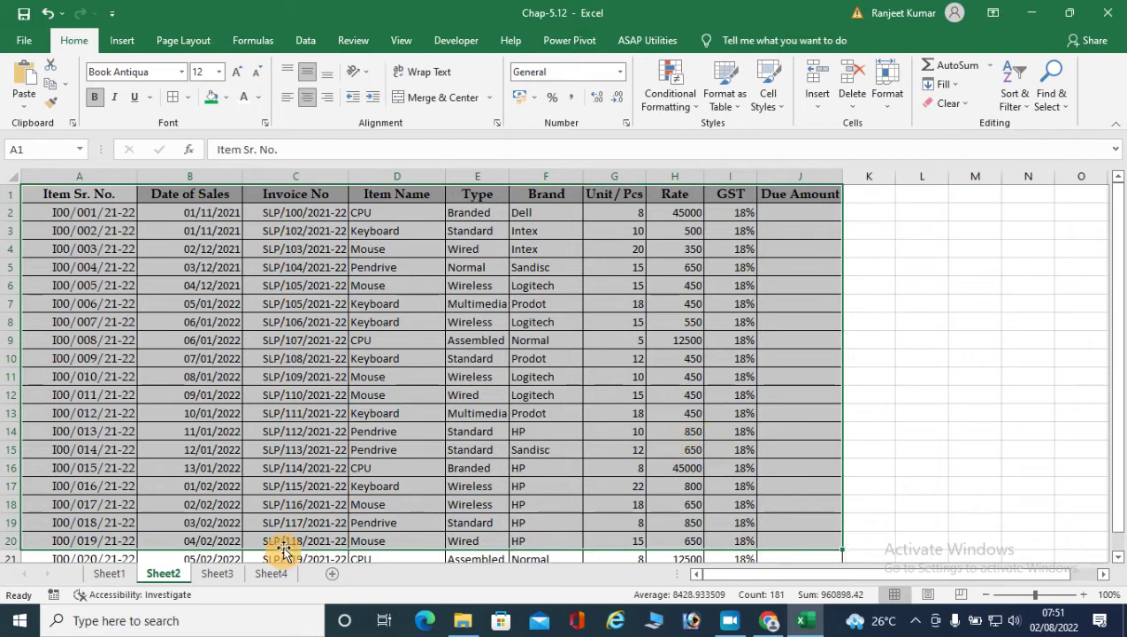
# Read the AutoFilter explanation on Sheet1 and check the Sheet2 column headers from Item Sr. No. to Type
pyautogui.click(107, 573)
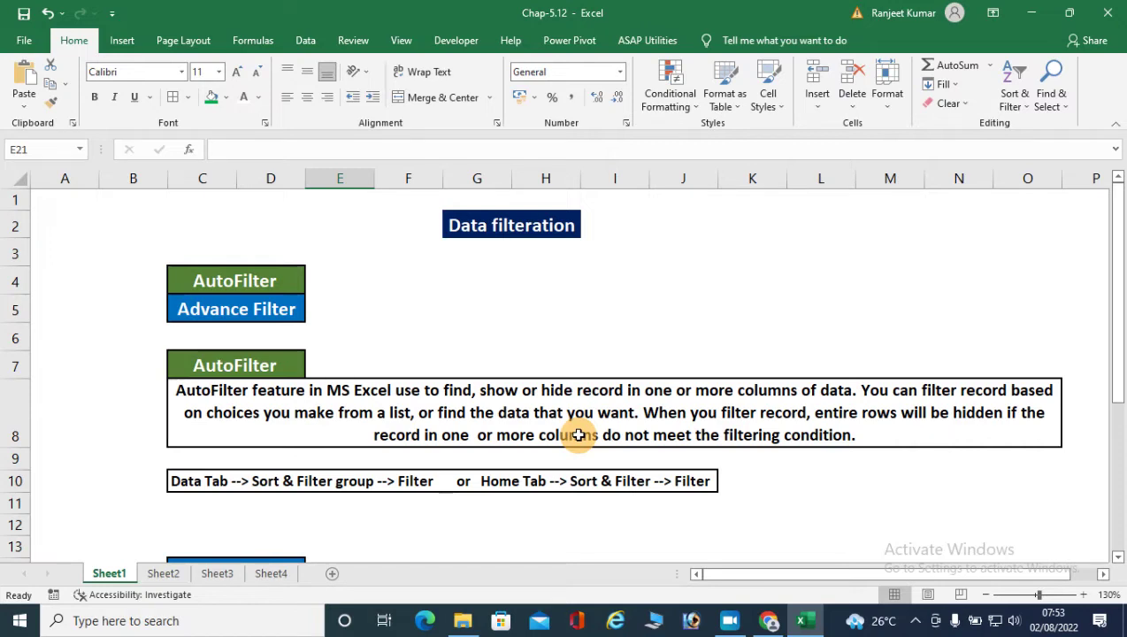
pyautogui.click(163, 573)
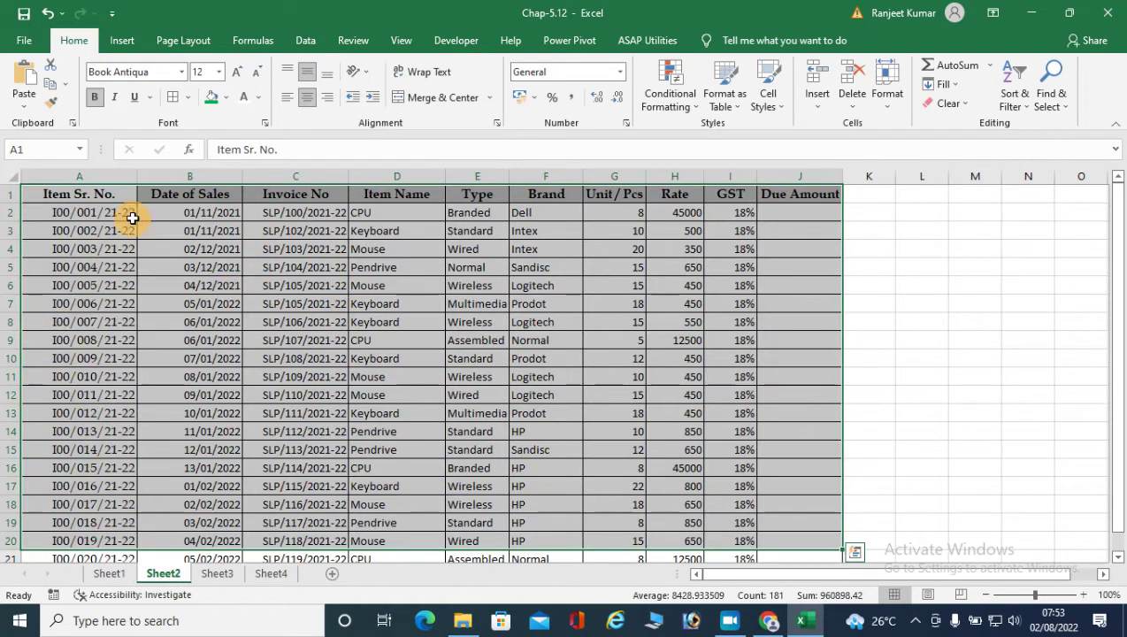
pyautogui.click(97, 196)
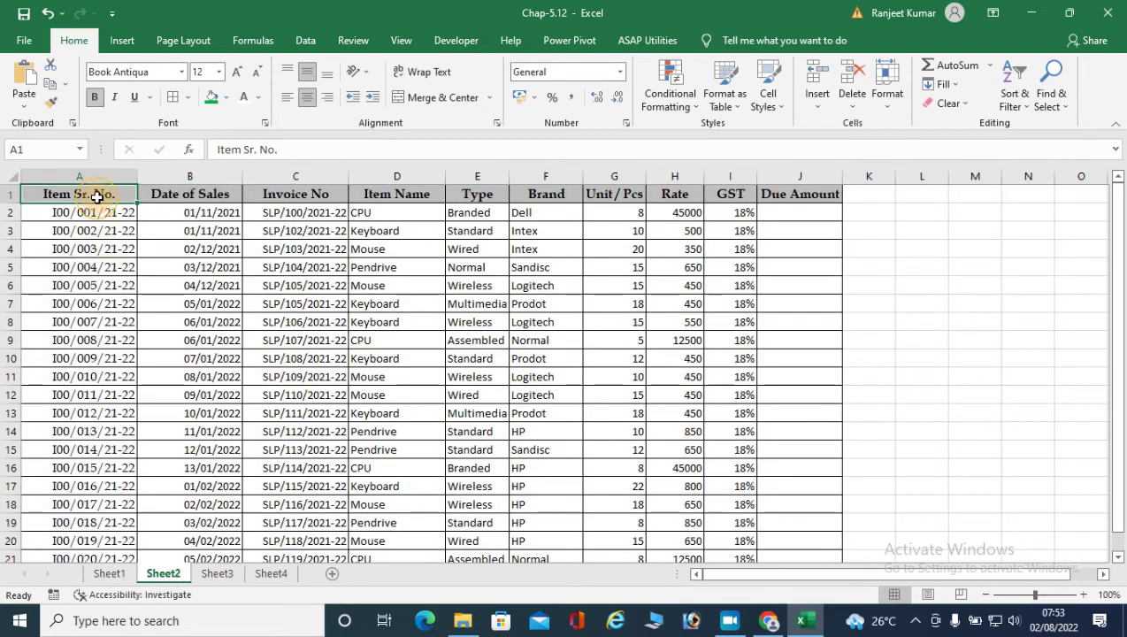
pyautogui.click(191, 197)
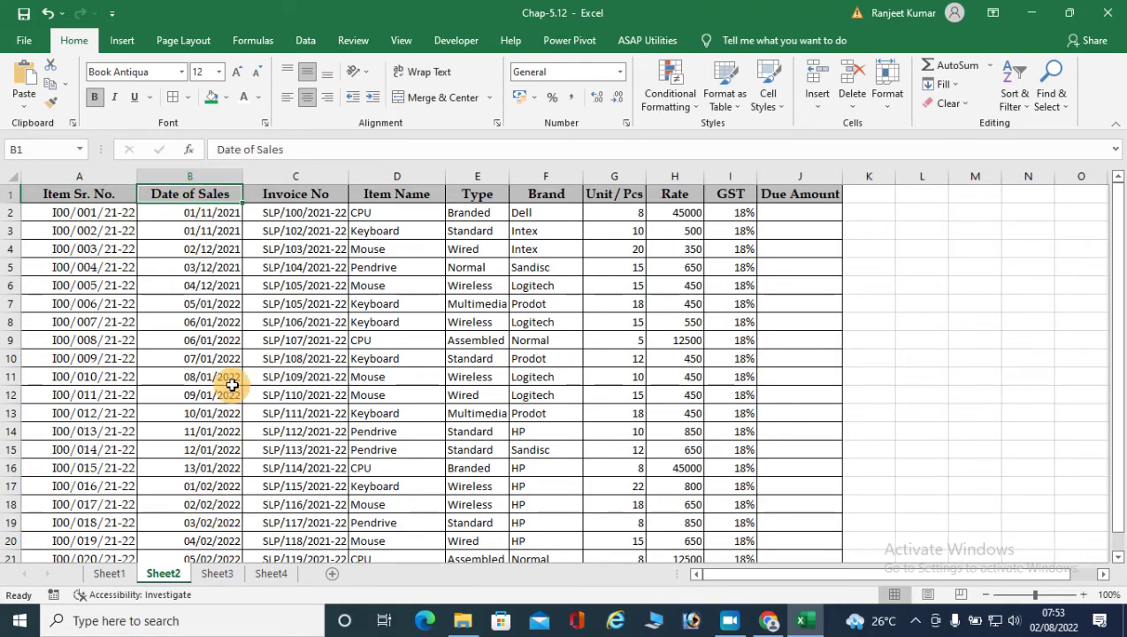
pyautogui.click(322, 198)
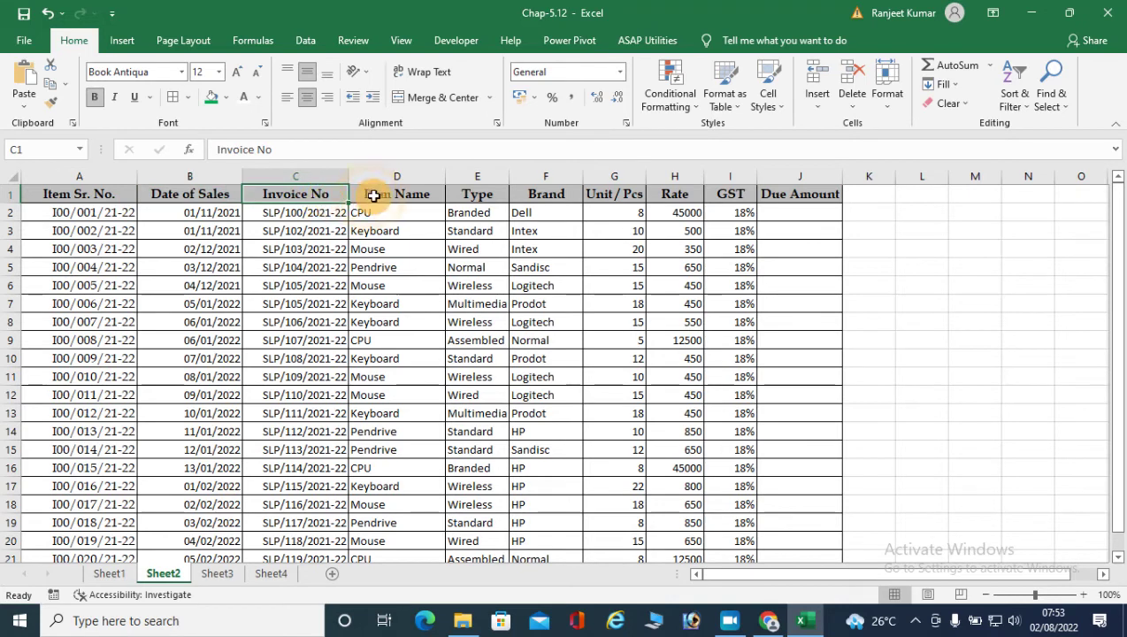
pyautogui.click(376, 194)
pyautogui.click(478, 193)
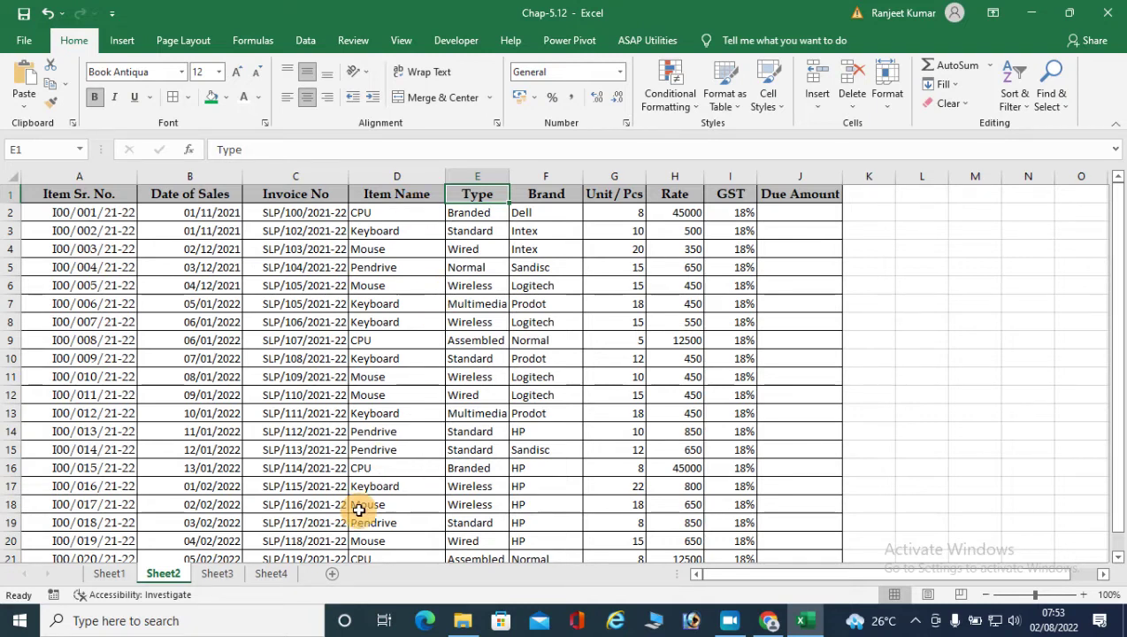
# Read the Filter command paths on Sheet1 and view the available Sort & Filter options
pyautogui.click(111, 576)
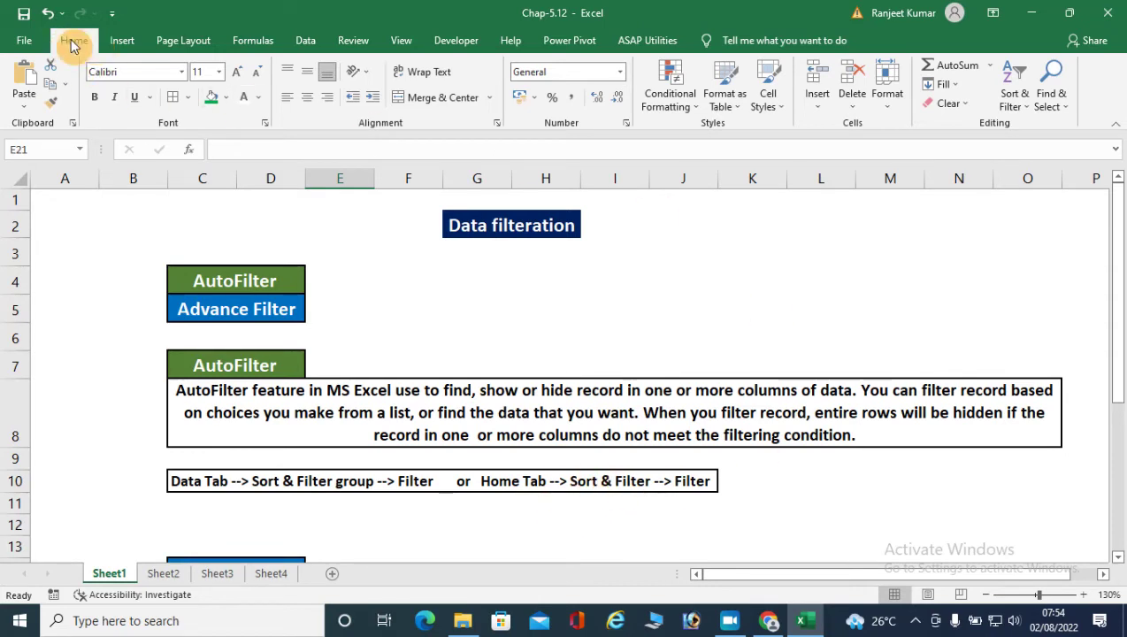
pyautogui.click(1014, 99)
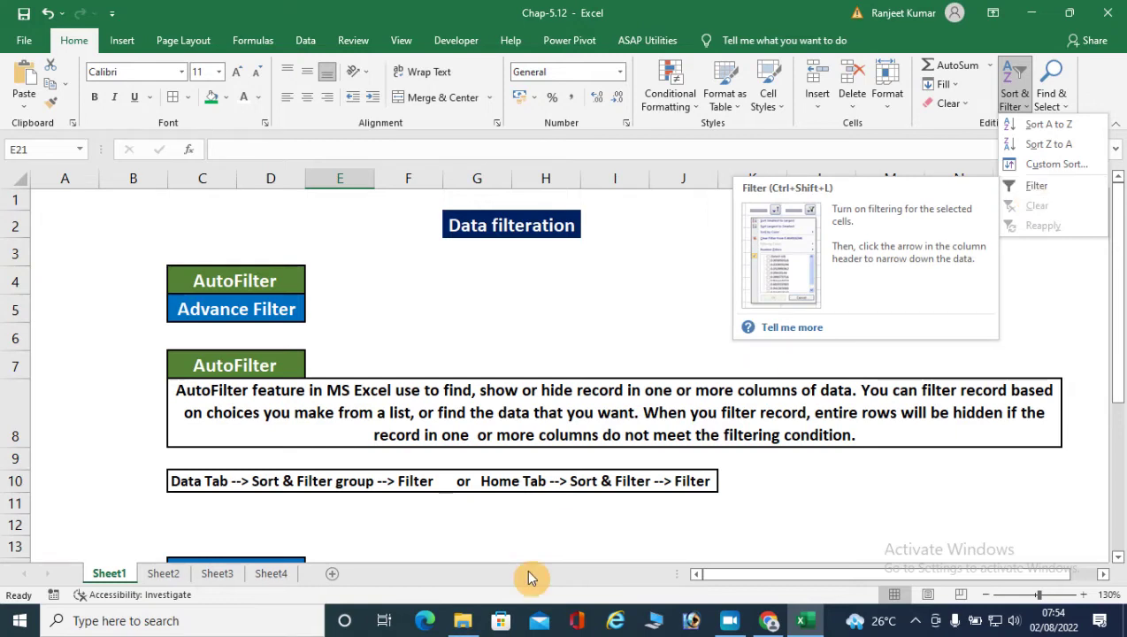
pyautogui.click(166, 577)
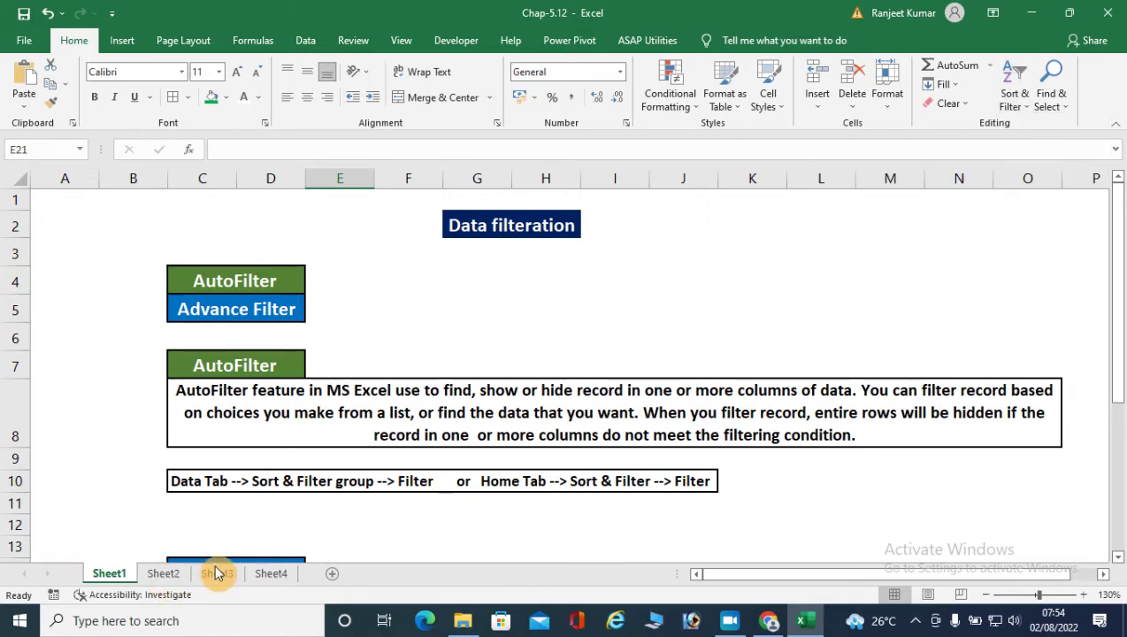
# Turn on Filter for the Sheet2 sales table from cell A1 and switch it off again
pyautogui.click(165, 574)
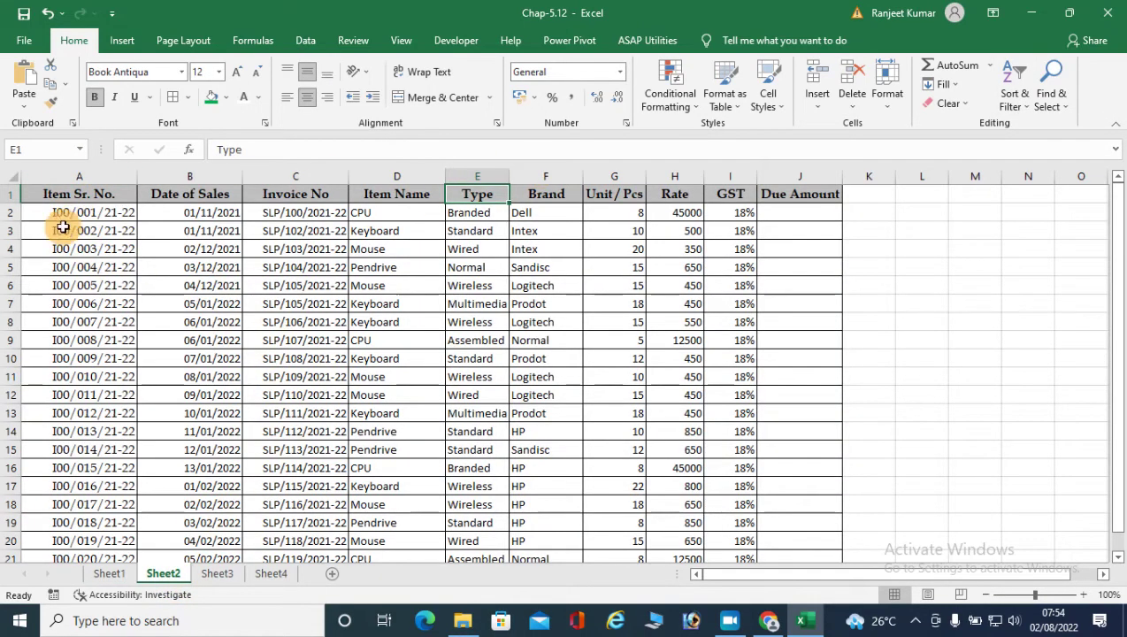
pyautogui.click(82, 192)
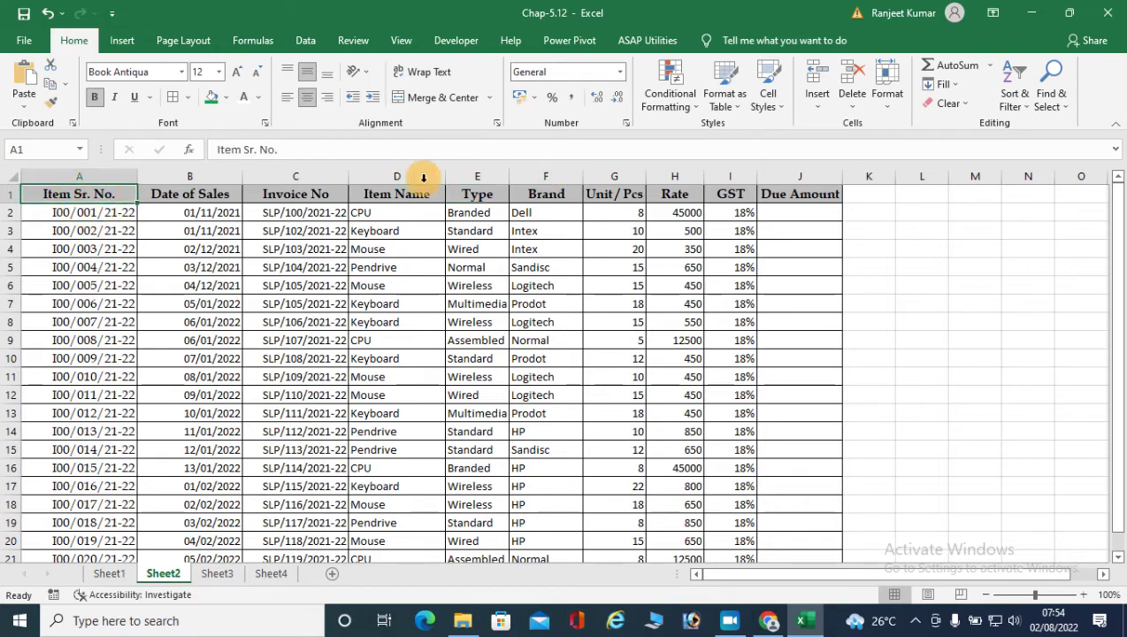
pyautogui.click(1026, 104)
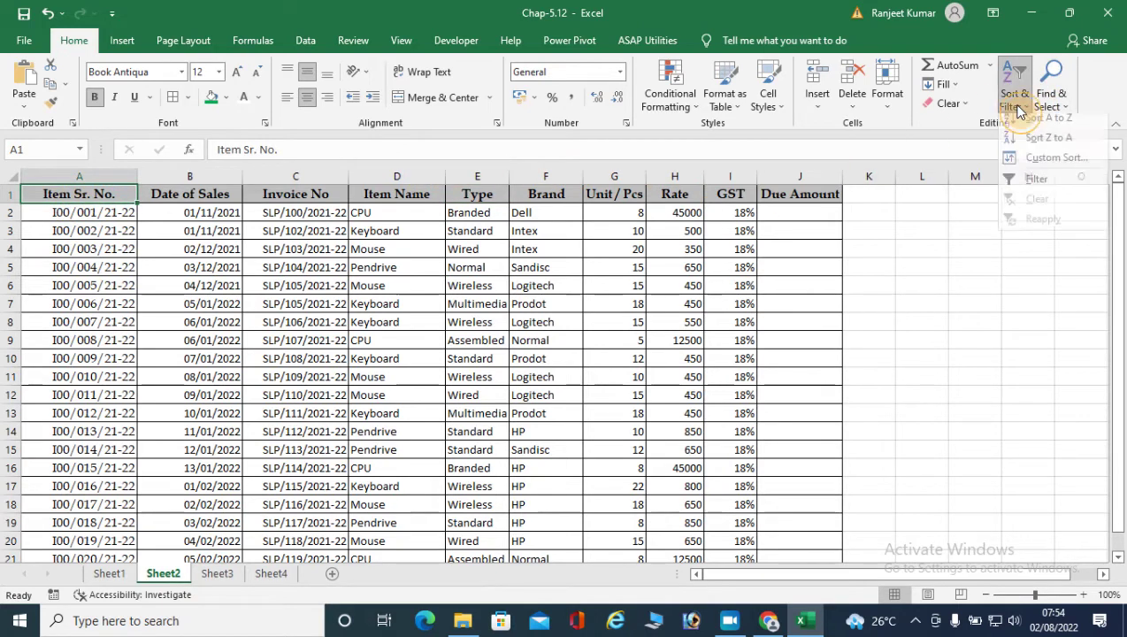
pyautogui.click(1013, 190)
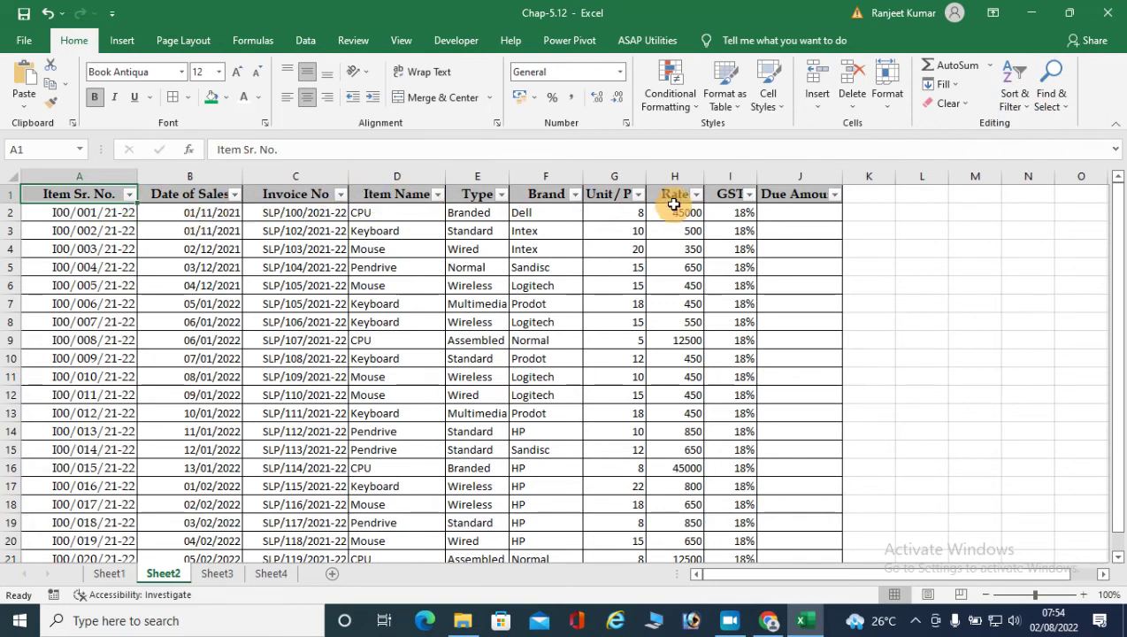
pyautogui.click(1015, 97)
pyautogui.click(1025, 189)
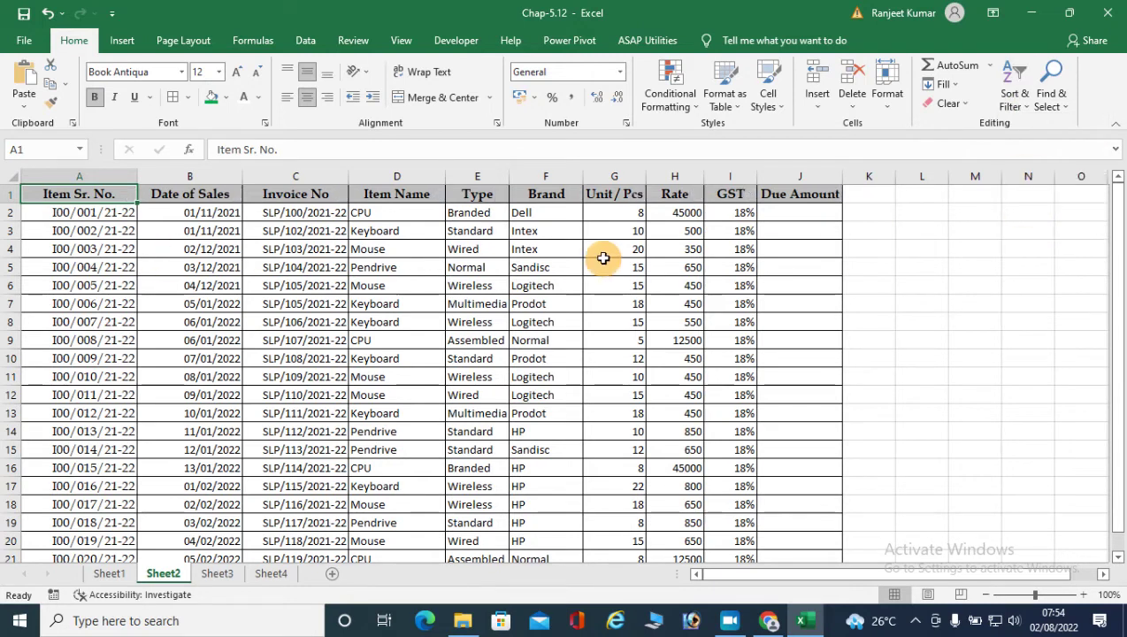
# Show the filter arrows on the sales table headers using the Data version of Filter, and remove them again
pyautogui.click(305, 41)
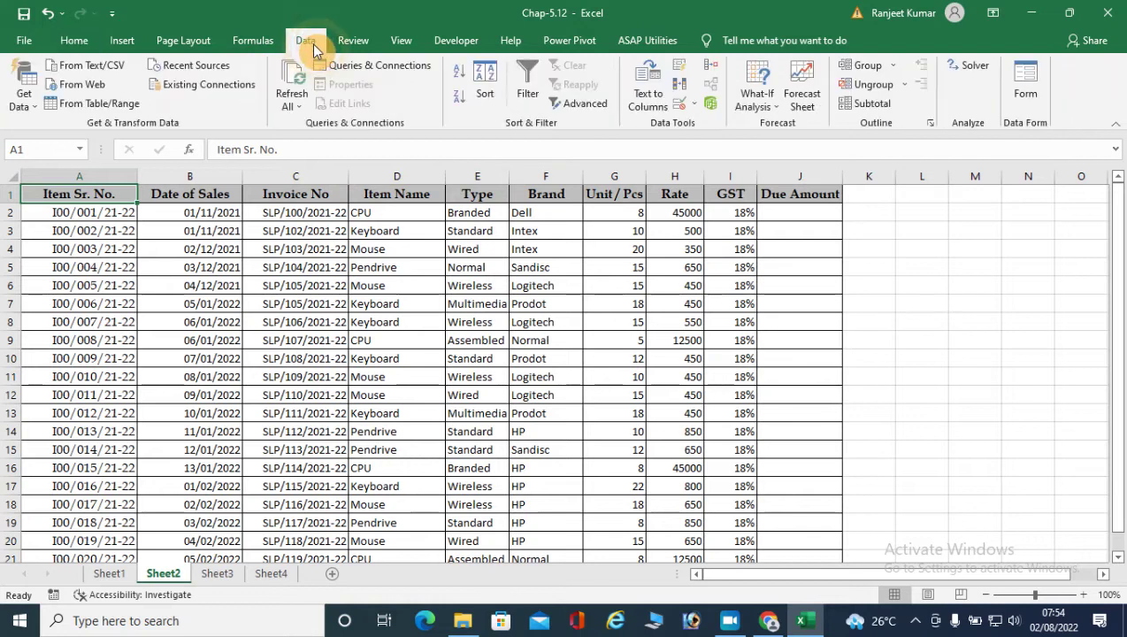
pyautogui.click(527, 92)
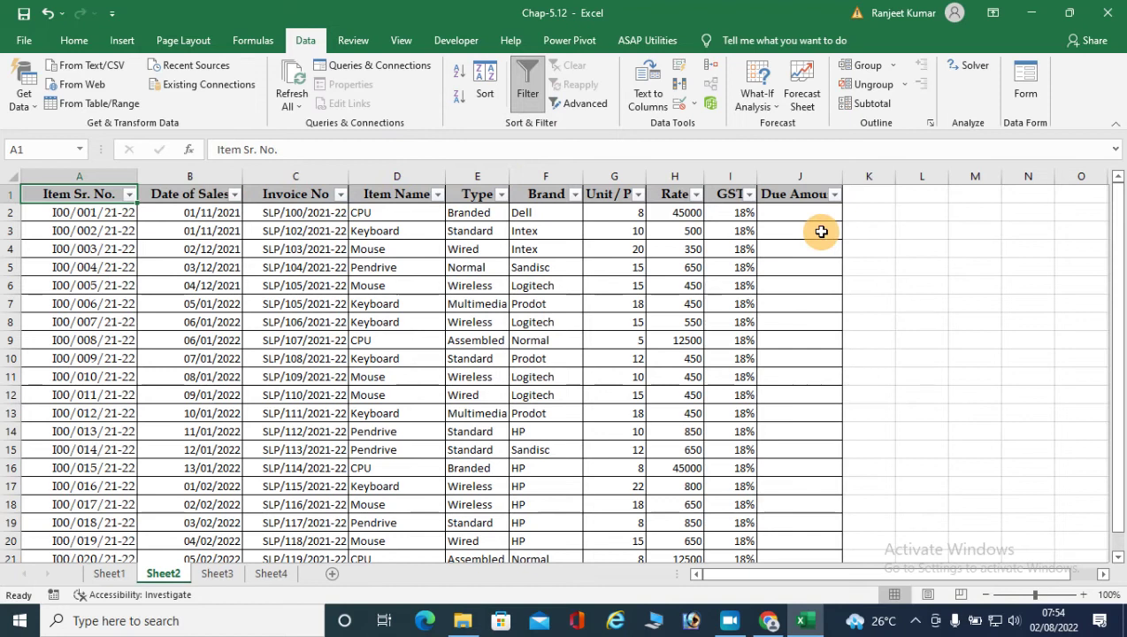
pyautogui.click(534, 98)
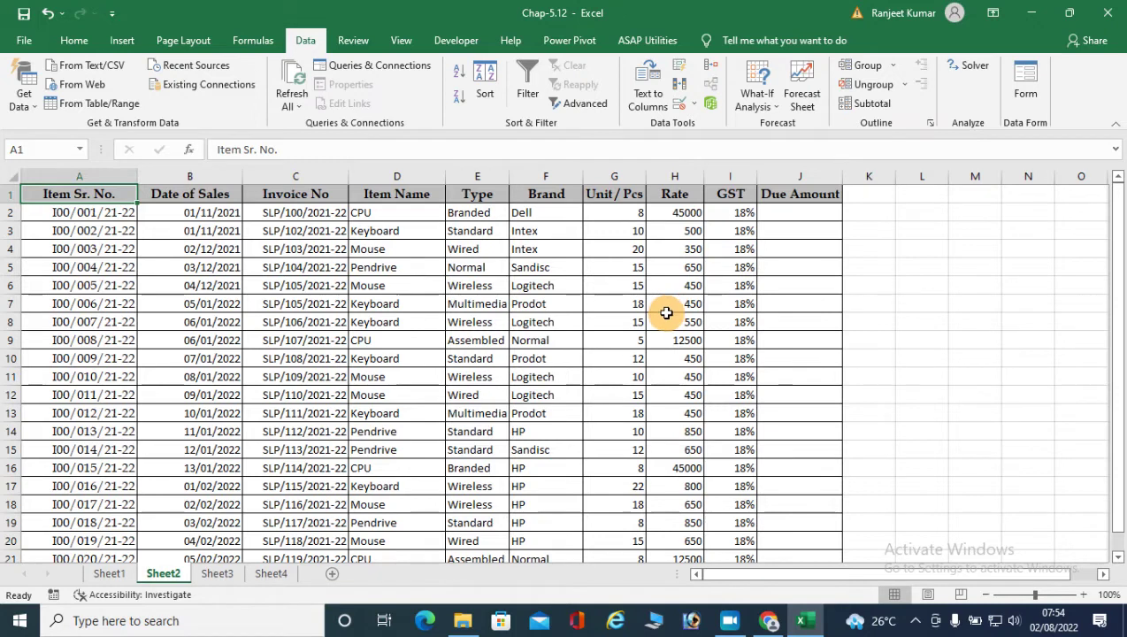
# Enter the shortcut note "Ctlr + Shift + L" in cell L7 beside the sales table
pyautogui.click(921, 300)
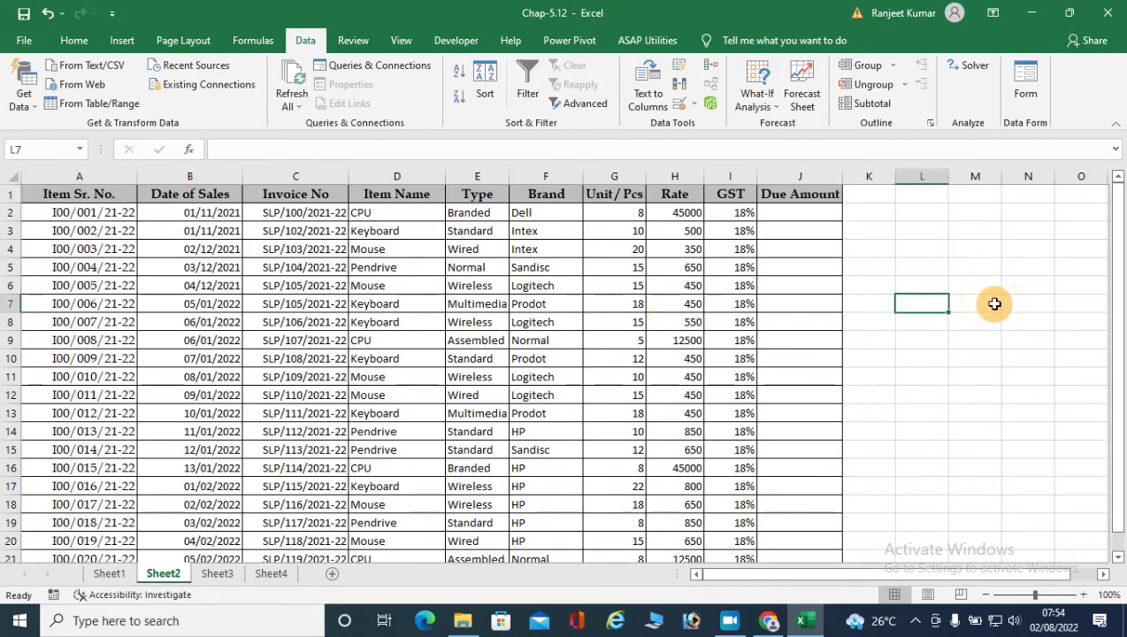
pyautogui.write('Ctl')
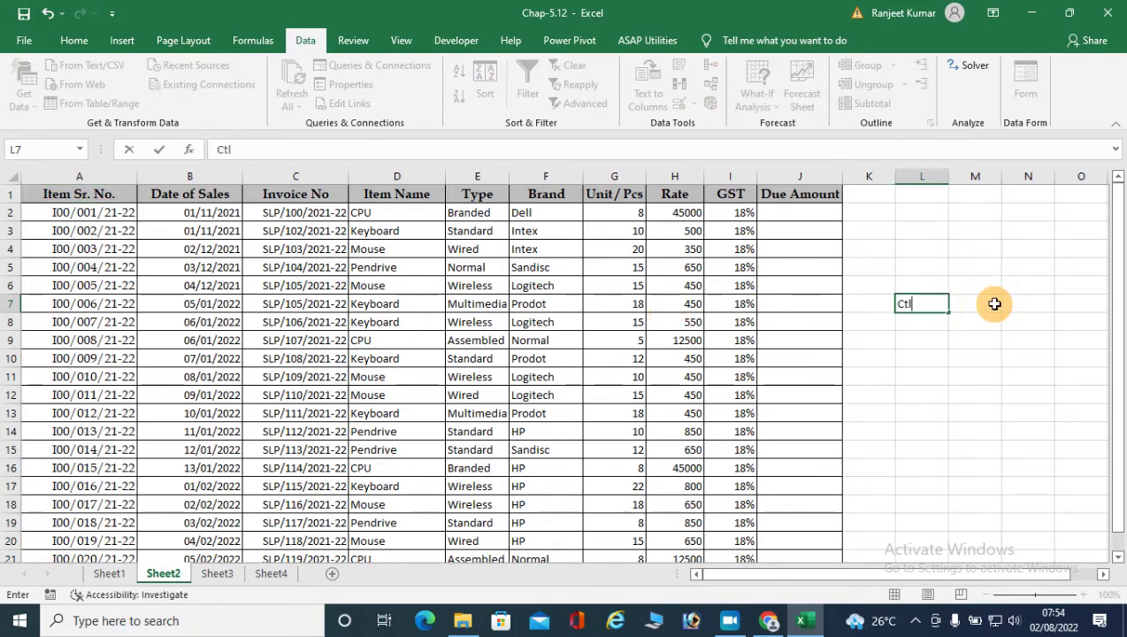
pyautogui.write('r + Shi')
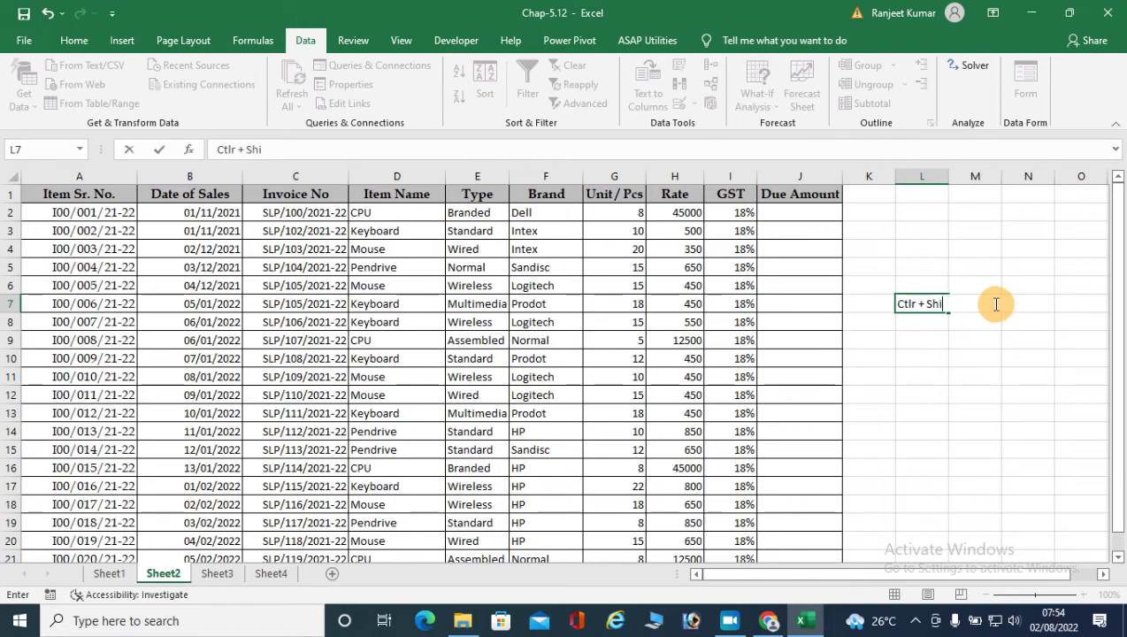
pyautogui.write('ft + L')
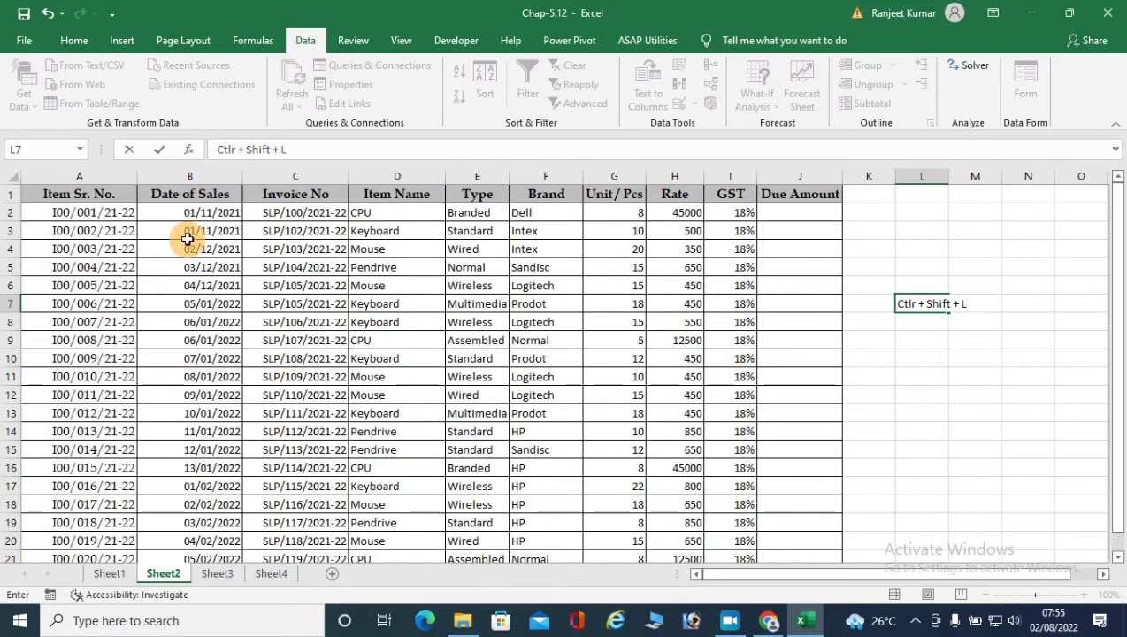
# Apply AutoFilter to the sales table's header row, starting from cell A1
pyautogui.click(87, 193)
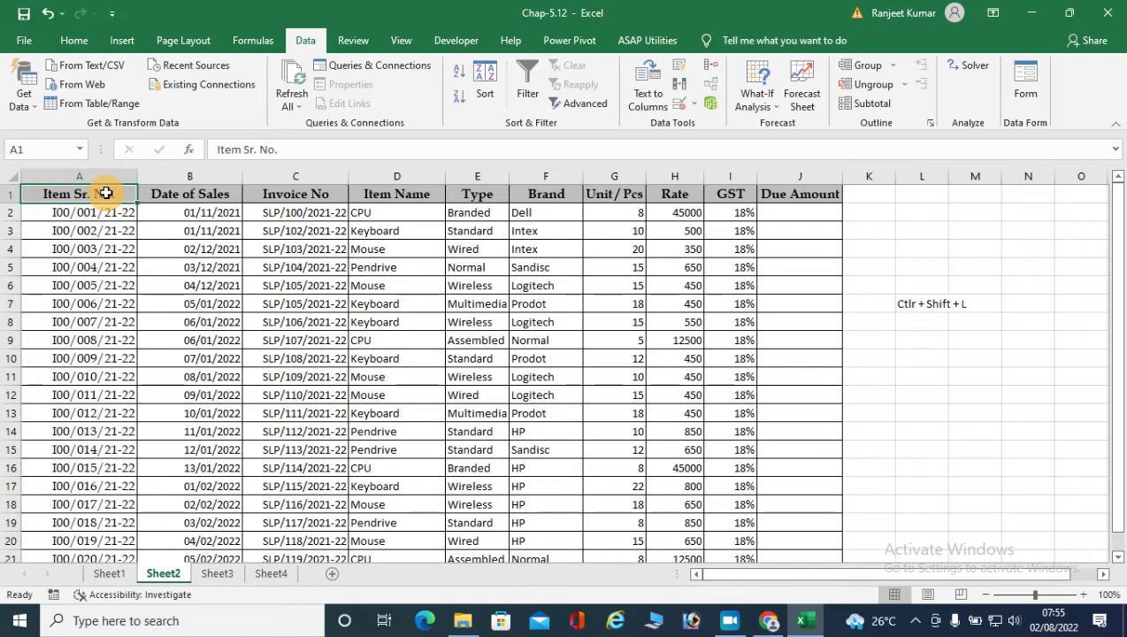
pyautogui.hotkey('ctrl', 'shift', 'l')
pyautogui.hotkey('ctrl', 'shift', ';')
pyautogui.press('Escape')
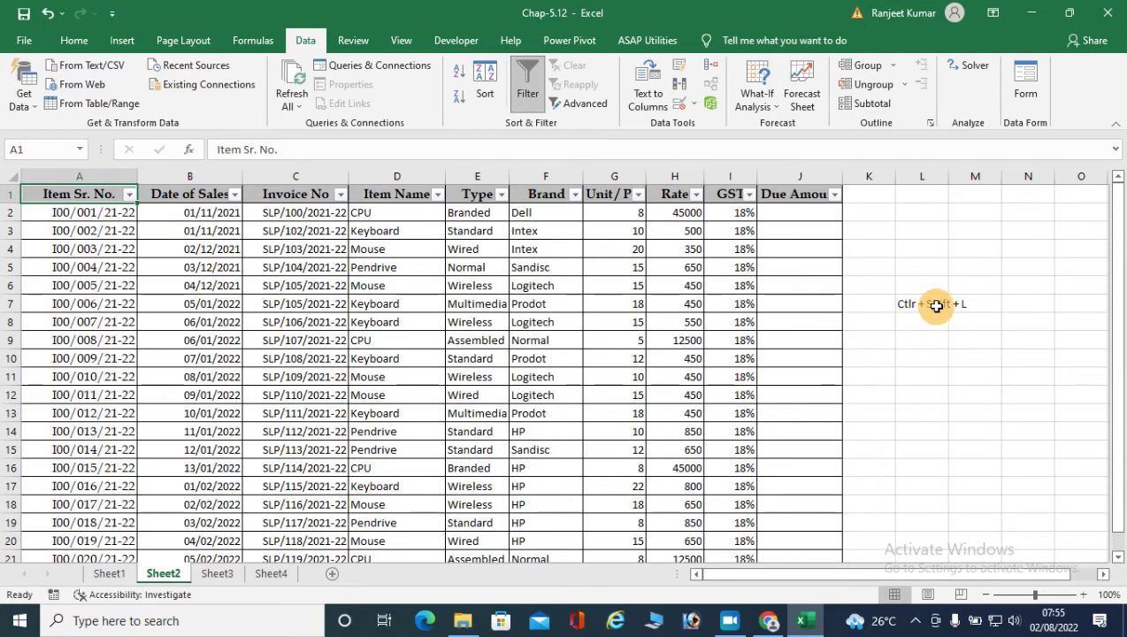
# Make the shortcut note in cell L7 bold
pyautogui.keyDown('ctrl'); pyautogui.scroll(3, 973, 330); pyautogui.keyUp('ctrl')
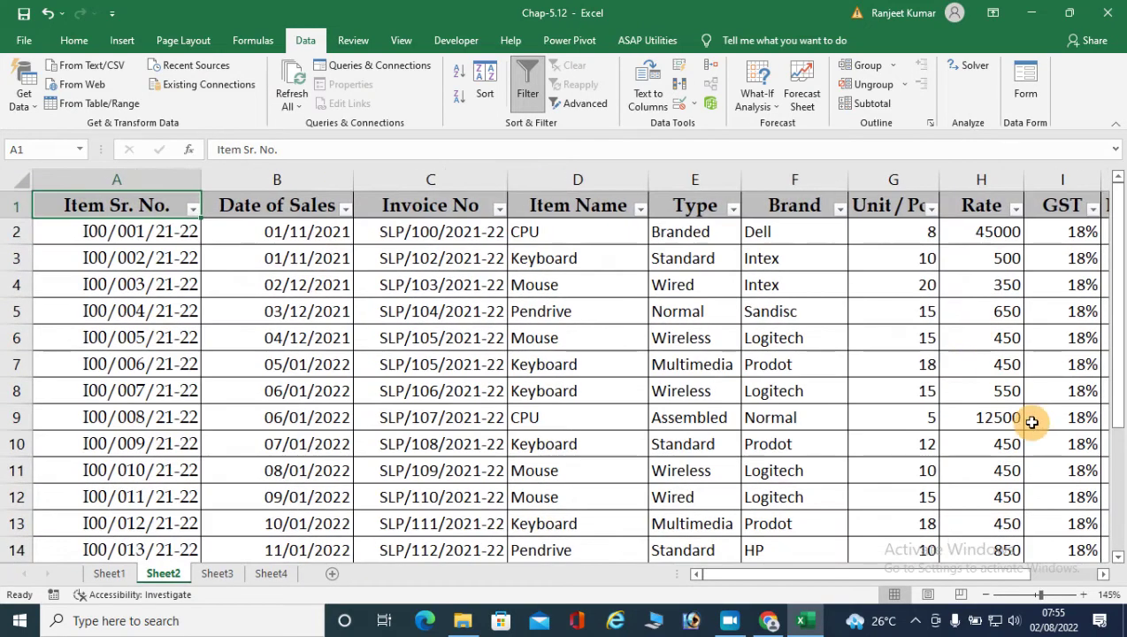
pyautogui.moveTo(1013, 576); pyautogui.dragTo(1107, 579)
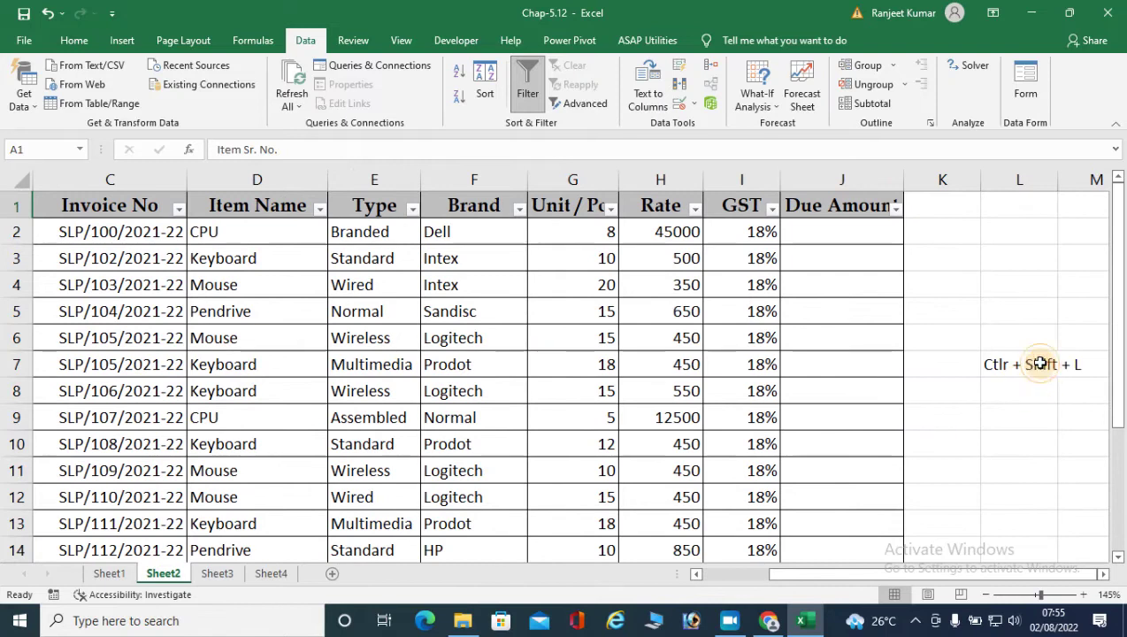
pyautogui.click(1008, 363)
pyautogui.click(73, 41)
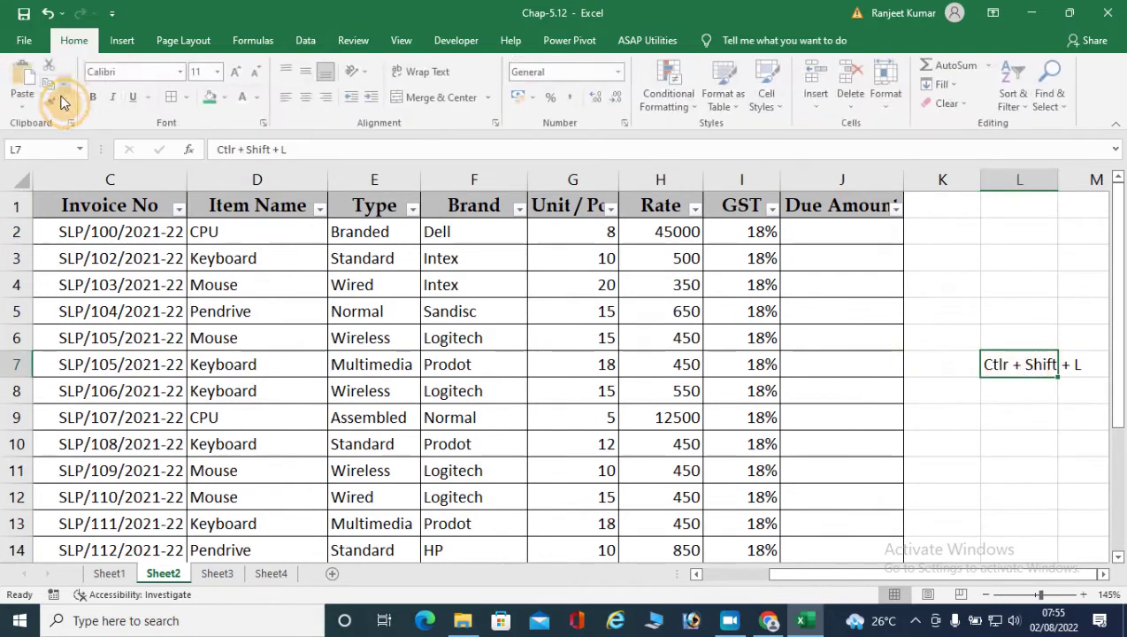
pyautogui.click(92, 100)
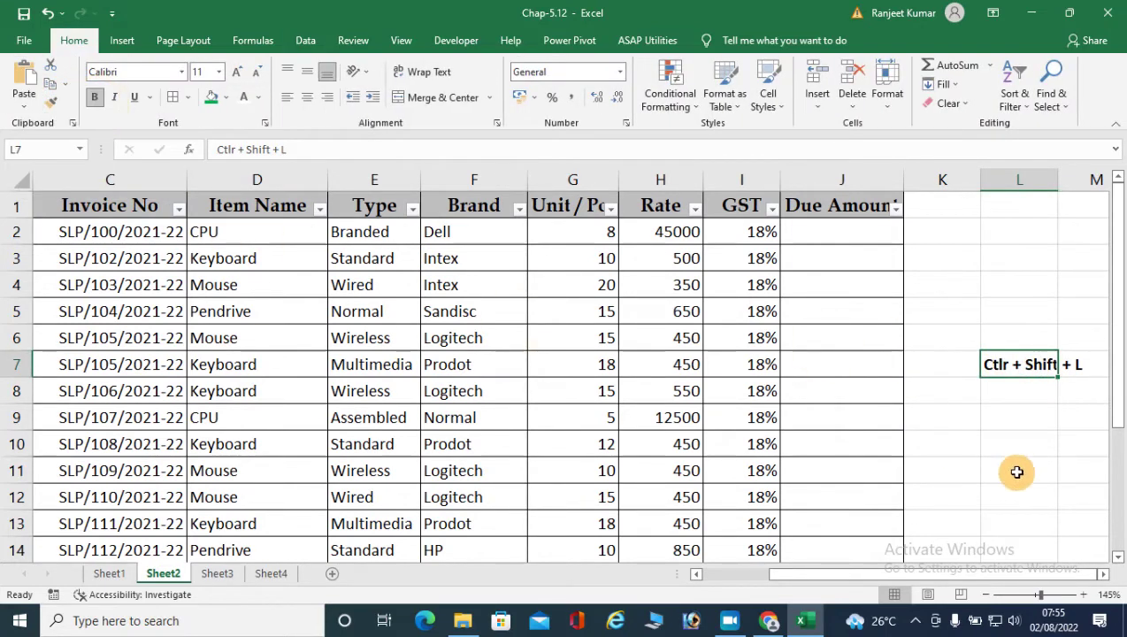
# Give the shortcut note cells L7:M7 a green fill and white font colour
pyautogui.click(1103, 575)
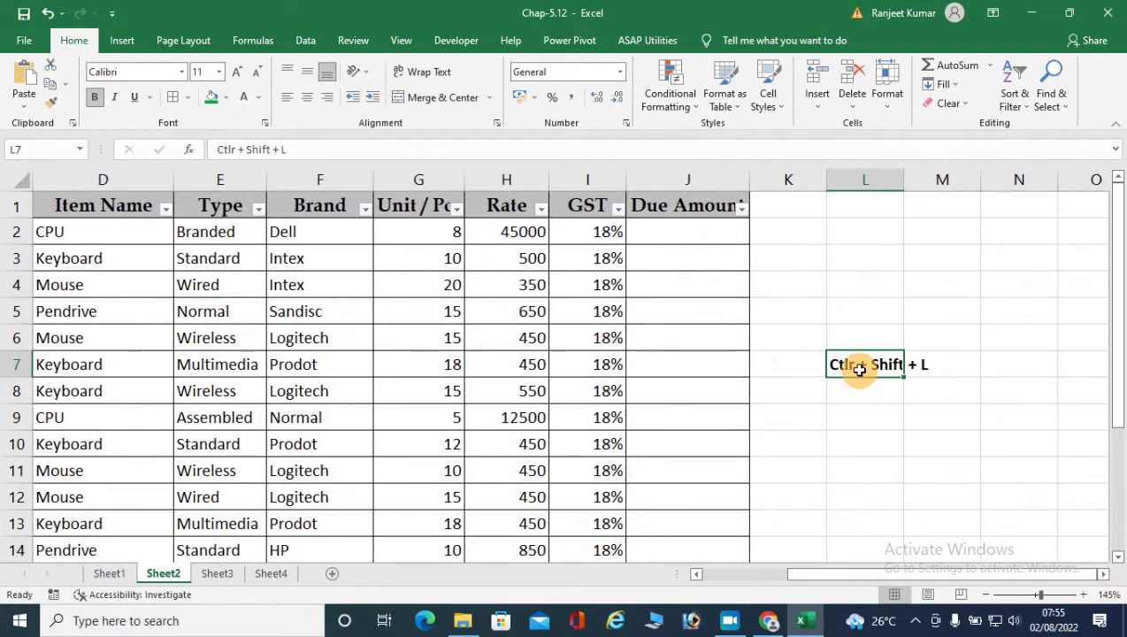
pyautogui.moveTo(855, 368); pyautogui.dragTo(926, 365)
pyautogui.click(212, 99)
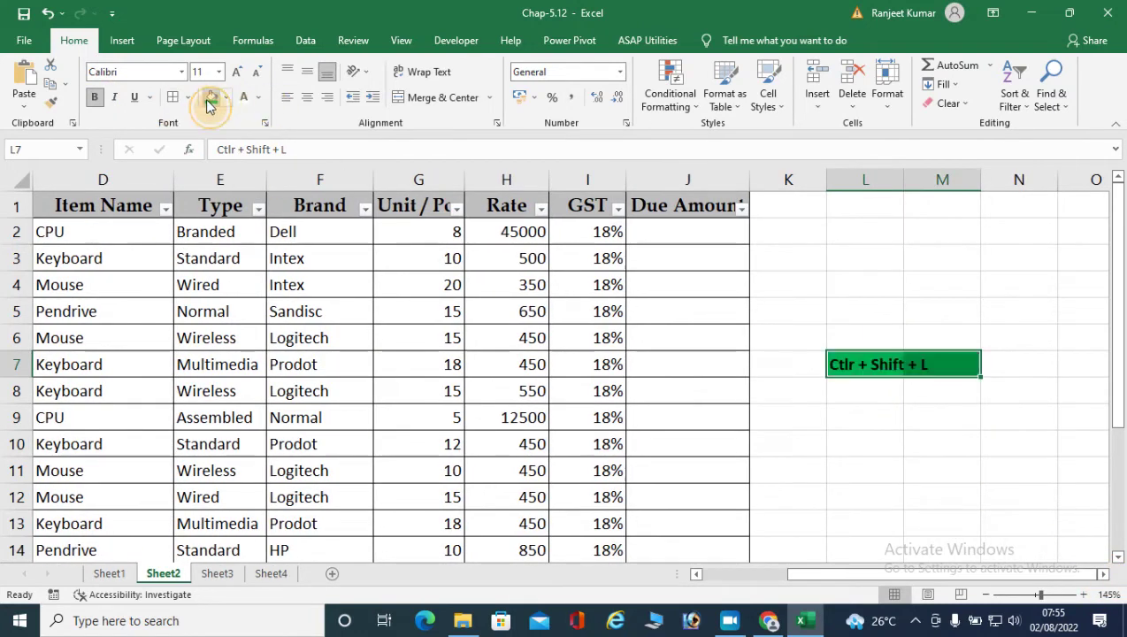
pyautogui.click(245, 100)
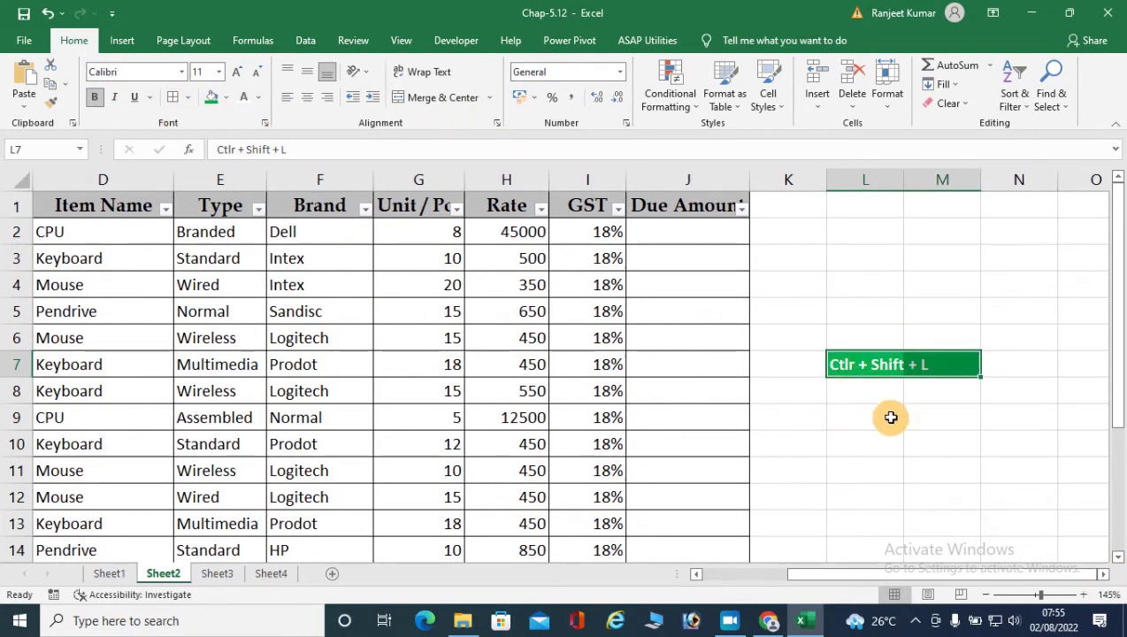
pyautogui.click(865, 442)
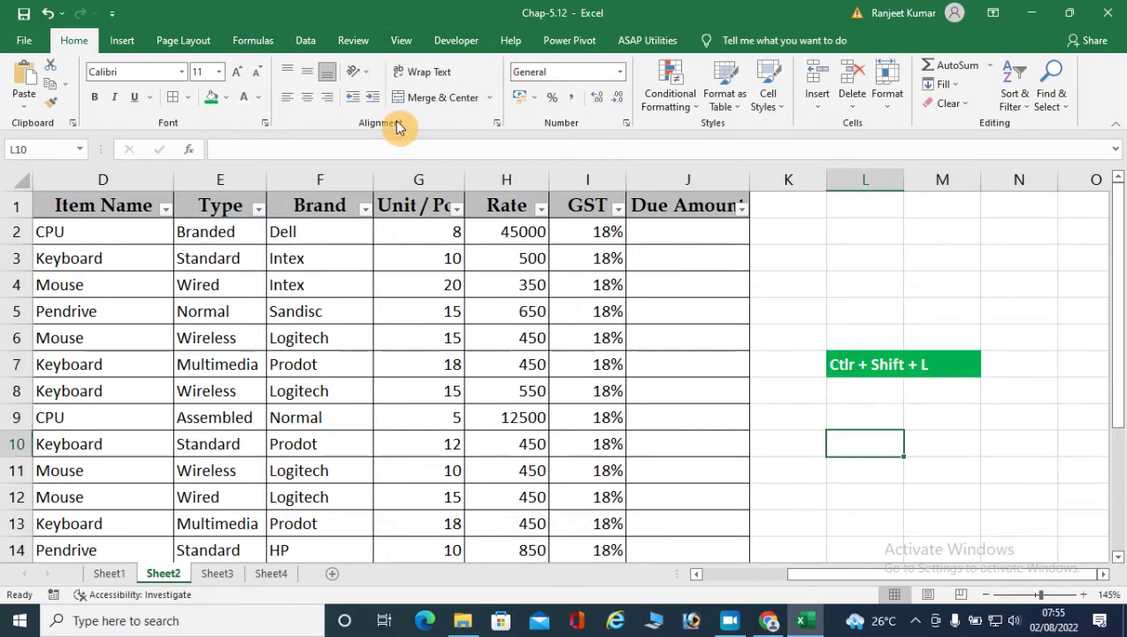
# Turn the sales table's AutoFilter off and back on with cell A1 selected
pyautogui.moveTo(816, 575); pyautogui.dragTo(631, 578)
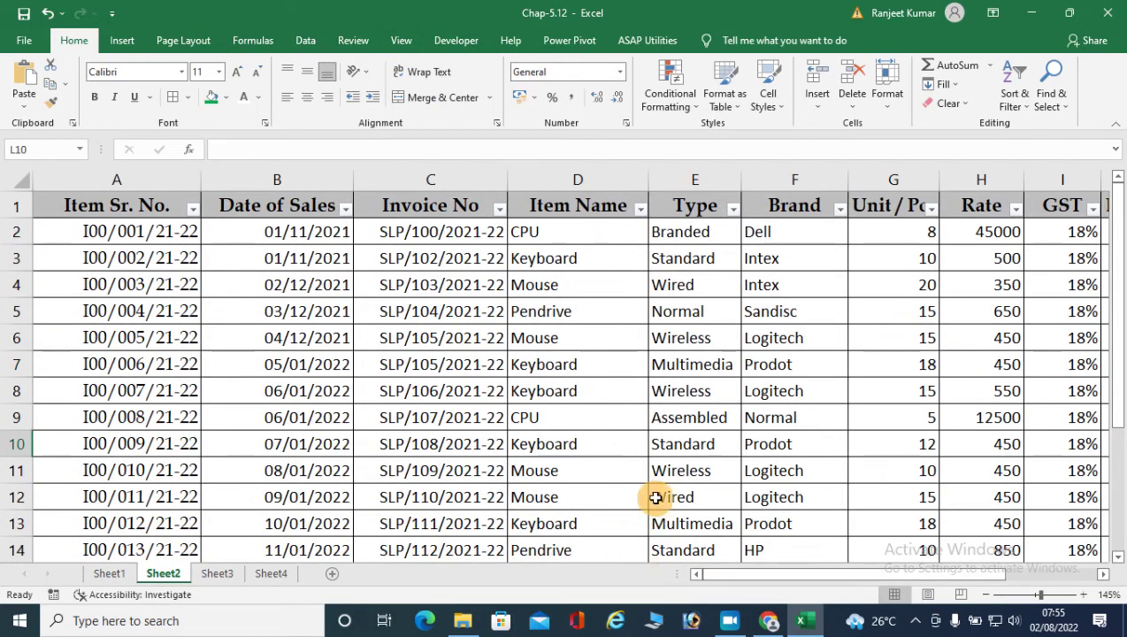
pyautogui.scroll(-2, 654, 440)
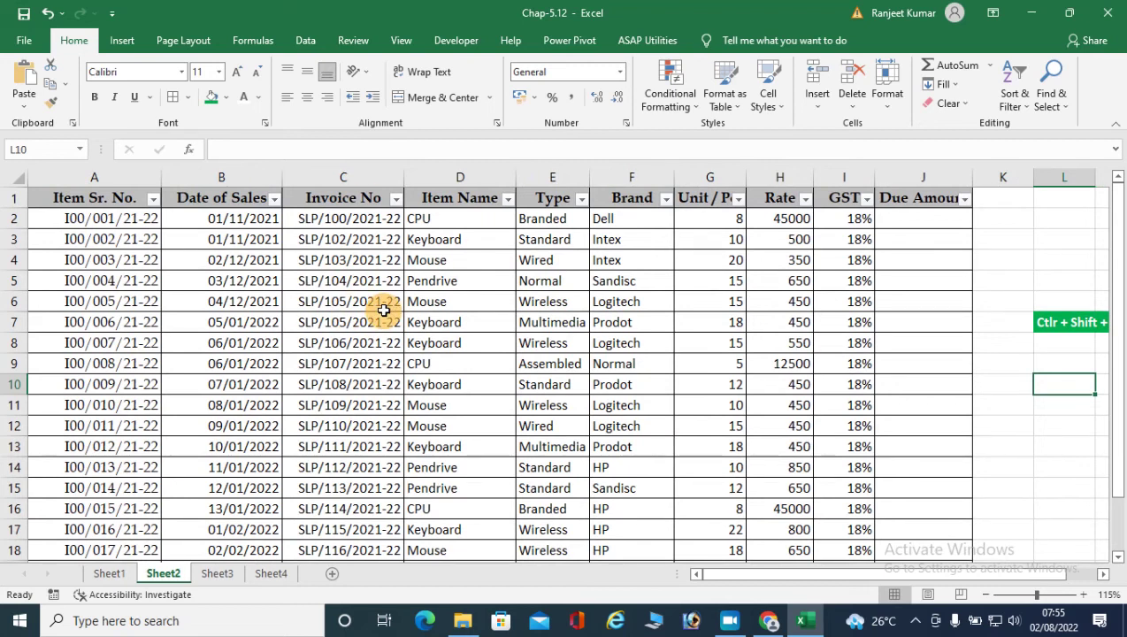
pyautogui.hotkey('ctrl', 'shift', 'l')
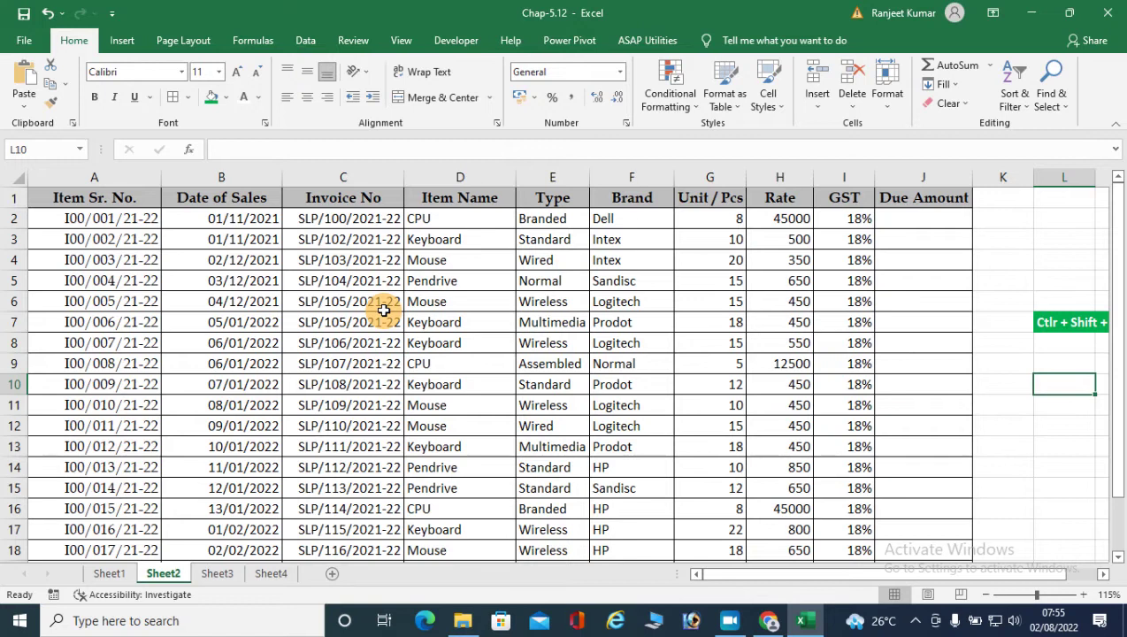
pyautogui.click(92, 198)
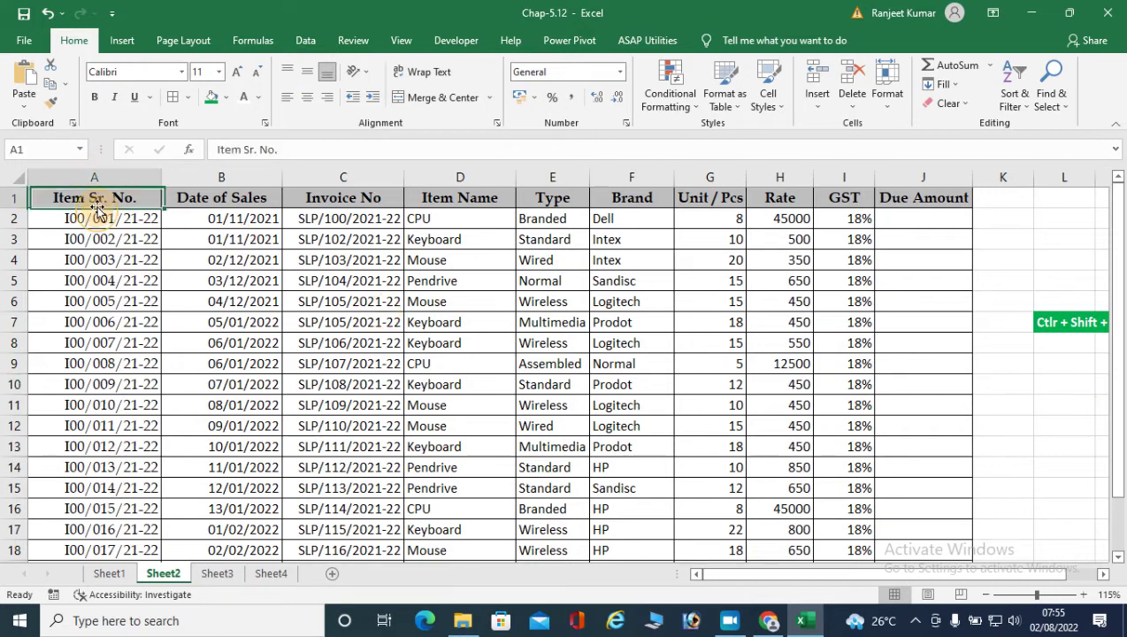
pyautogui.hotkey('ctrl', 'shift', 'l')
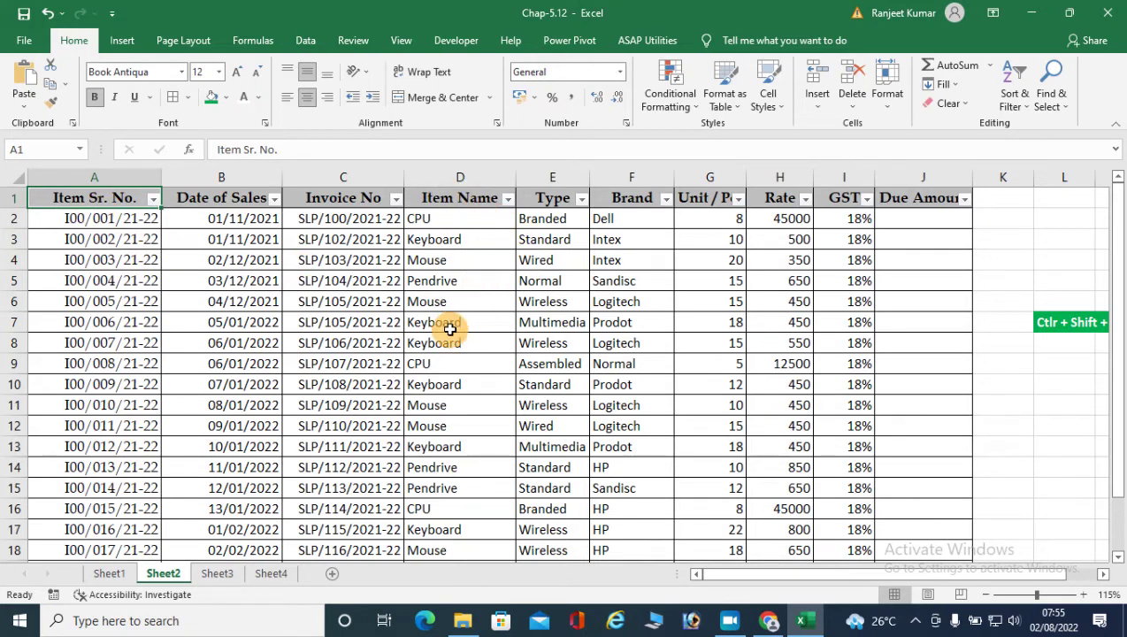
# Filter the Item Name column of the sales table to show only CPU
pyautogui.click(507, 202)
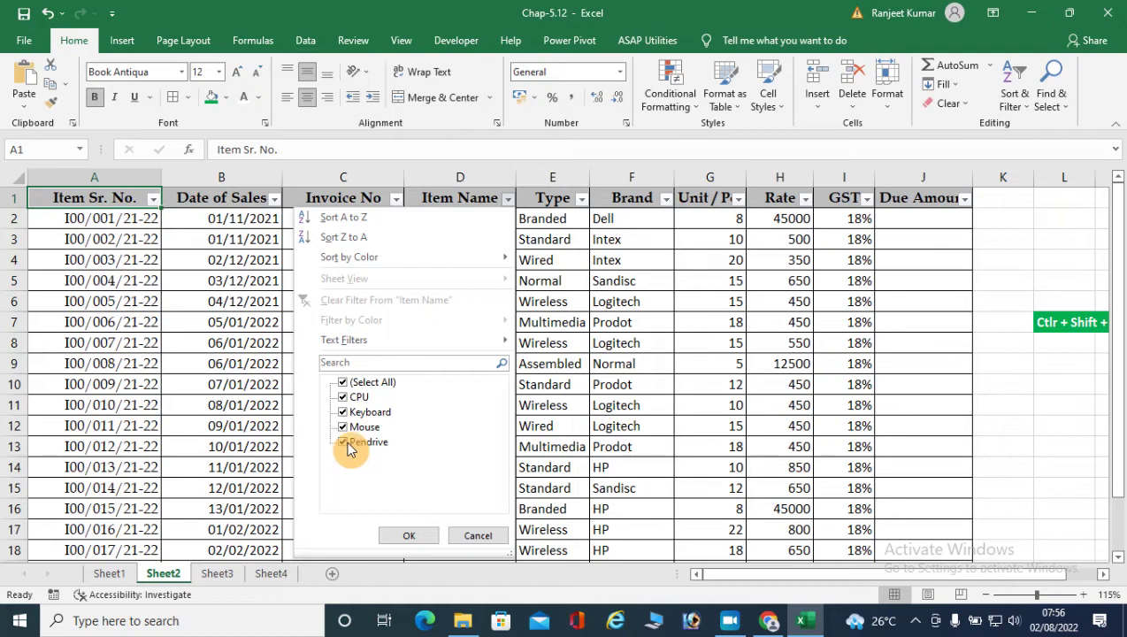
pyautogui.click(344, 385)
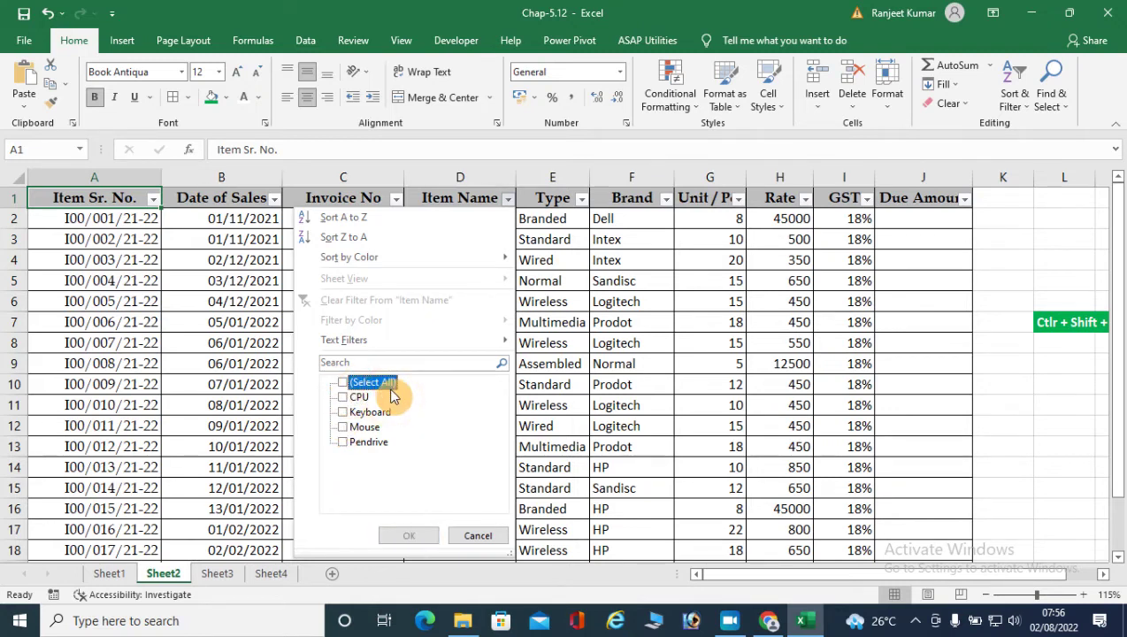
pyautogui.click(343, 397)
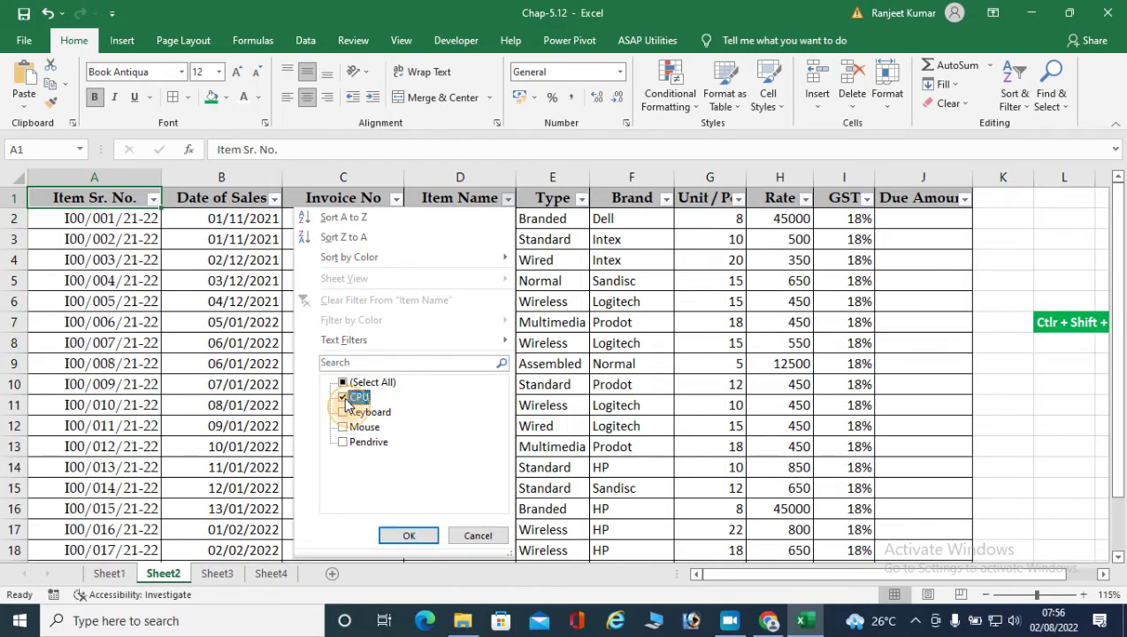
pyautogui.click(404, 535)
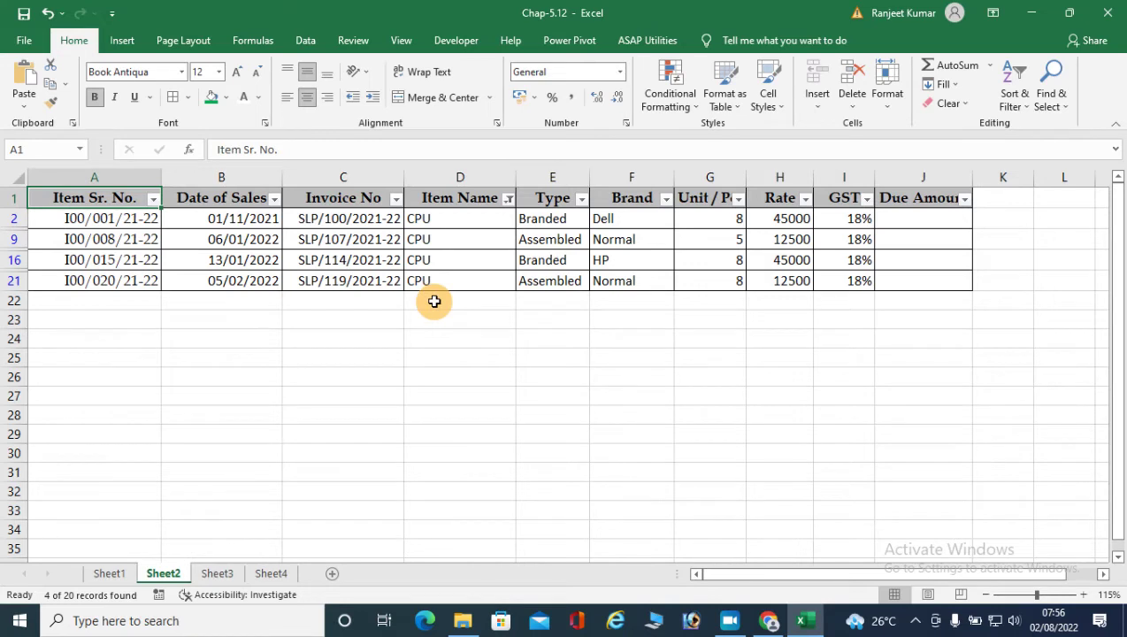
# Clear the Item Name filter so the sales table shows all its records again
pyautogui.click(510, 202)
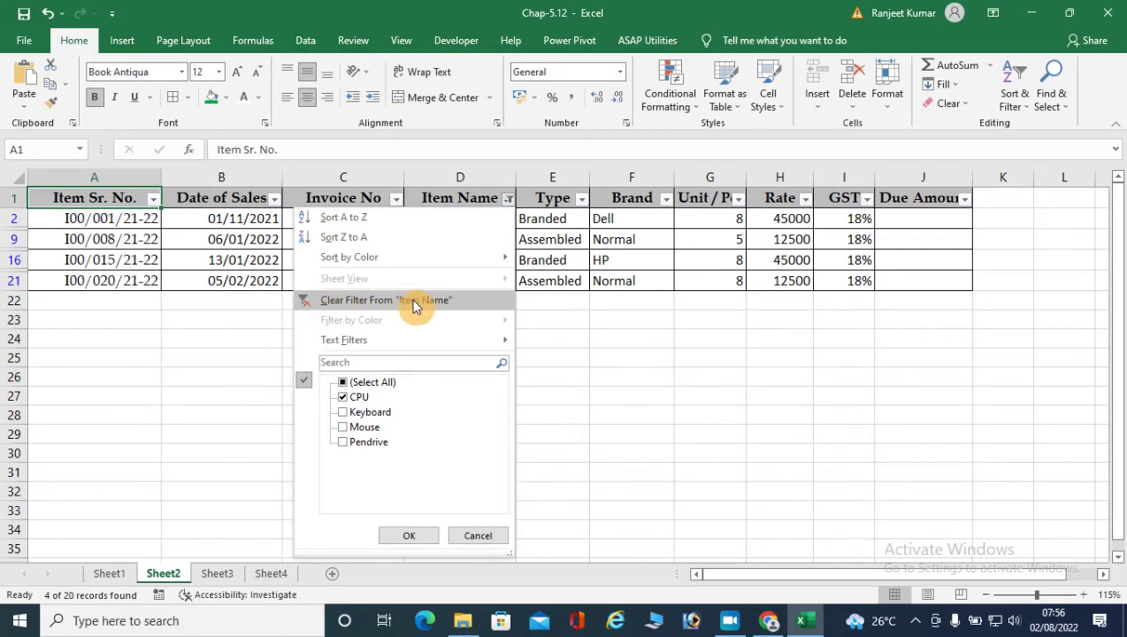
pyautogui.click(310, 47)
pyautogui.click(308, 41)
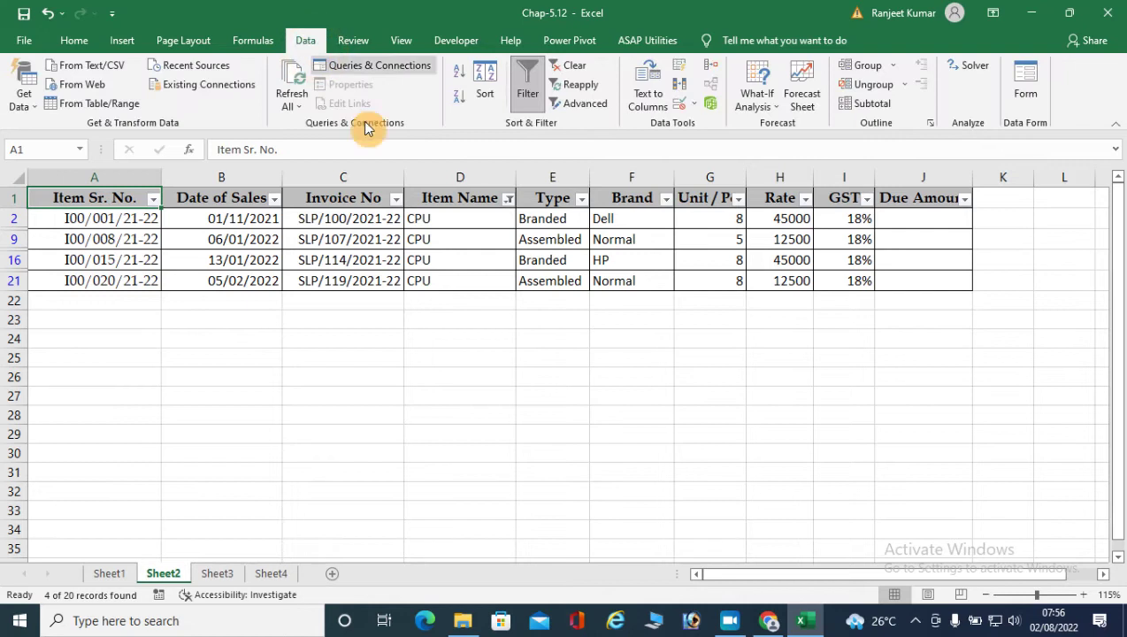
pyautogui.click(572, 70)
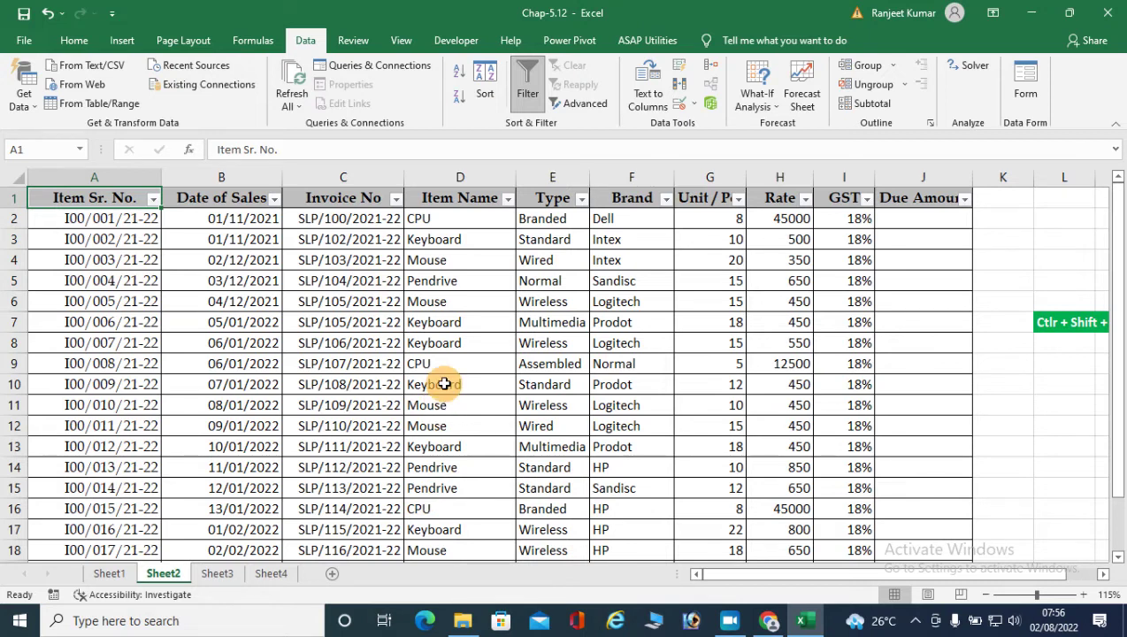
# Filter the Item Name column to show only CPU and Pendrive
pyautogui.click(507, 198)
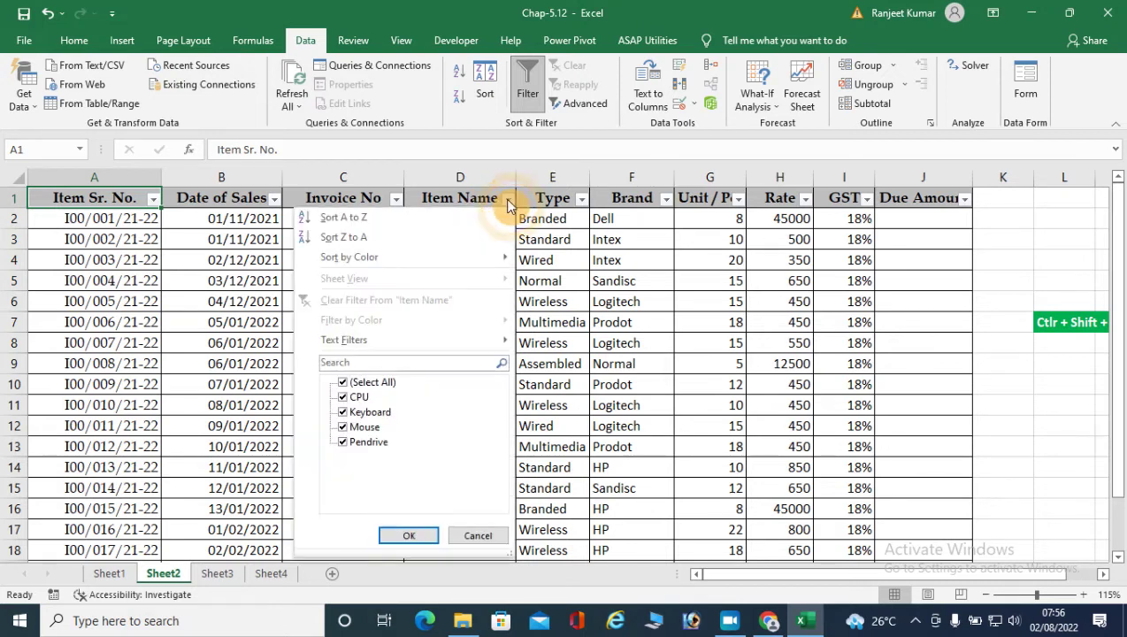
pyautogui.click(346, 383)
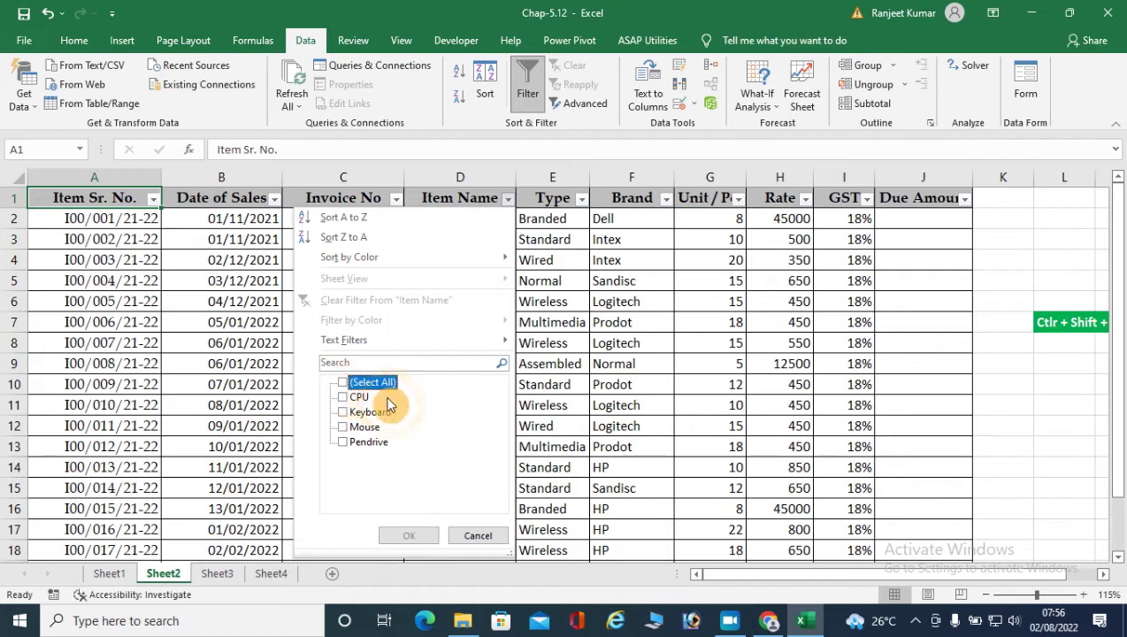
pyautogui.click(342, 397)
pyautogui.click(343, 442)
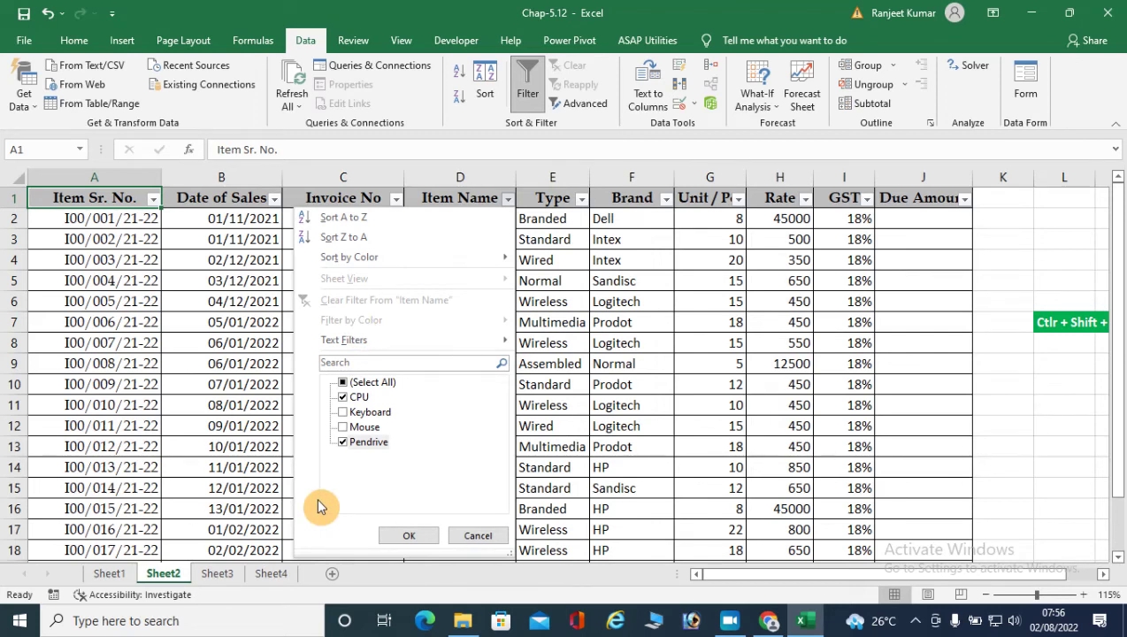
pyautogui.click(406, 530)
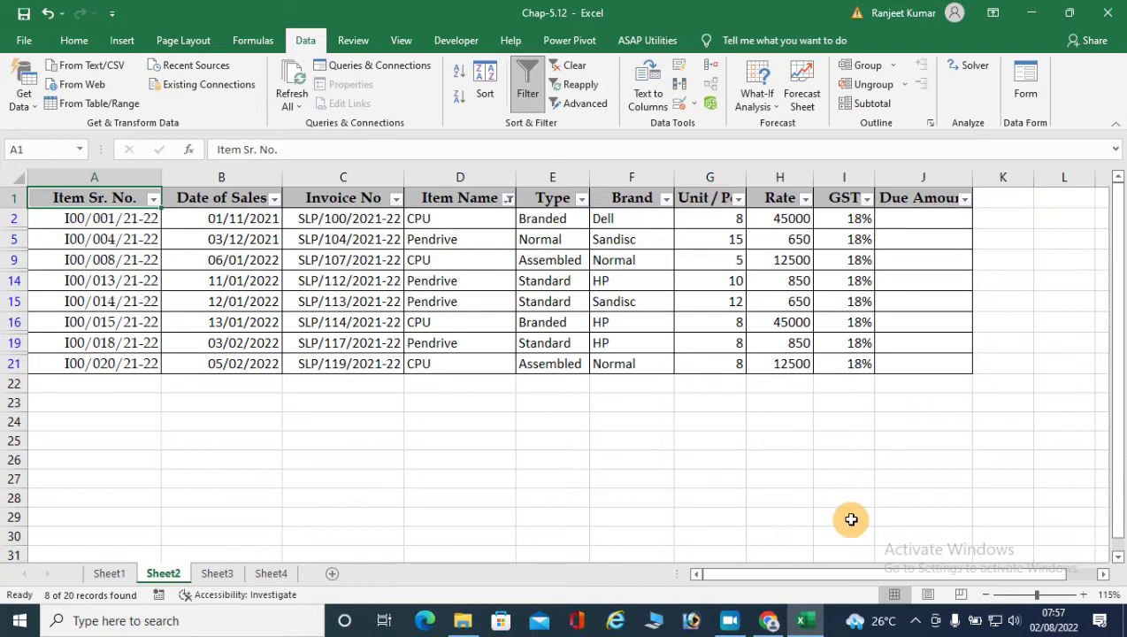
# Narrow the filtered records by limiting the Unit / Pcs column to 10 and 12
pyautogui.click(739, 199)
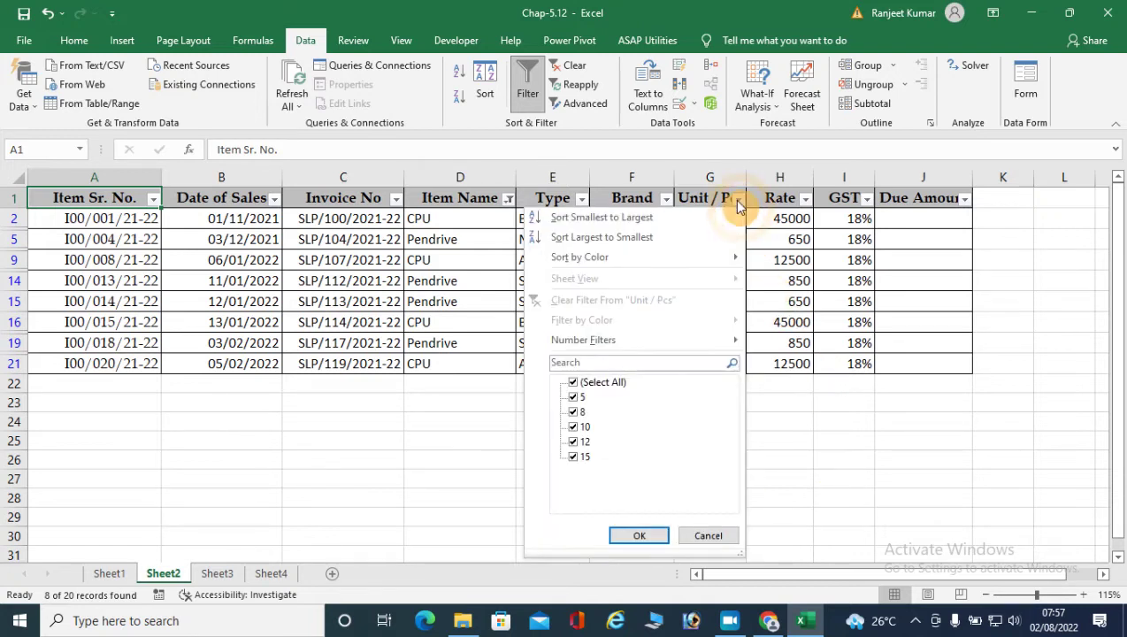
pyautogui.click(574, 383)
pyautogui.click(580, 426)
pyautogui.click(579, 441)
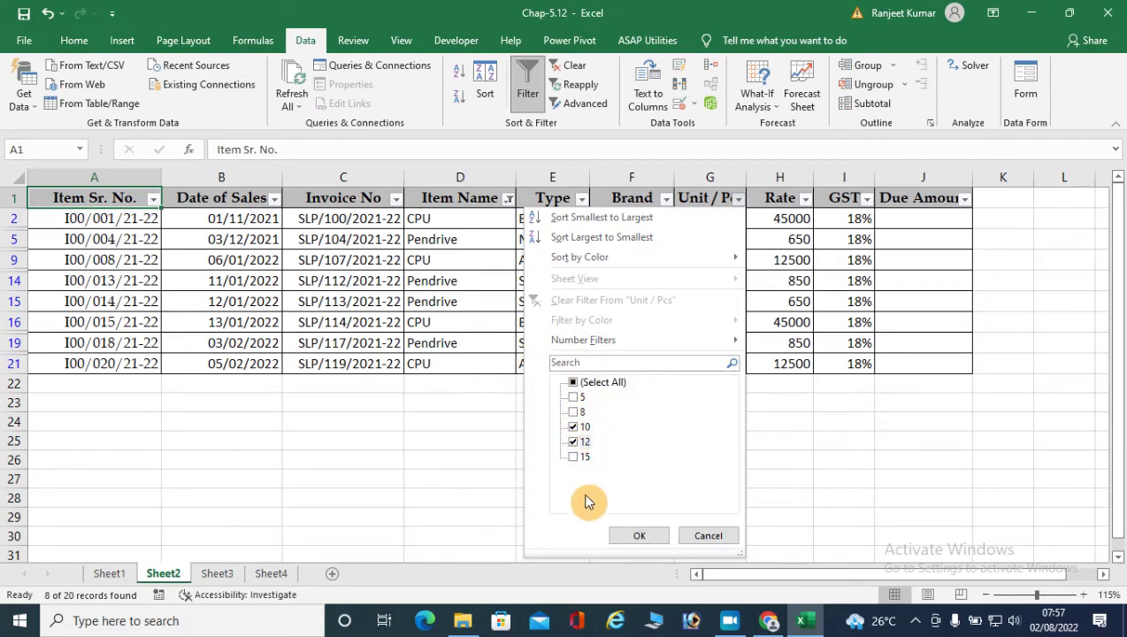
pyautogui.click(640, 535)
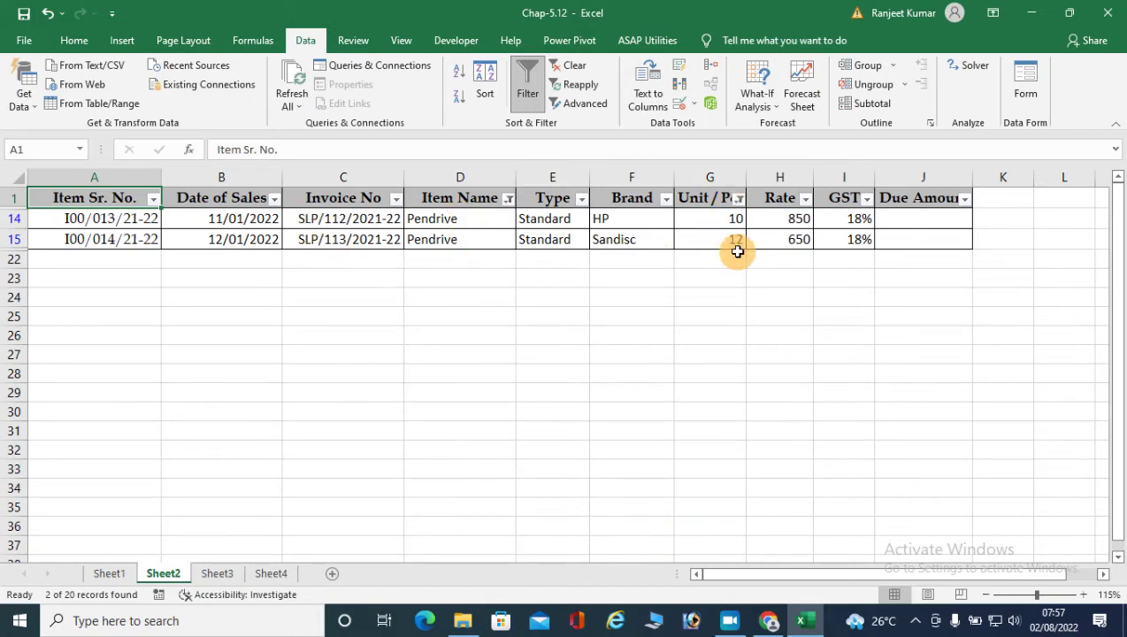
# Add the value 8 to the Unit / Pcs filter alongside 10 and 12
pyautogui.click(738, 199)
pyautogui.click(573, 413)
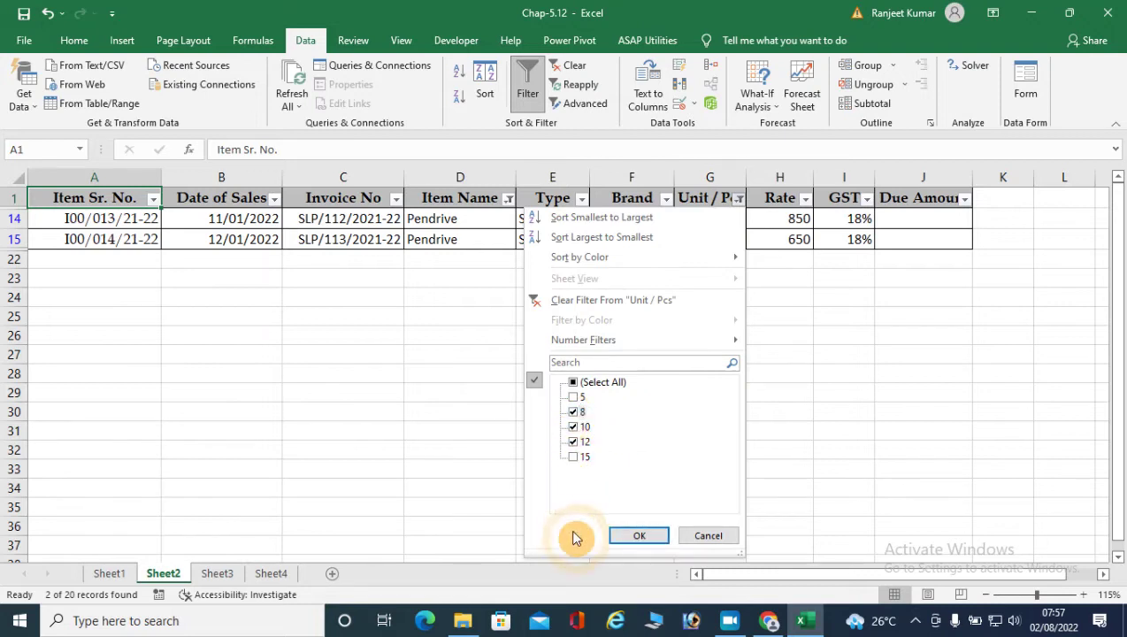
pyautogui.click(636, 534)
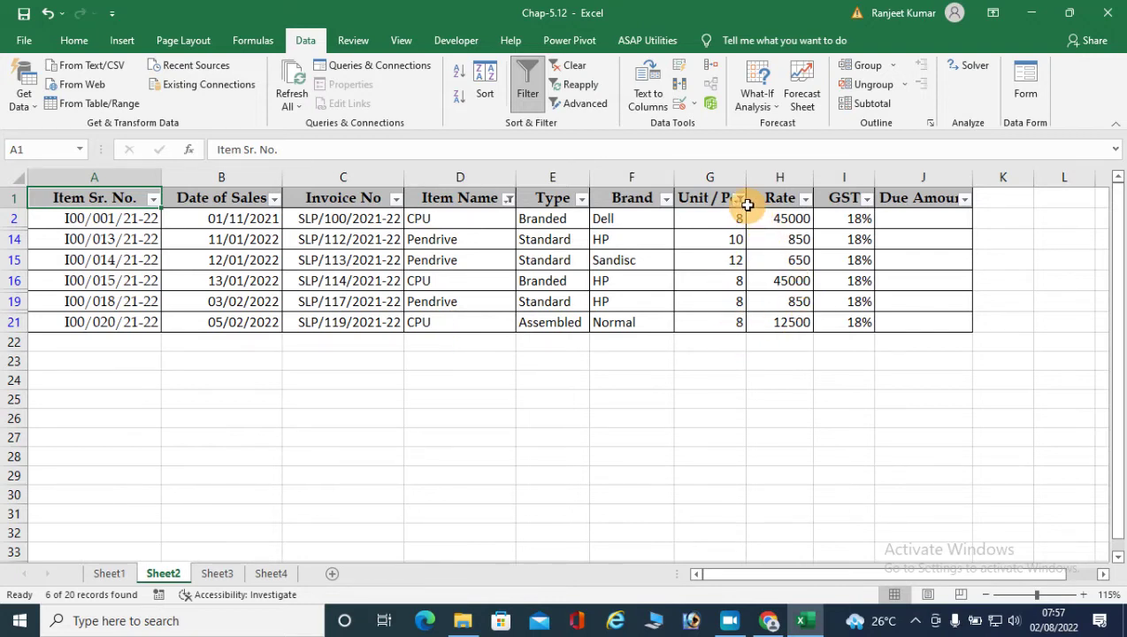
# Clear all active filters from the sales table and filter the Type column to show only Wireless
pyautogui.click(571, 66)
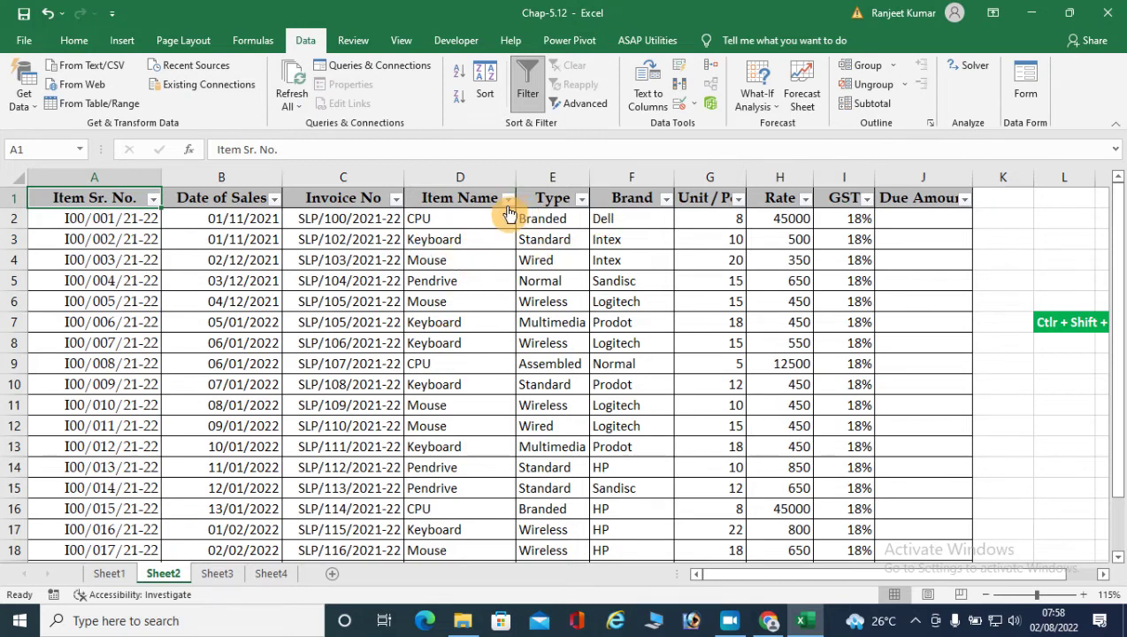
pyautogui.click(582, 200)
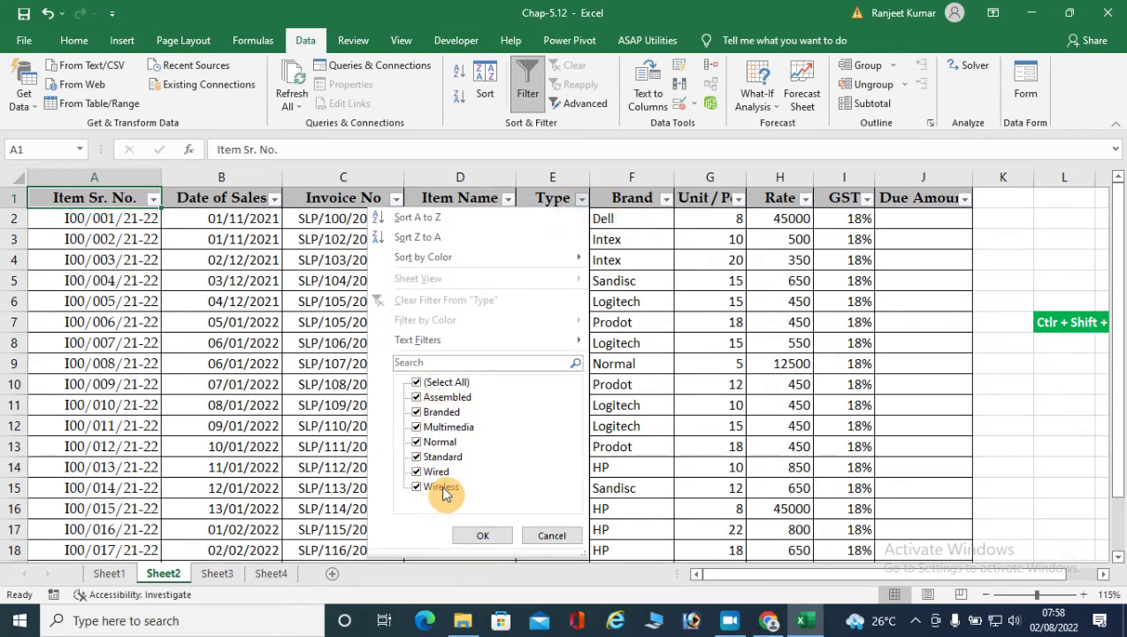
pyautogui.click(417, 383)
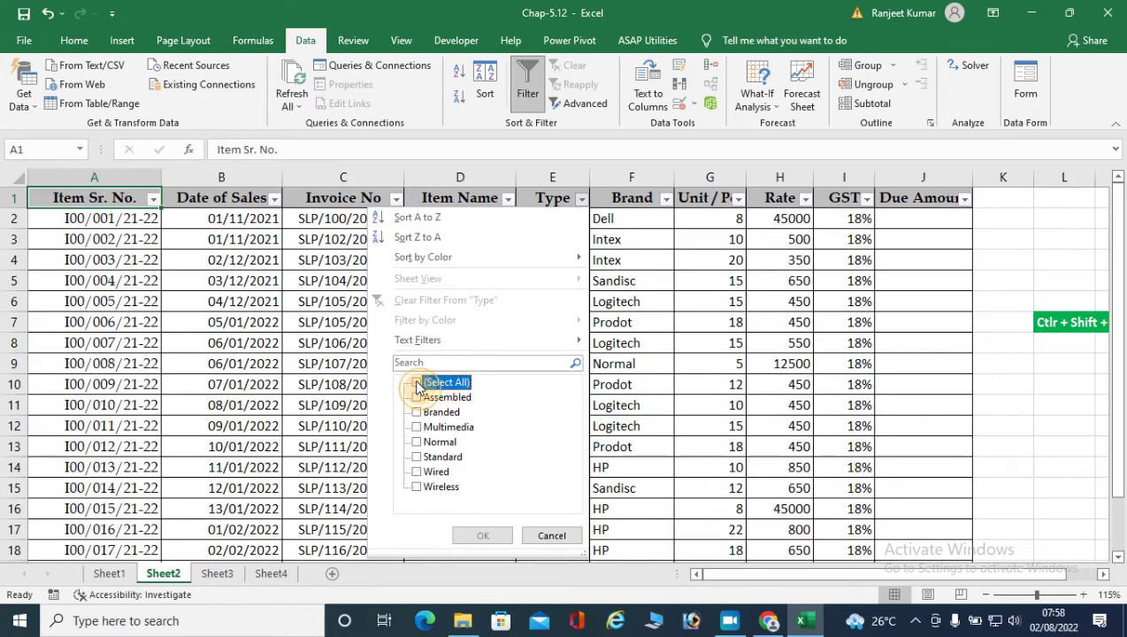
pyautogui.click(419, 488)
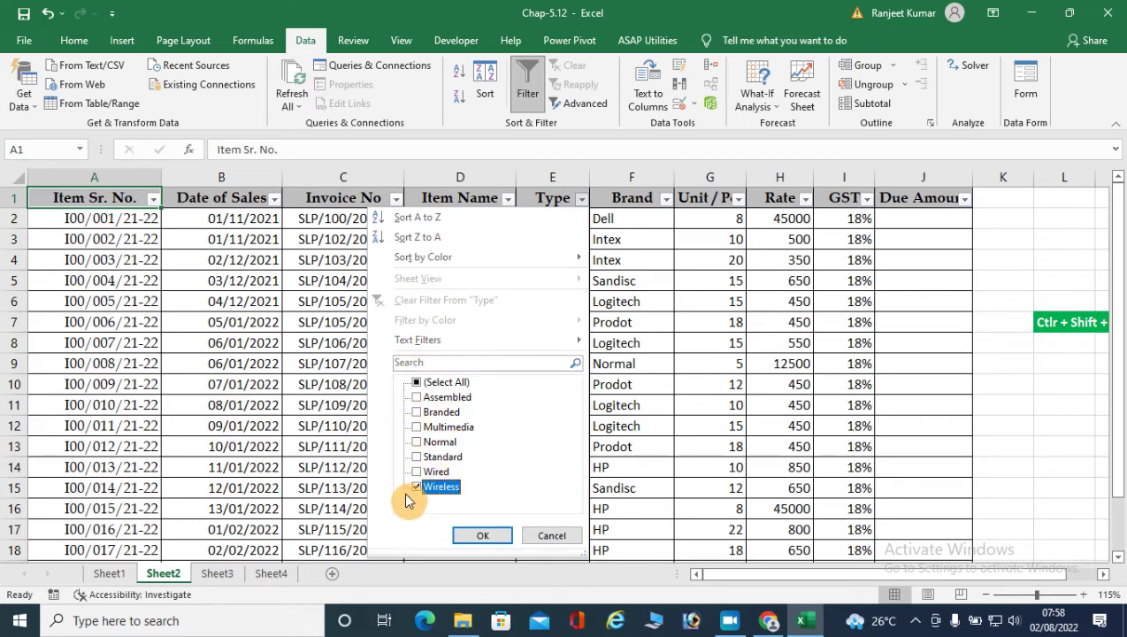
pyautogui.click(482, 537)
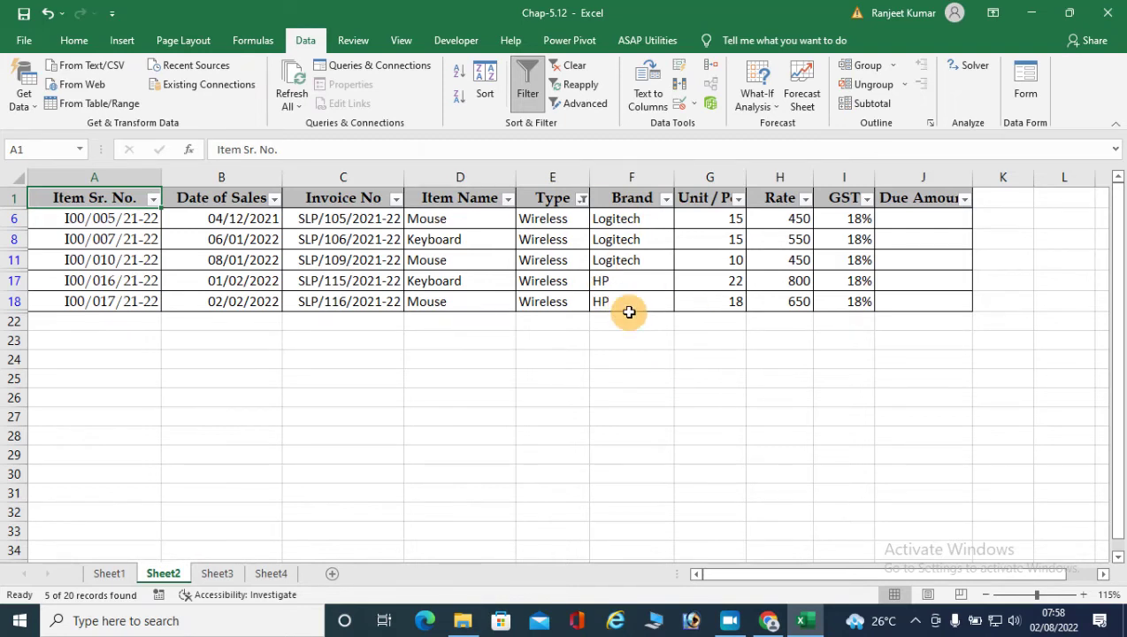
# Clear the Type filter and filter the Unit / Pcs column to values greater than 10
pyautogui.click(581, 199)
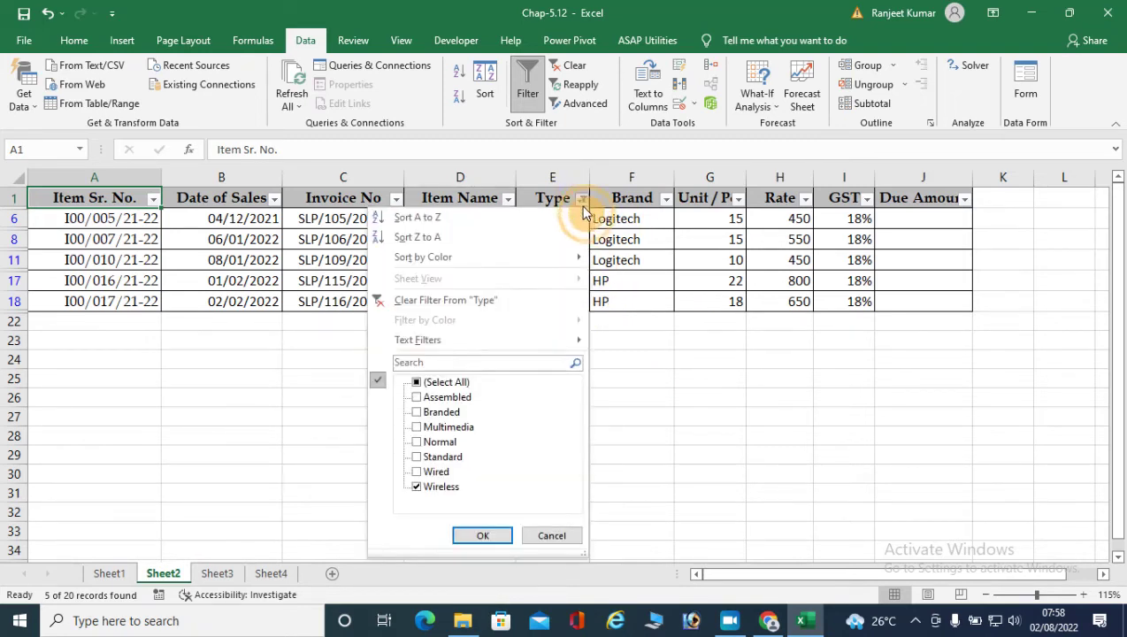
pyautogui.click(433, 300)
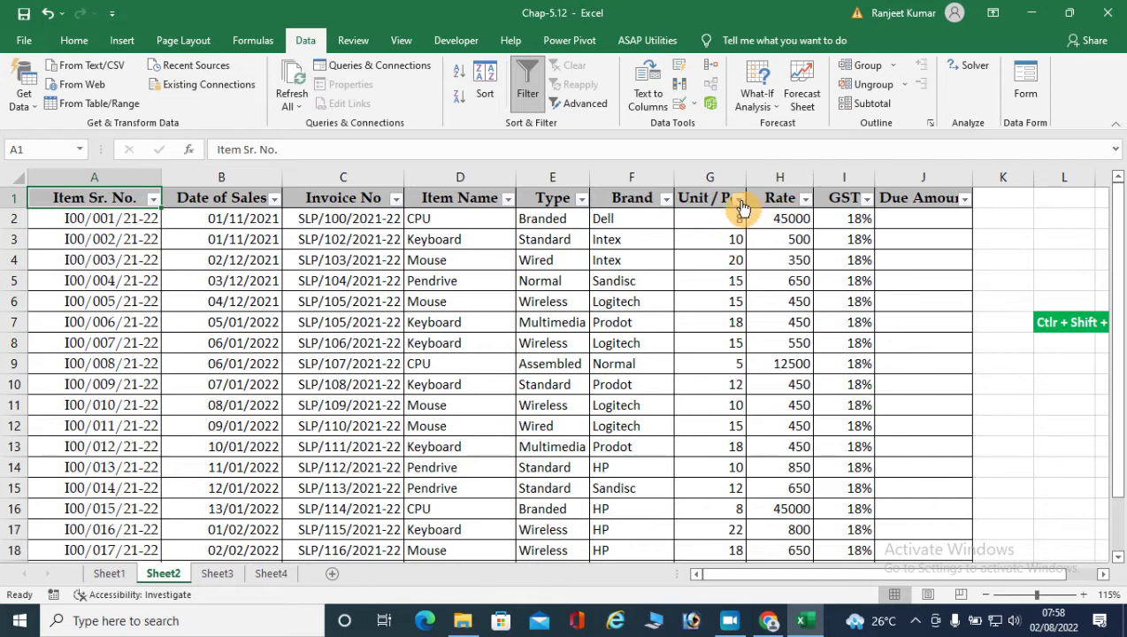
pyautogui.click(739, 199)
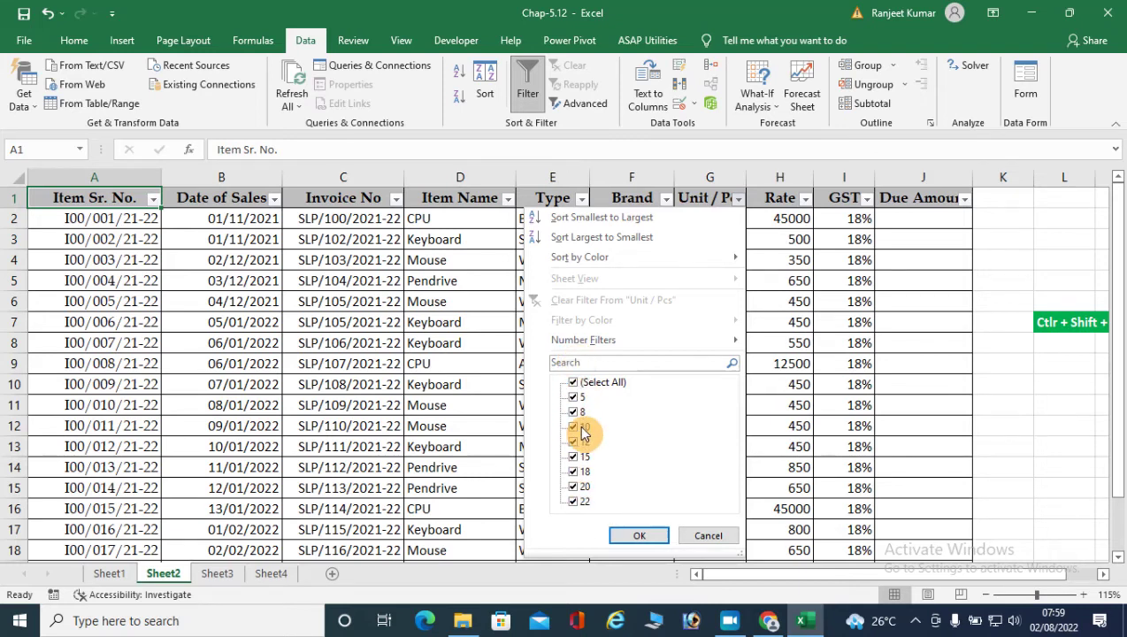
pyautogui.moveTo(607, 343)
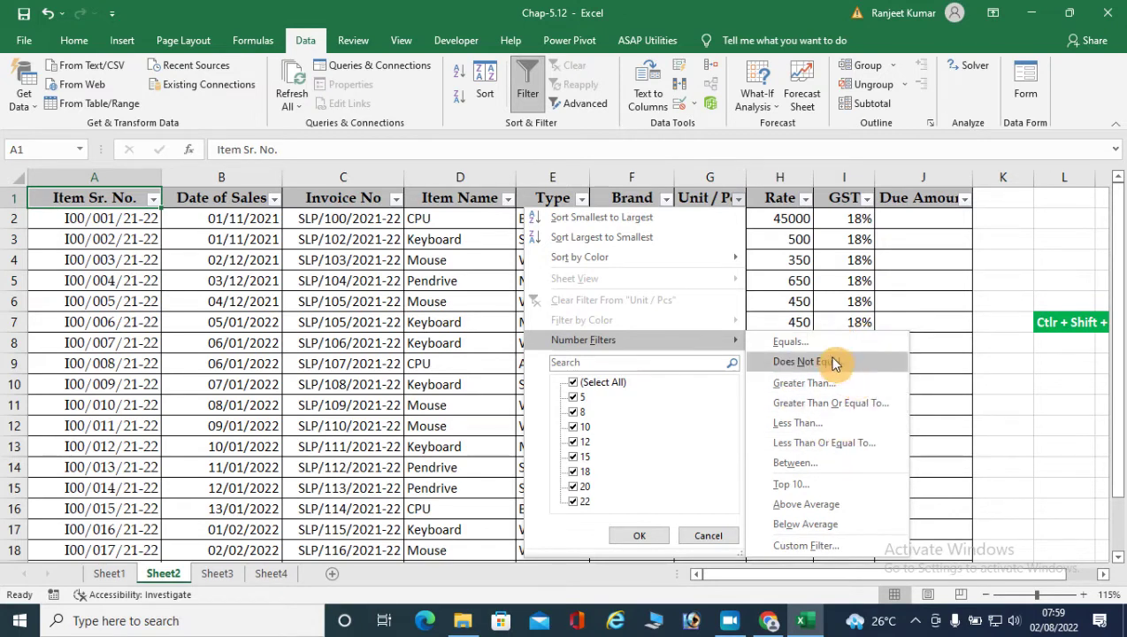
pyautogui.click(815, 384)
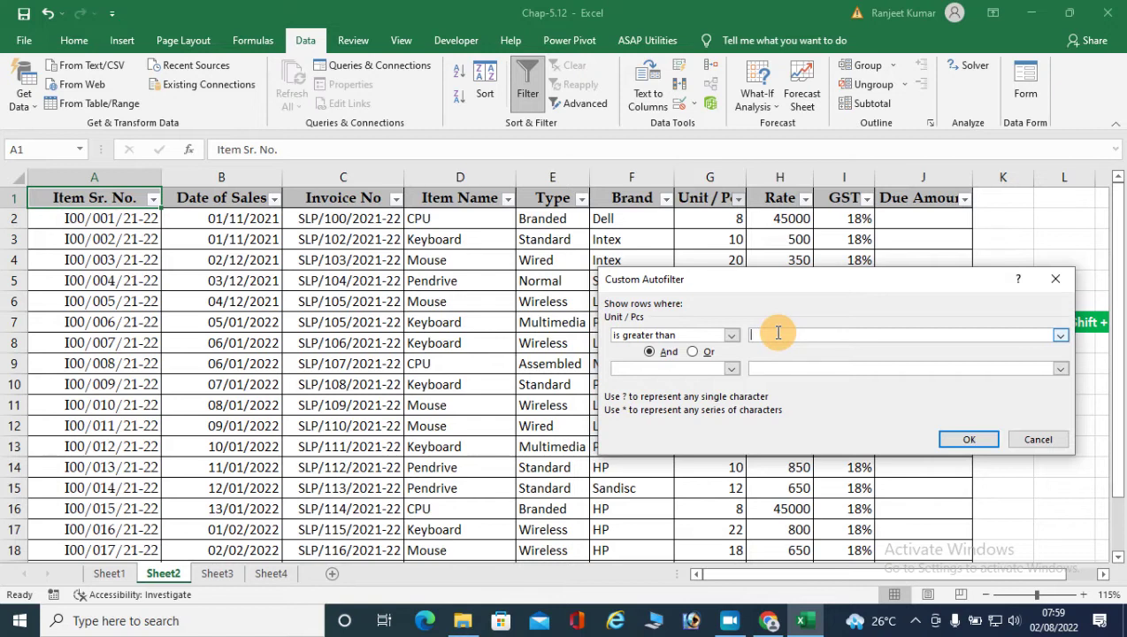
pyautogui.write('10')
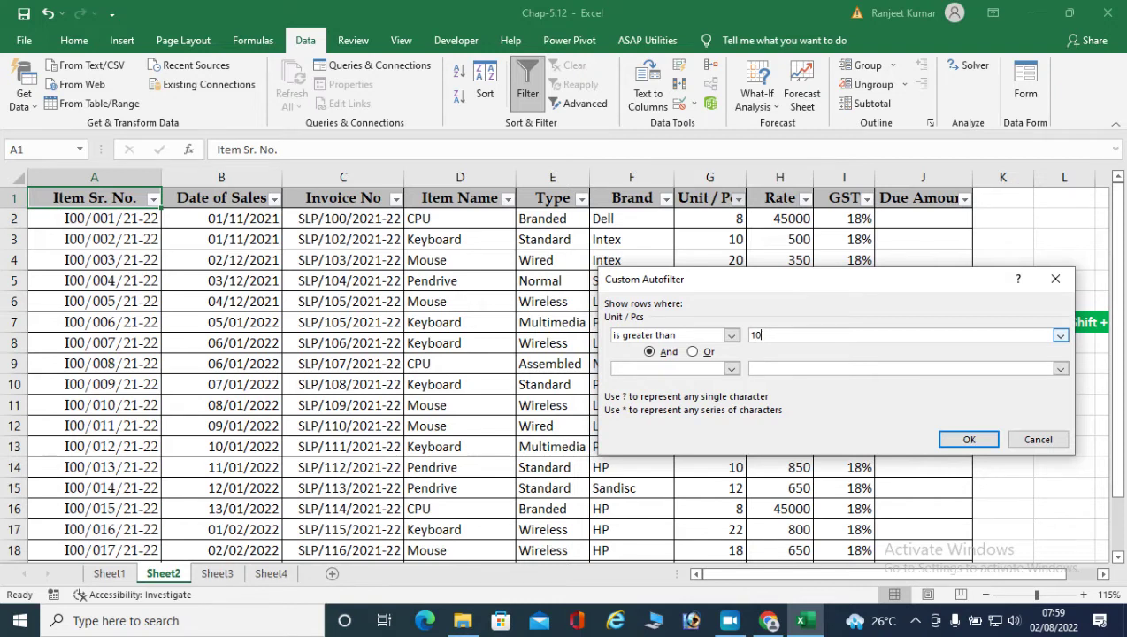
pyautogui.click(960, 440)
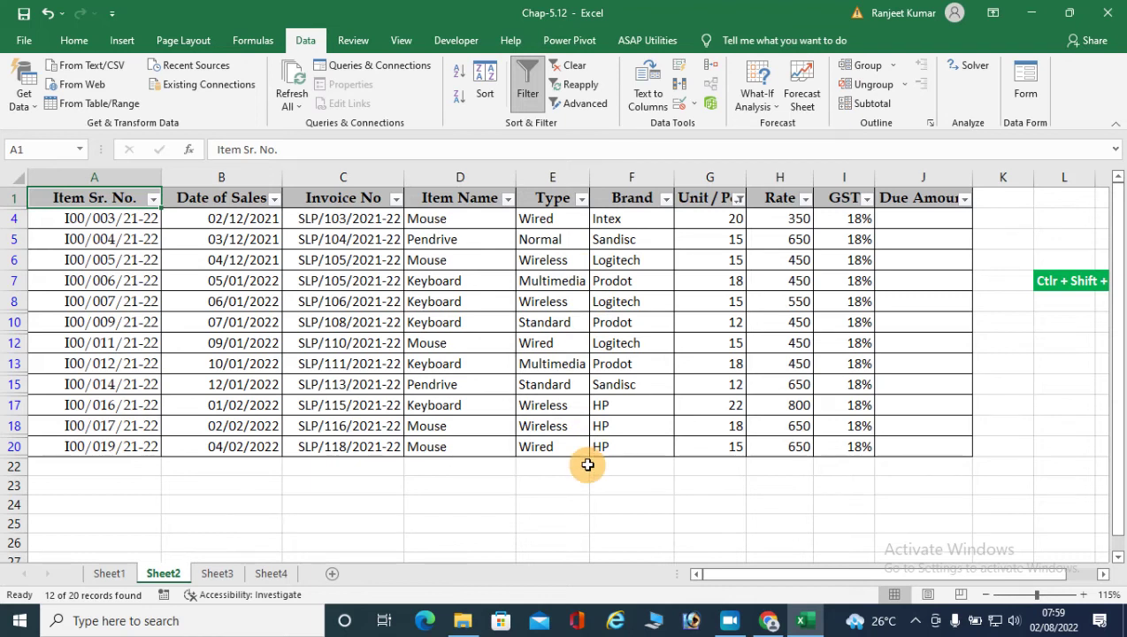
# Clear the Unit / Pcs filter and refilter that column to values greater than or equal to 10
pyautogui.click(738, 199)
pyautogui.click(584, 300)
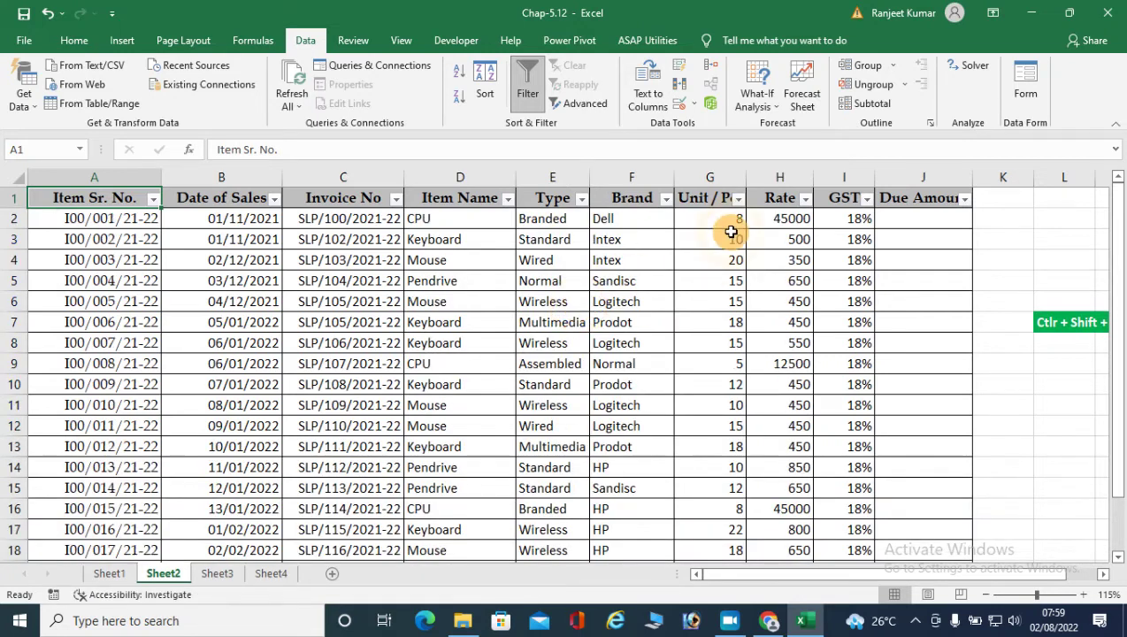
pyautogui.click(738, 198)
pyautogui.moveTo(599, 341)
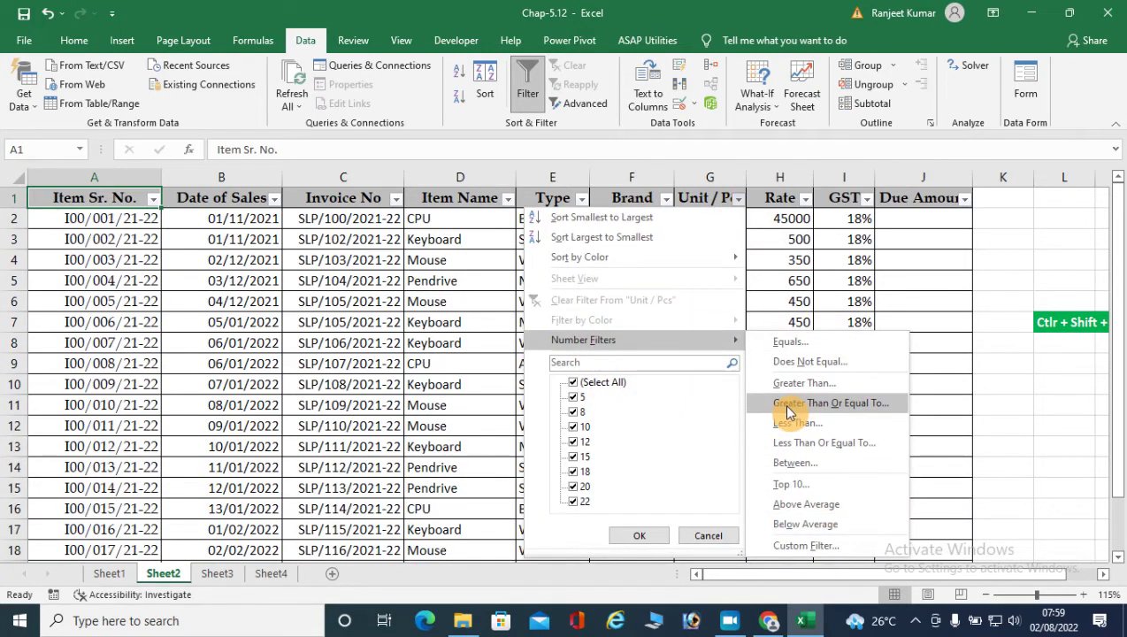
pyautogui.click(789, 412)
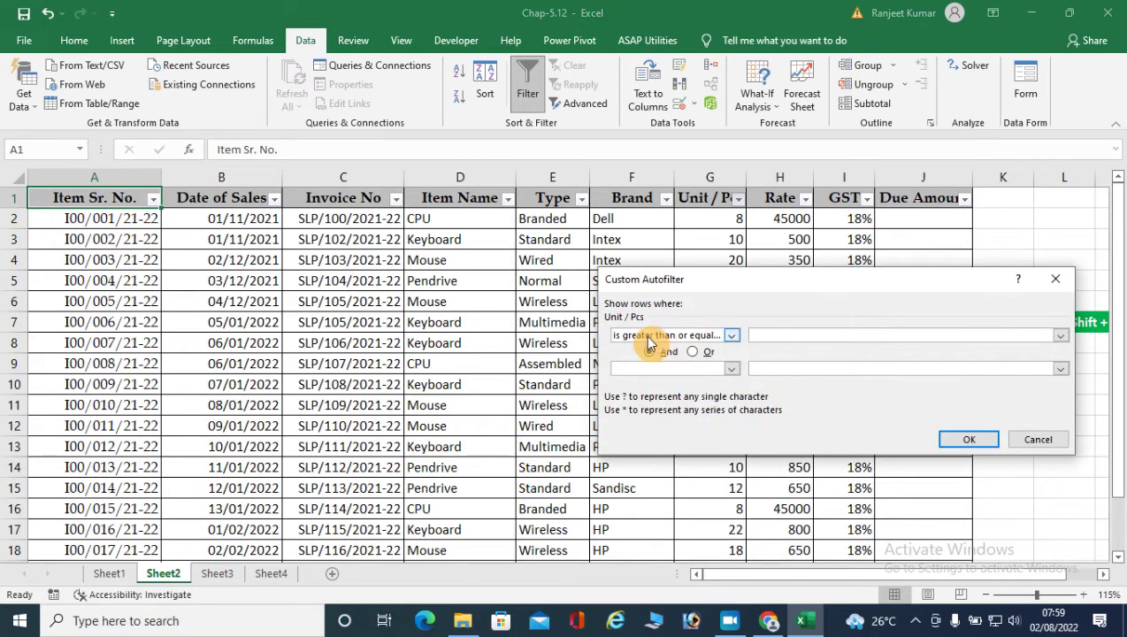
pyautogui.write('10')
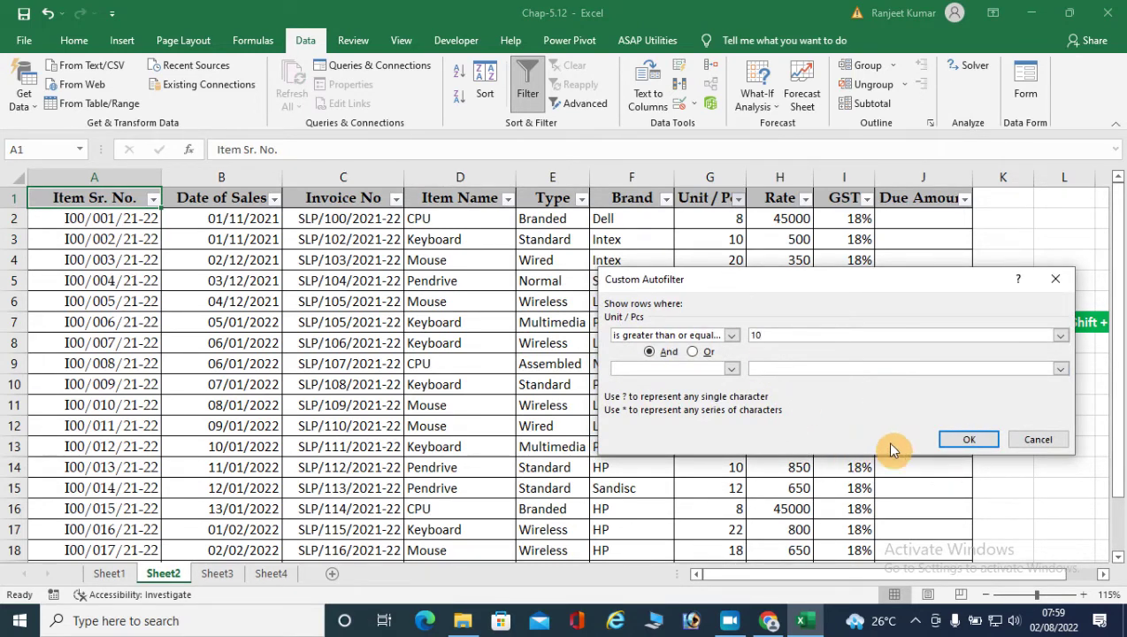
pyautogui.click(964, 440)
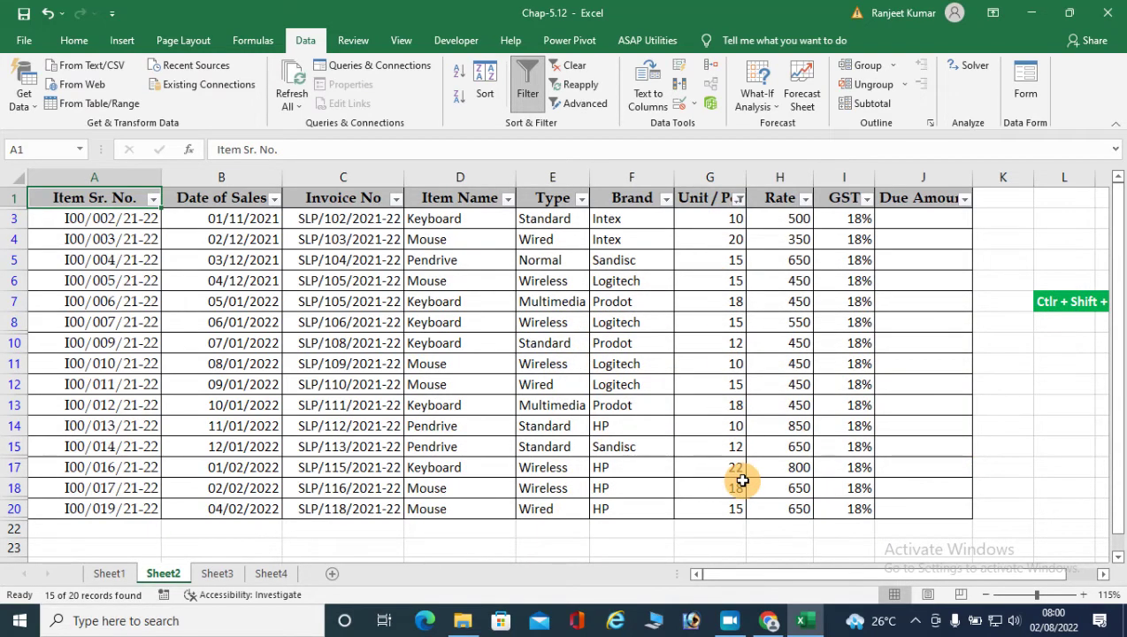
# Replace the Unit / Pcs filter with a Between condition covering values from 8 to 15
pyautogui.click(741, 217)
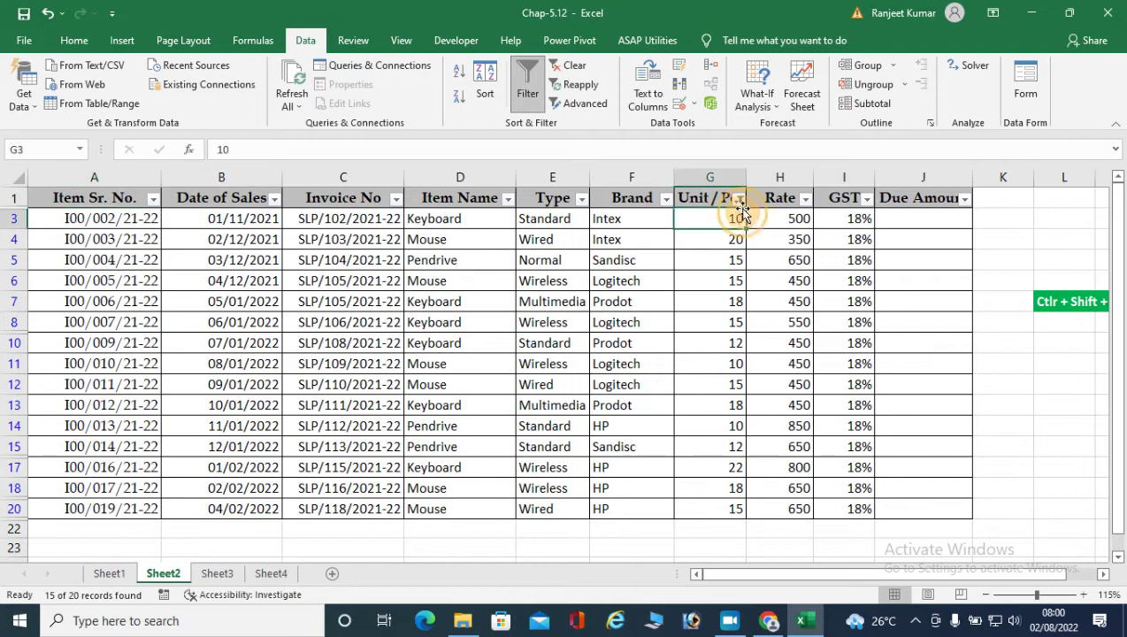
pyautogui.click(738, 200)
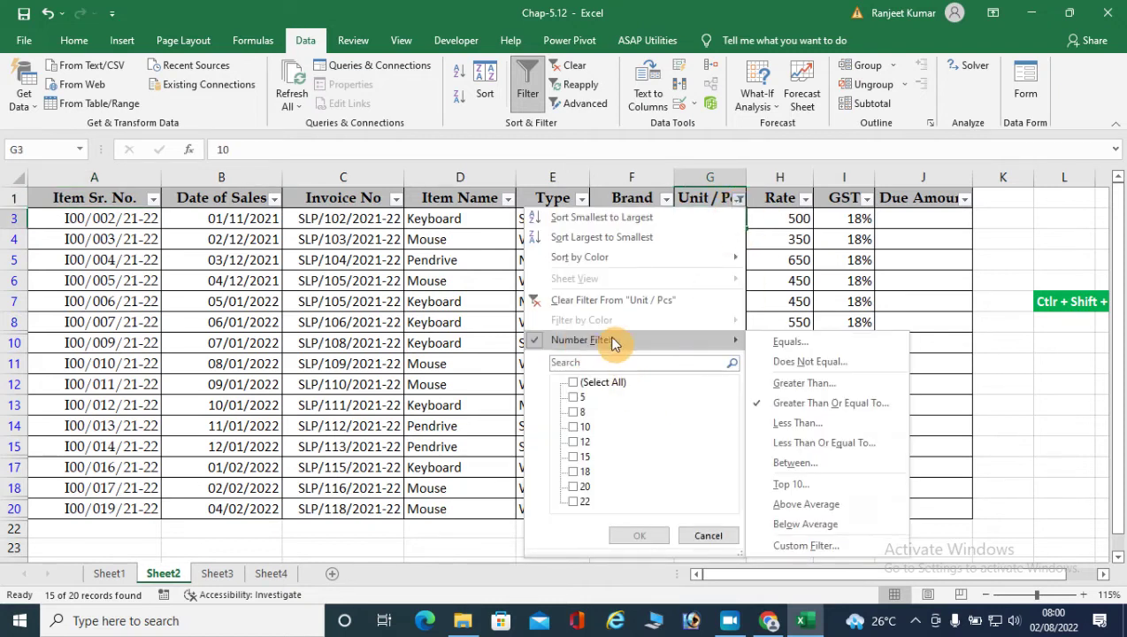
pyautogui.click(665, 303)
pyautogui.click(738, 200)
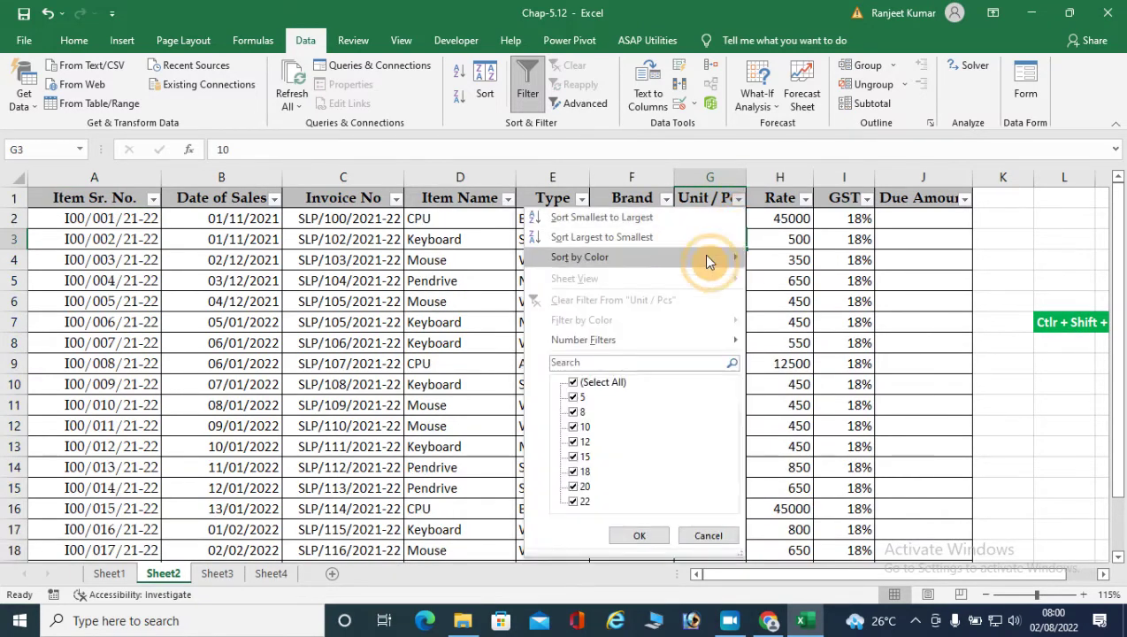
pyautogui.moveTo(654, 342)
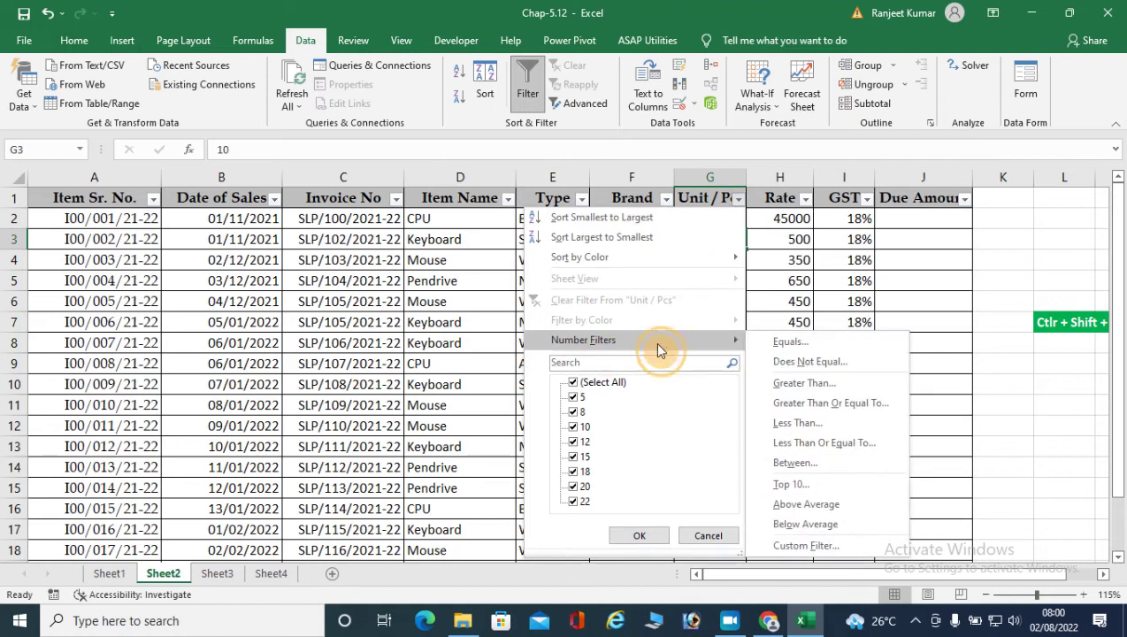
pyautogui.click(794, 456)
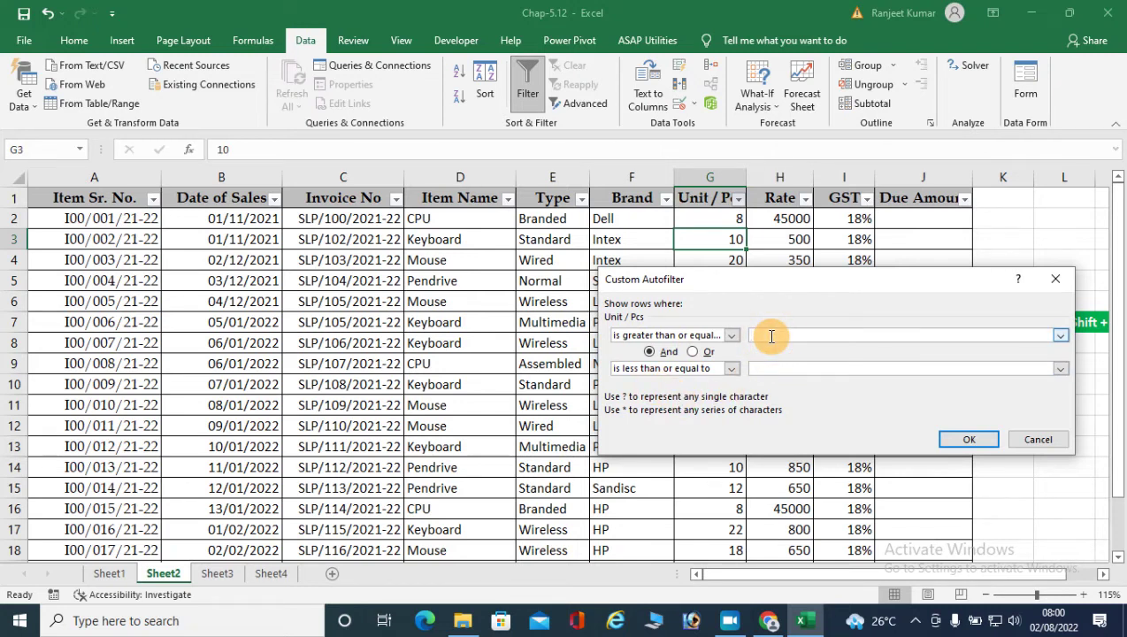
pyautogui.write('8')
pyautogui.click(764, 368)
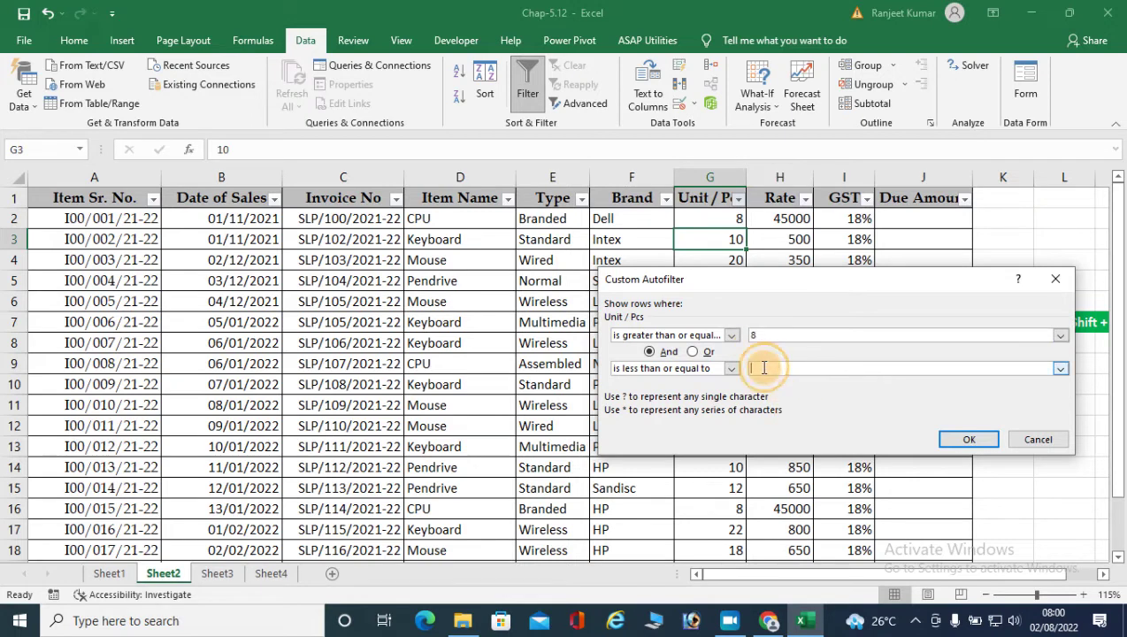
pyautogui.write('15')
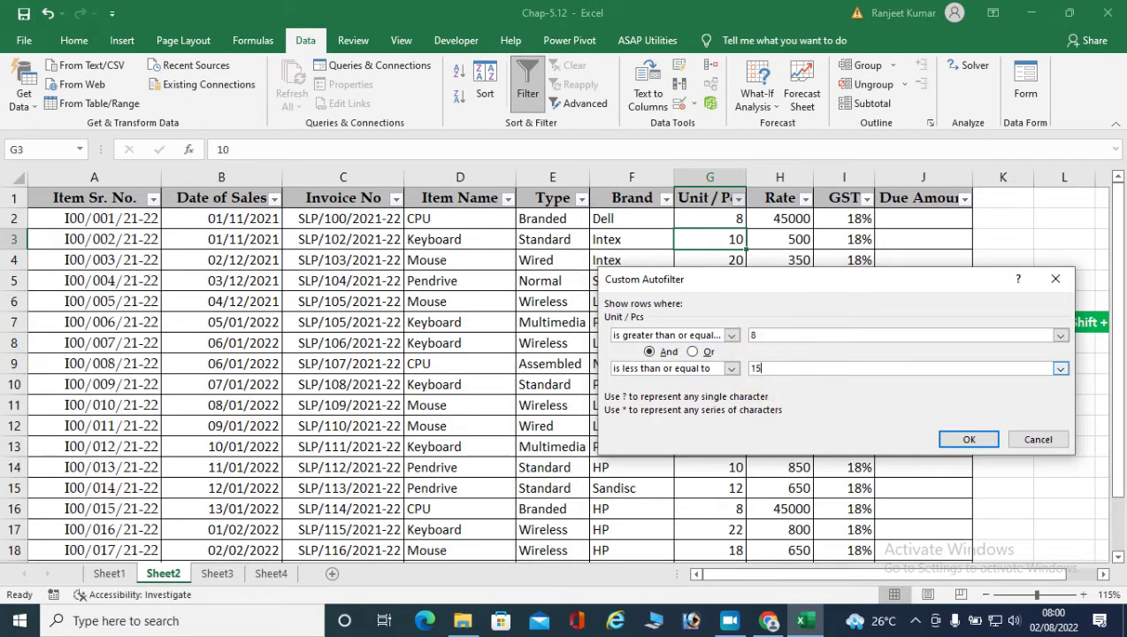
pyautogui.click(961, 442)
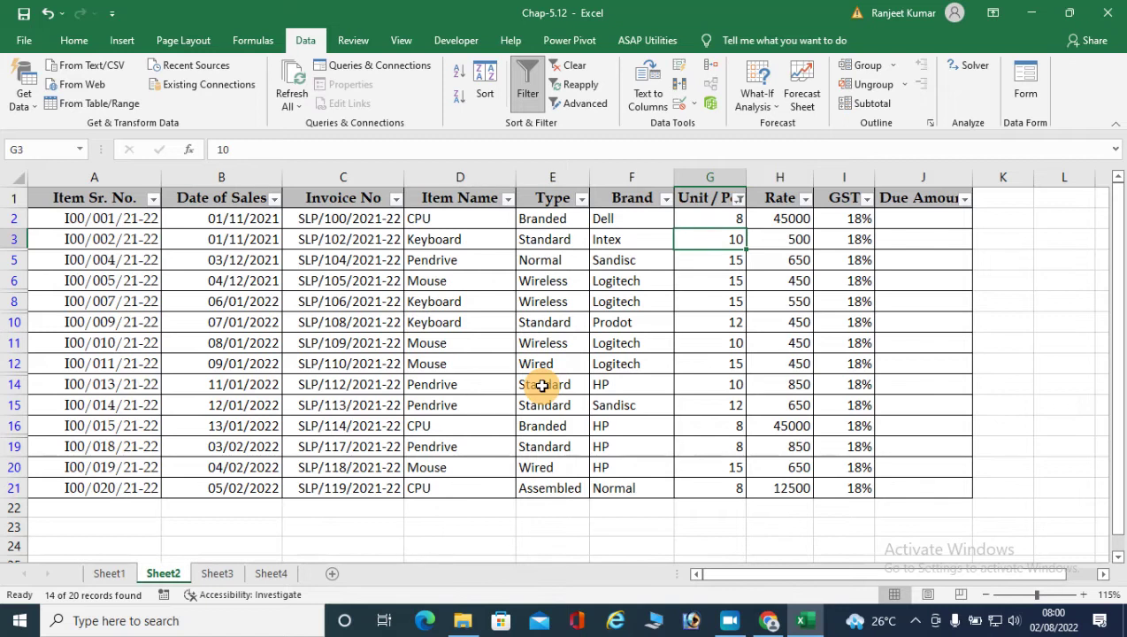
# Clear the Between filter and apply a Top 10 filter showing the top 10 items in the Unit / Pcs column
pyautogui.click(739, 199)
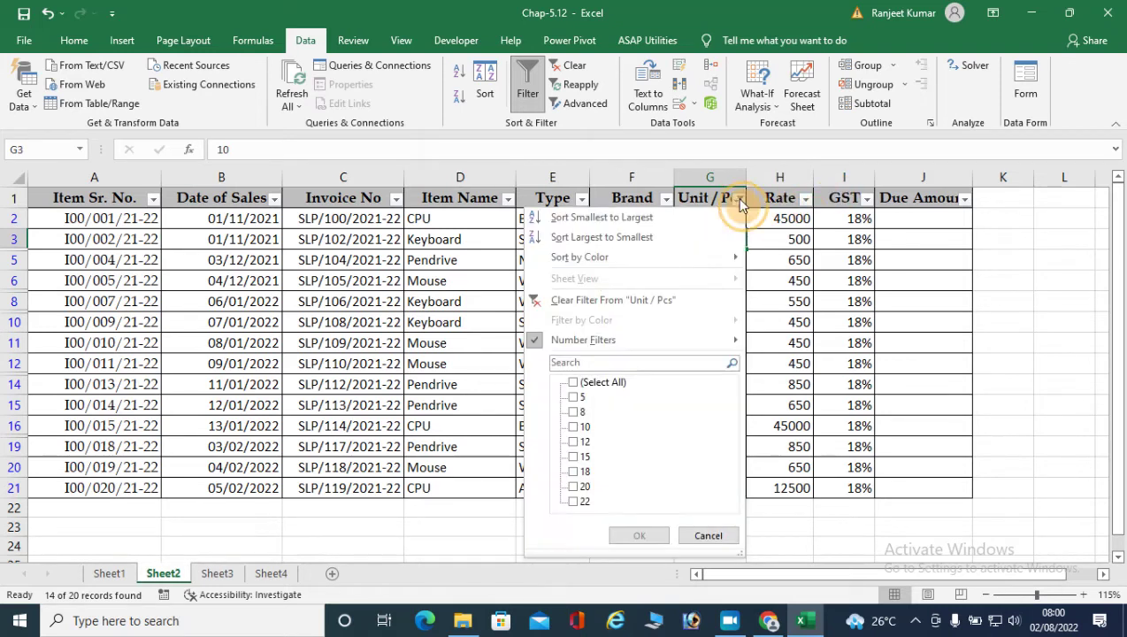
pyautogui.click(579, 300)
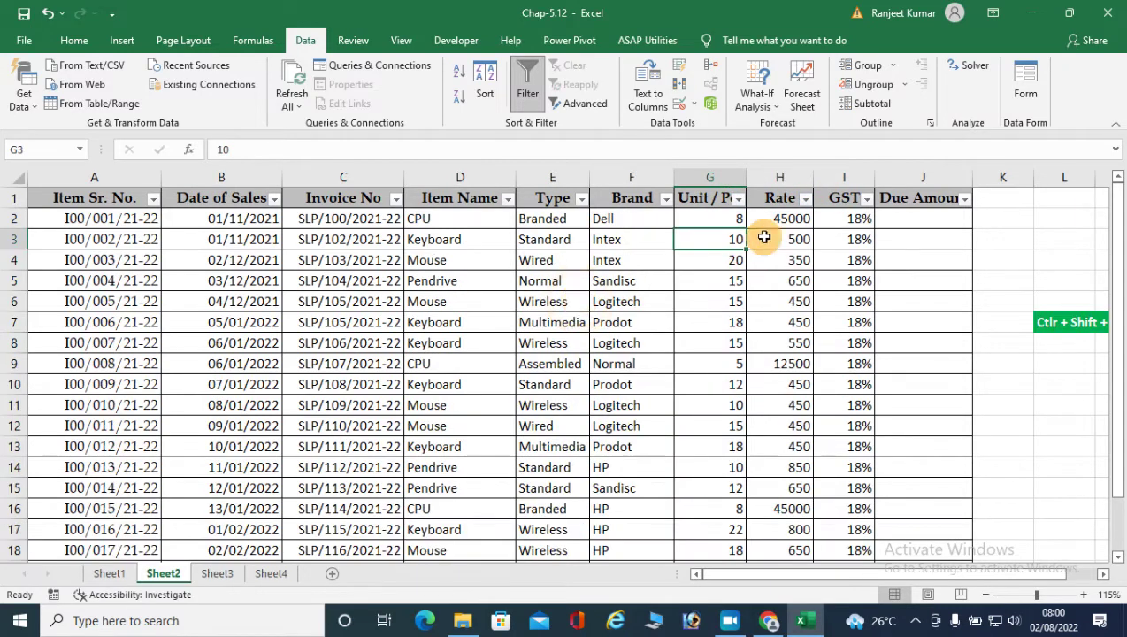
pyautogui.click(739, 199)
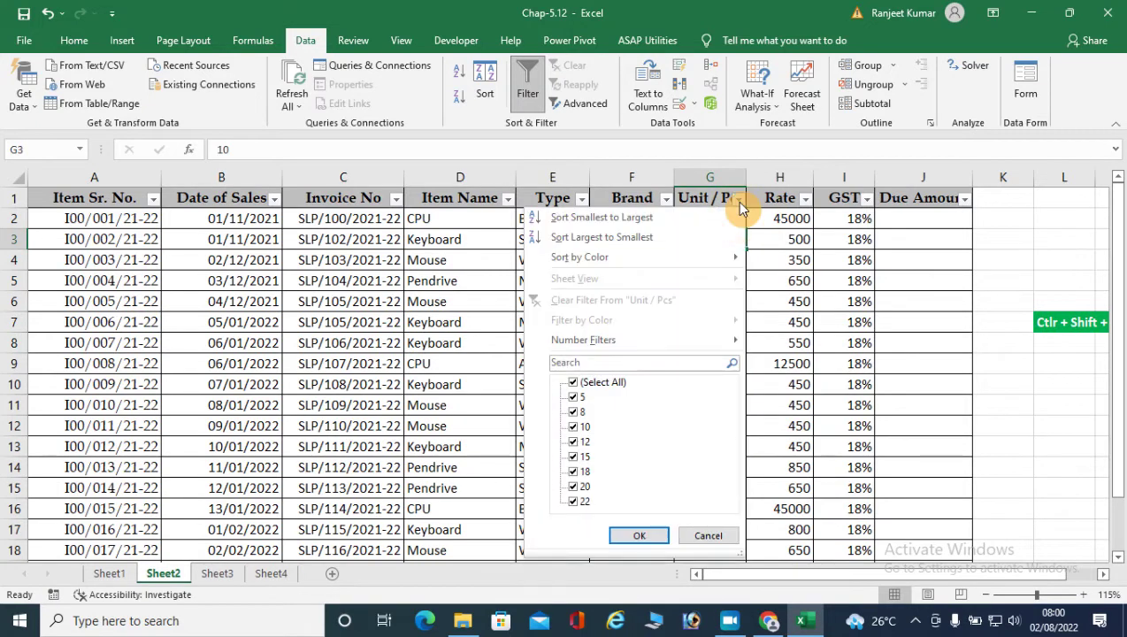
pyautogui.moveTo(643, 344)
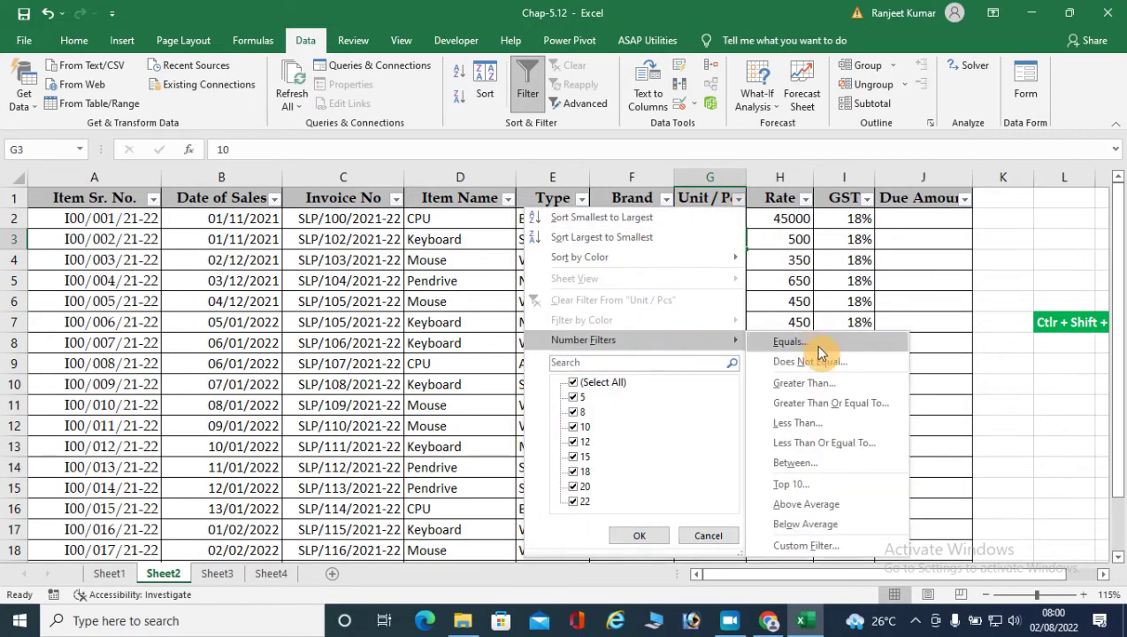
pyautogui.click(790, 484)
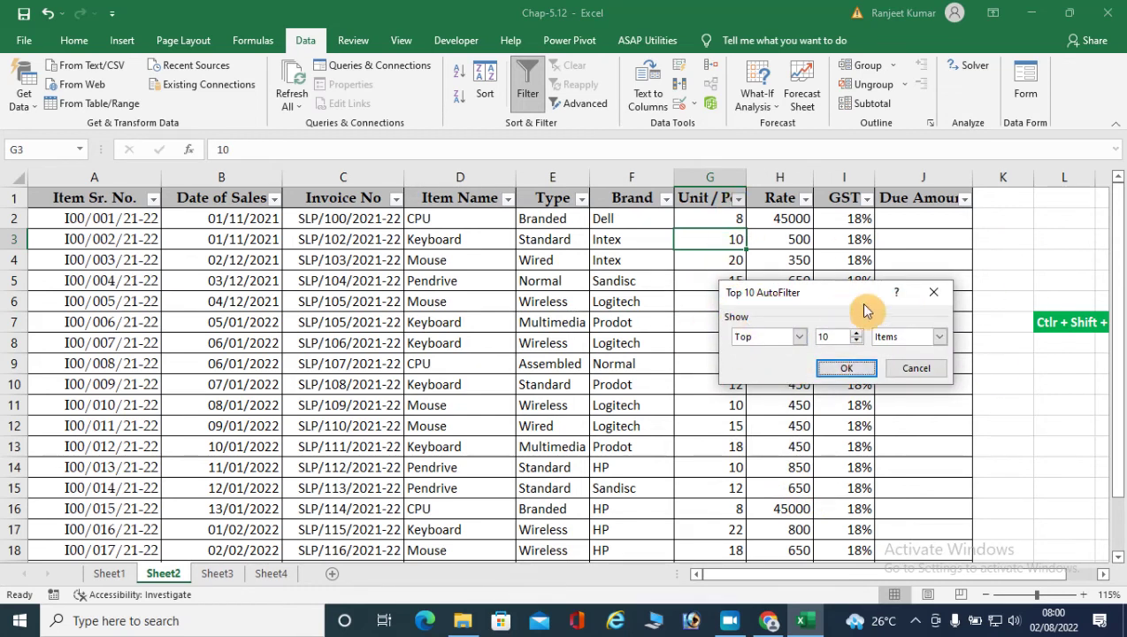
pyautogui.click(846, 368)
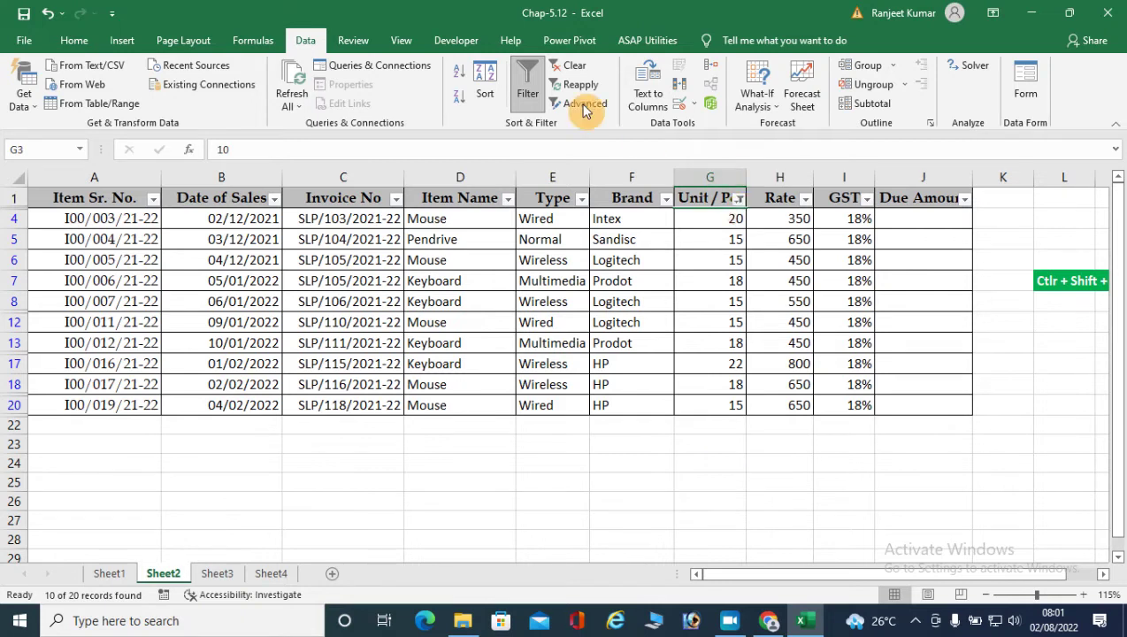
# Clear the Top 10 filter and view the custom filter conditions for the Unit / Pcs column without applying any
pyautogui.click(571, 64)
pyautogui.click(738, 198)
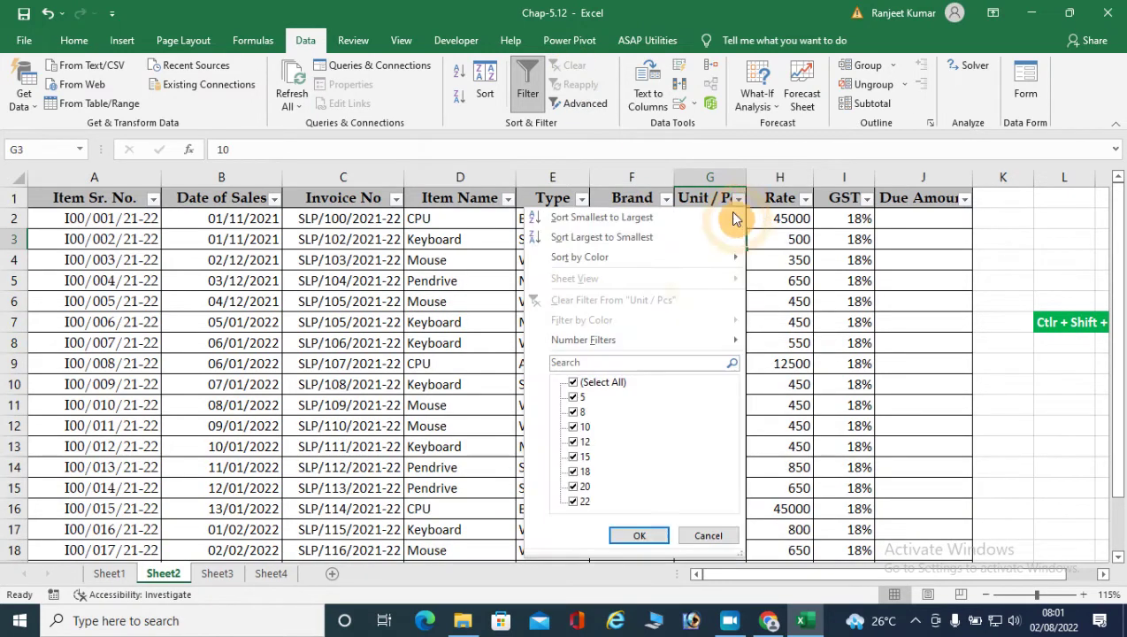
pyautogui.moveTo(639, 340)
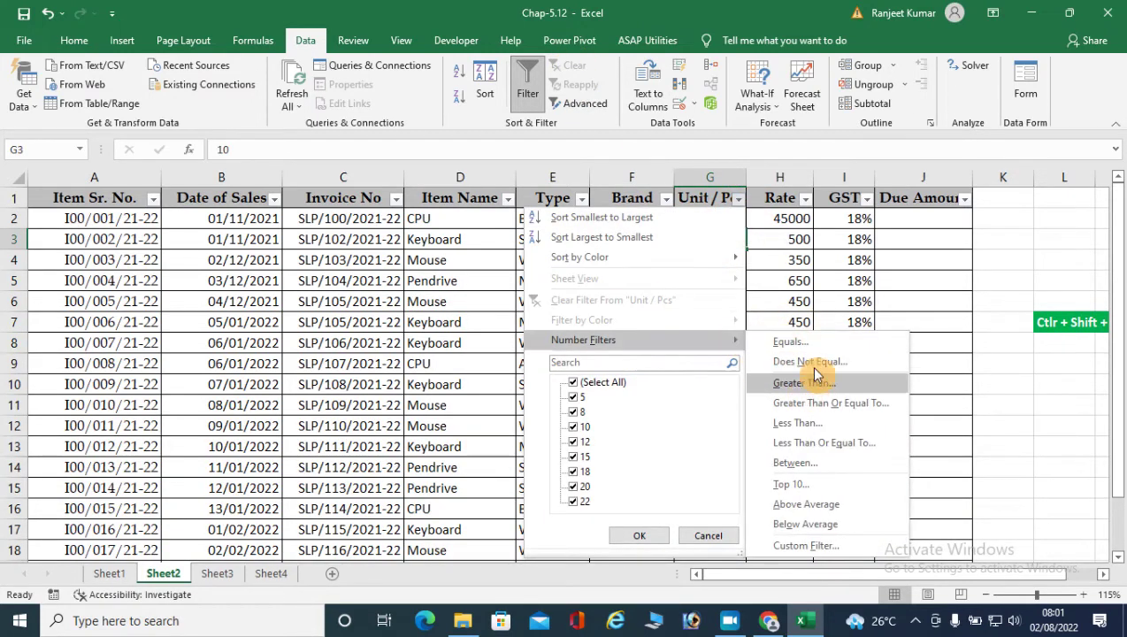
pyautogui.click(802, 547)
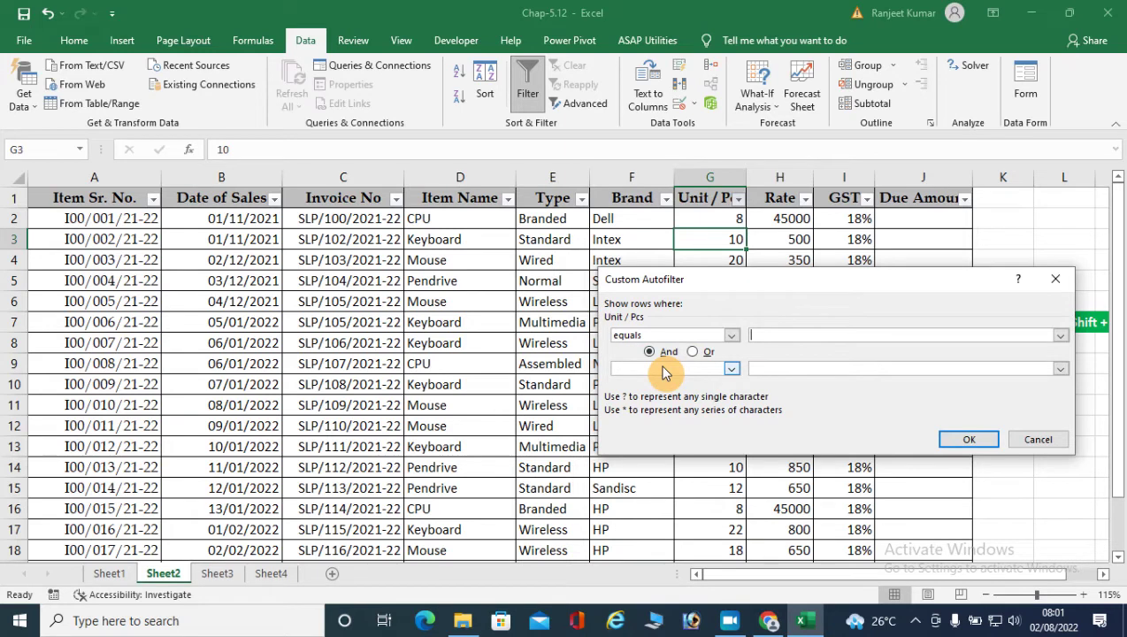
pyautogui.click(1037, 438)
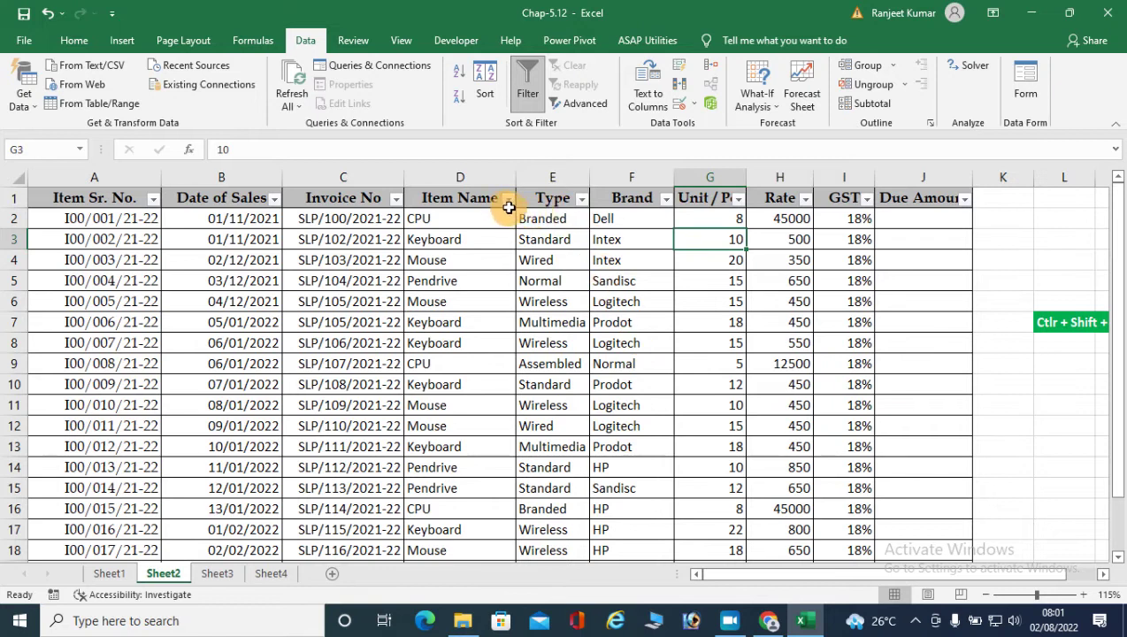
# Filter the Brand column with an Equals text filter set to HP
pyautogui.click(665, 200)
pyautogui.moveTo(539, 340)
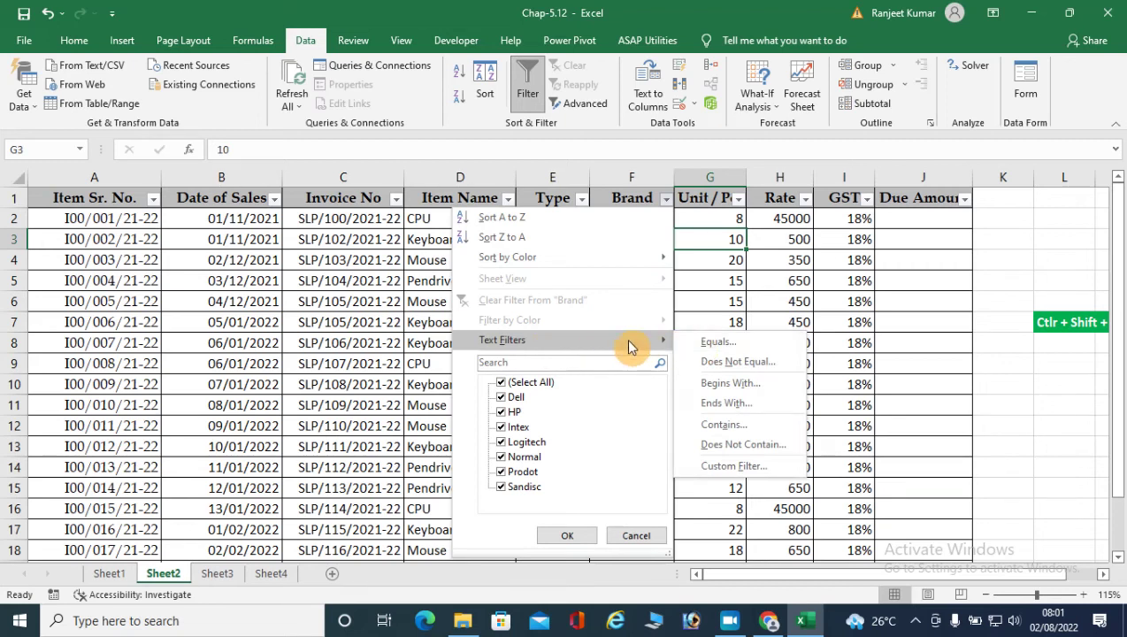
pyautogui.click(759, 350)
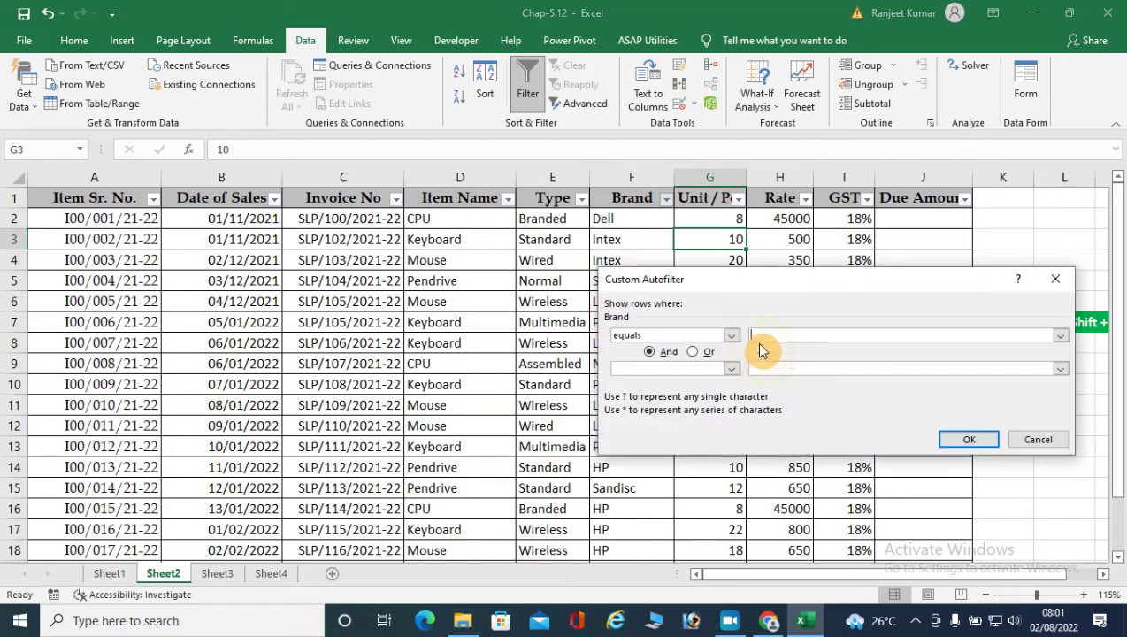
pyautogui.write('HP')
pyautogui.click(963, 442)
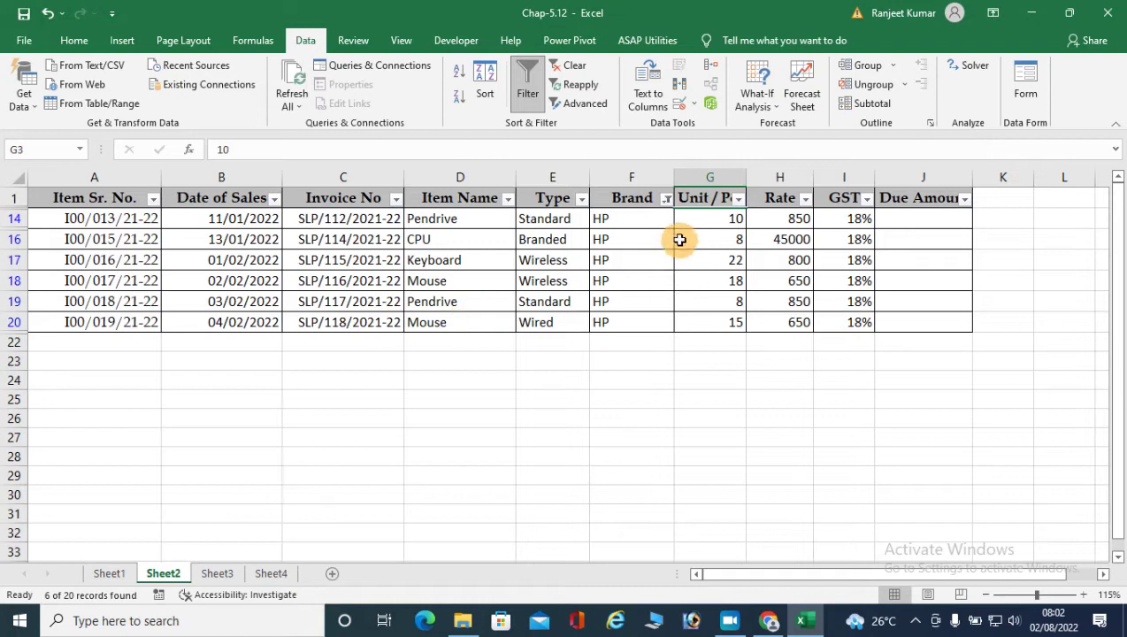
# Clear the current Brand filter and filter the Brand column with a Does Not Equal text filter set to HP
pyautogui.click(574, 69)
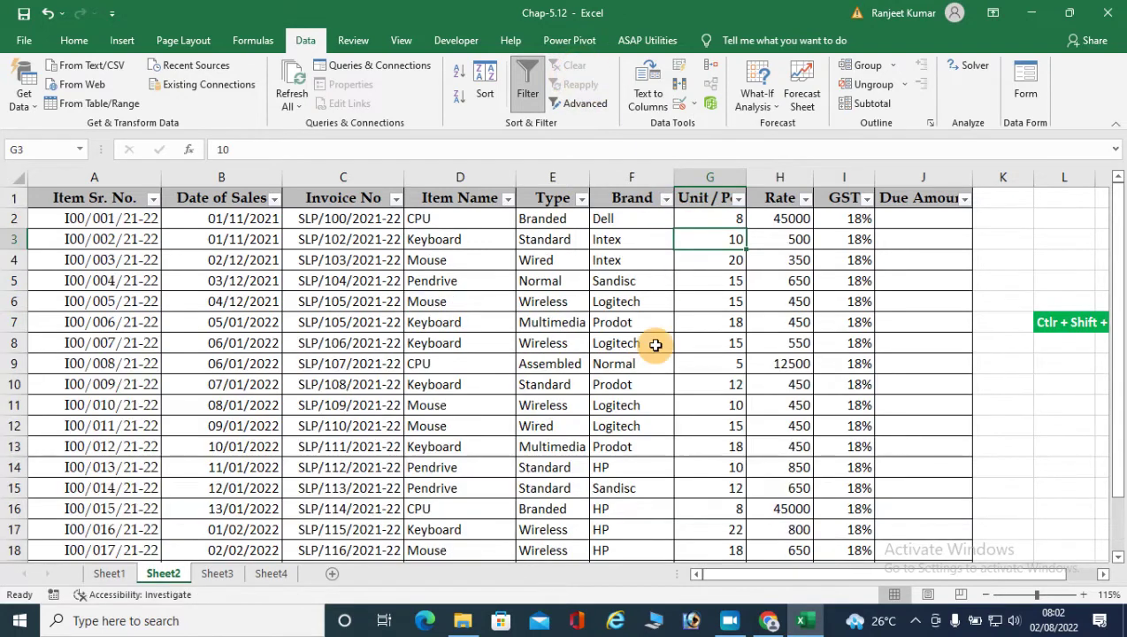
pyautogui.click(665, 198)
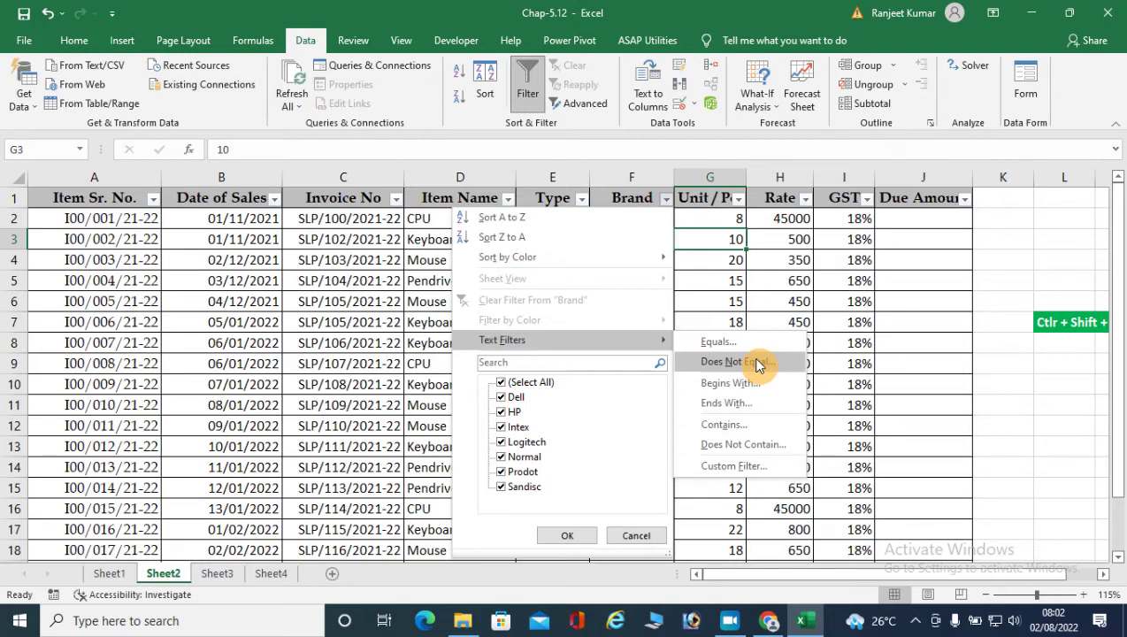
pyautogui.click(756, 365)
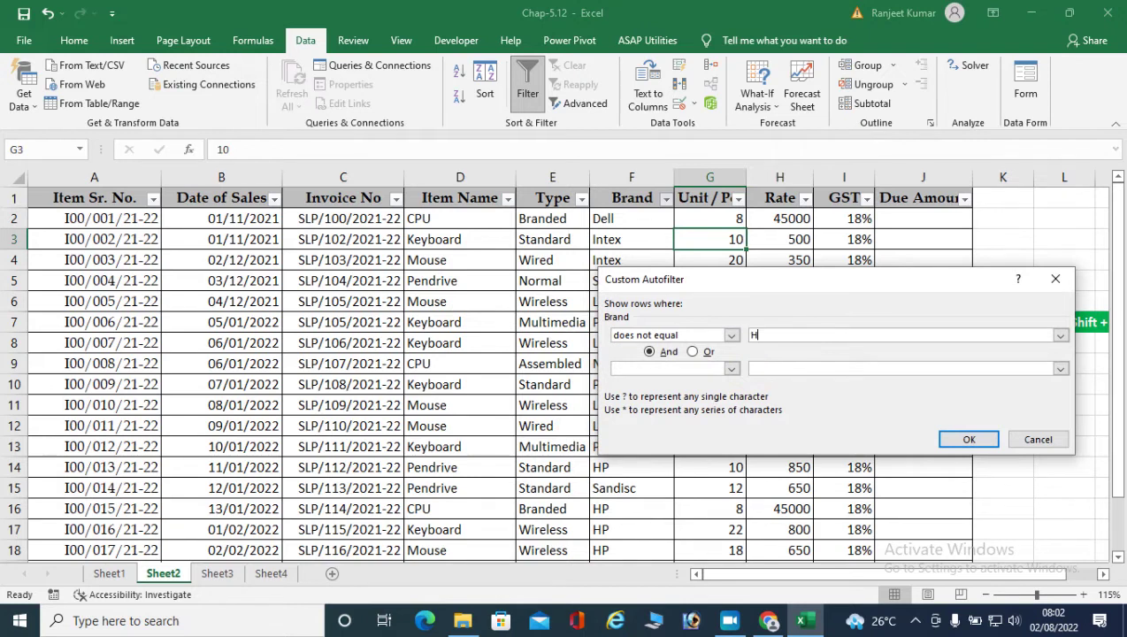
pyautogui.write('HP')
pyautogui.click(964, 446)
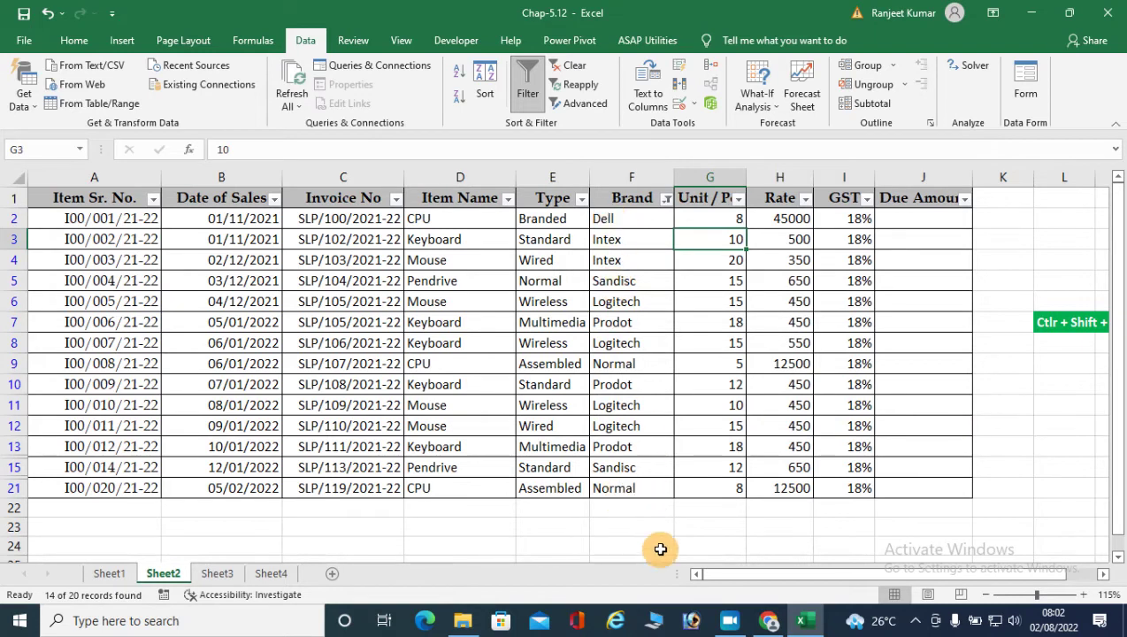
# Replace the Brand filter with a Begins With text filter set to D
pyautogui.click(662, 197)
pyautogui.click(548, 299)
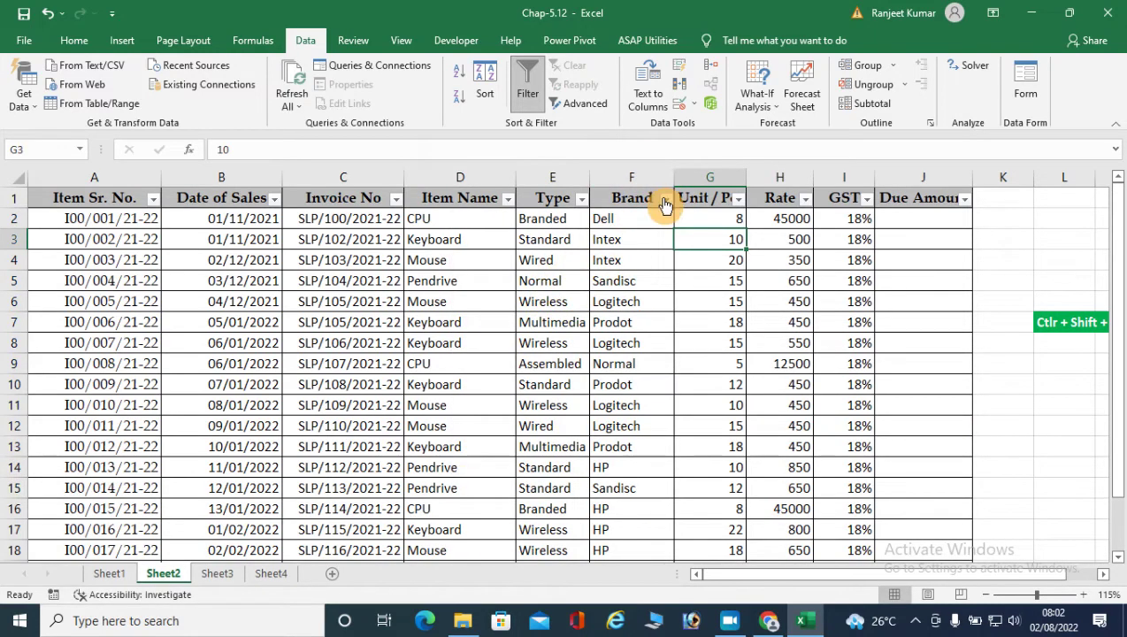
pyautogui.click(665, 200)
pyautogui.moveTo(662, 339)
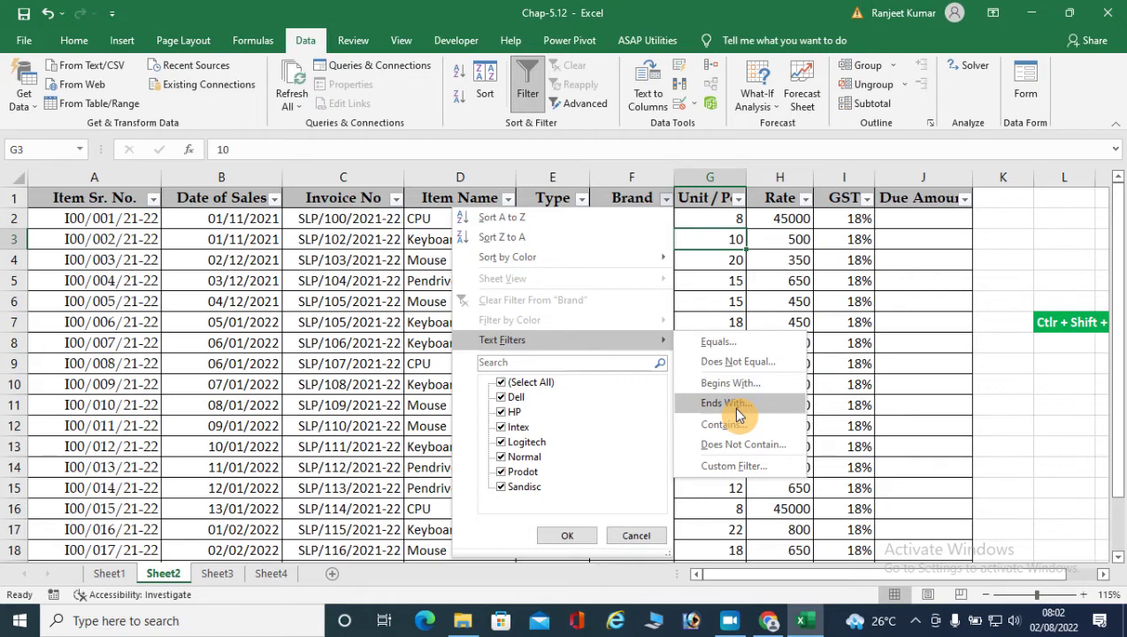
pyautogui.click(729, 383)
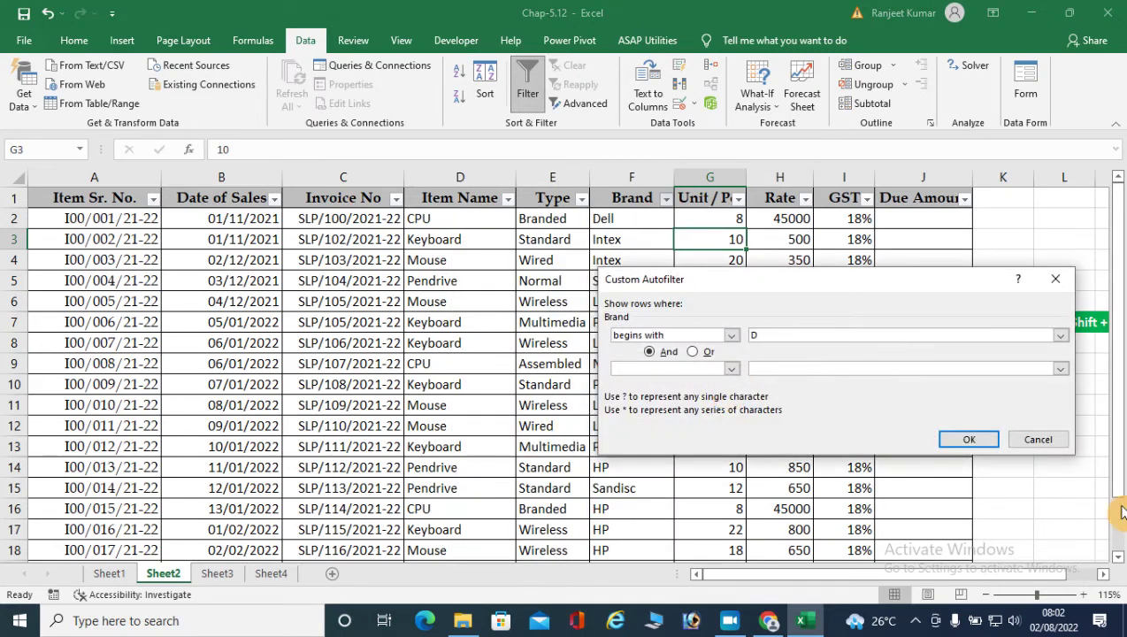
pyautogui.click(968, 440)
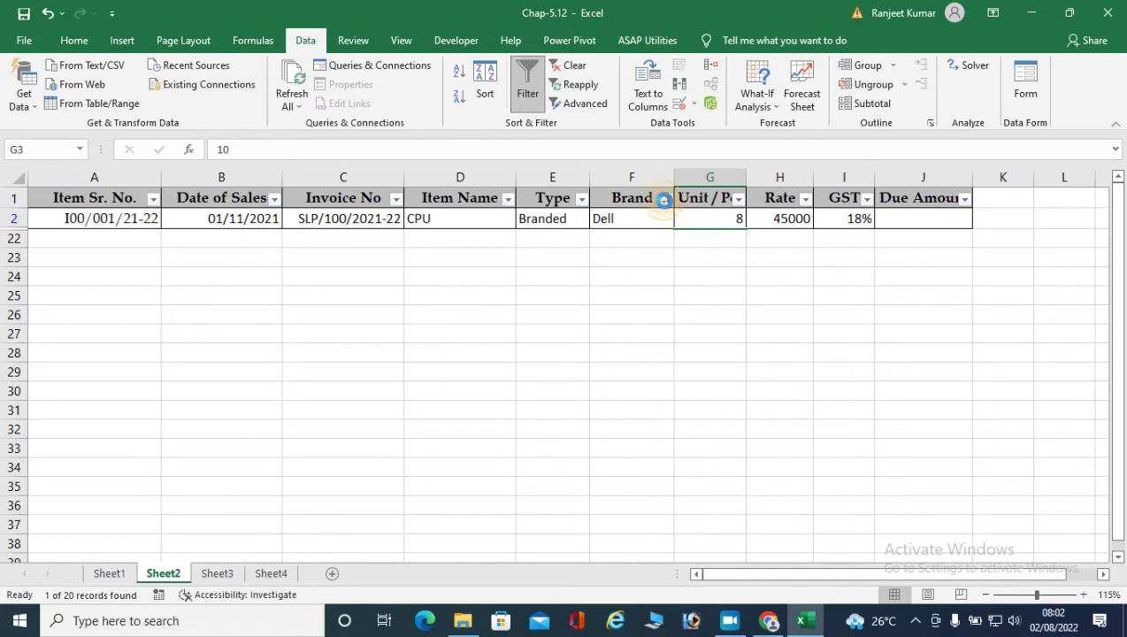
# Clear the Begins With filter and filter the Brand column with an Ends With condition set to P
pyautogui.click(666, 198)
pyautogui.click(568, 288)
pyautogui.click(666, 198)
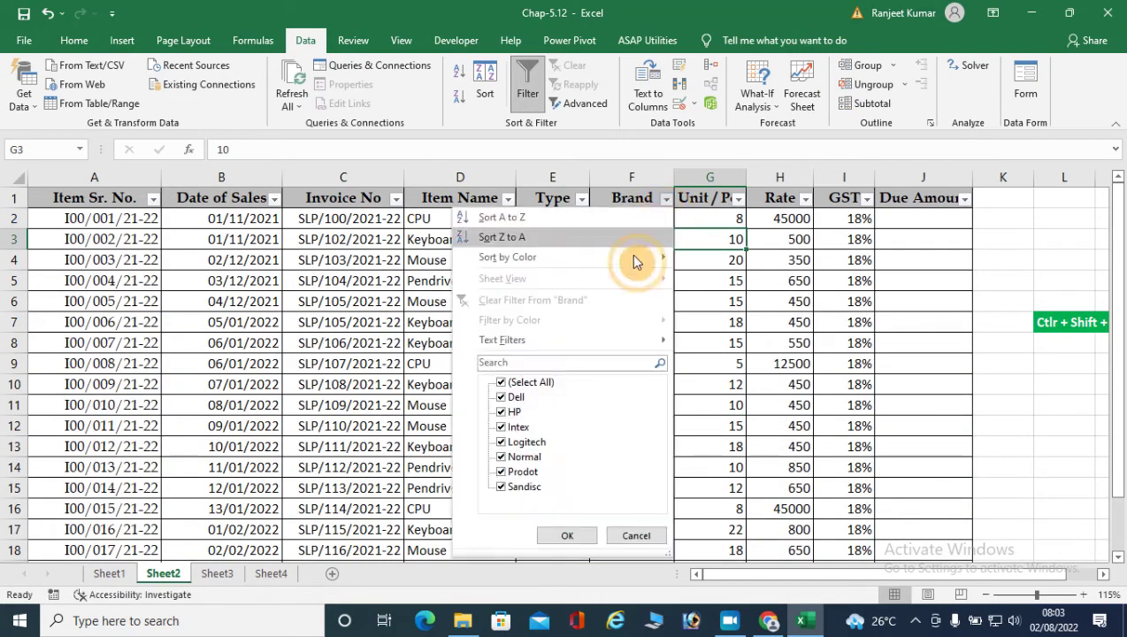
pyautogui.moveTo(619, 340)
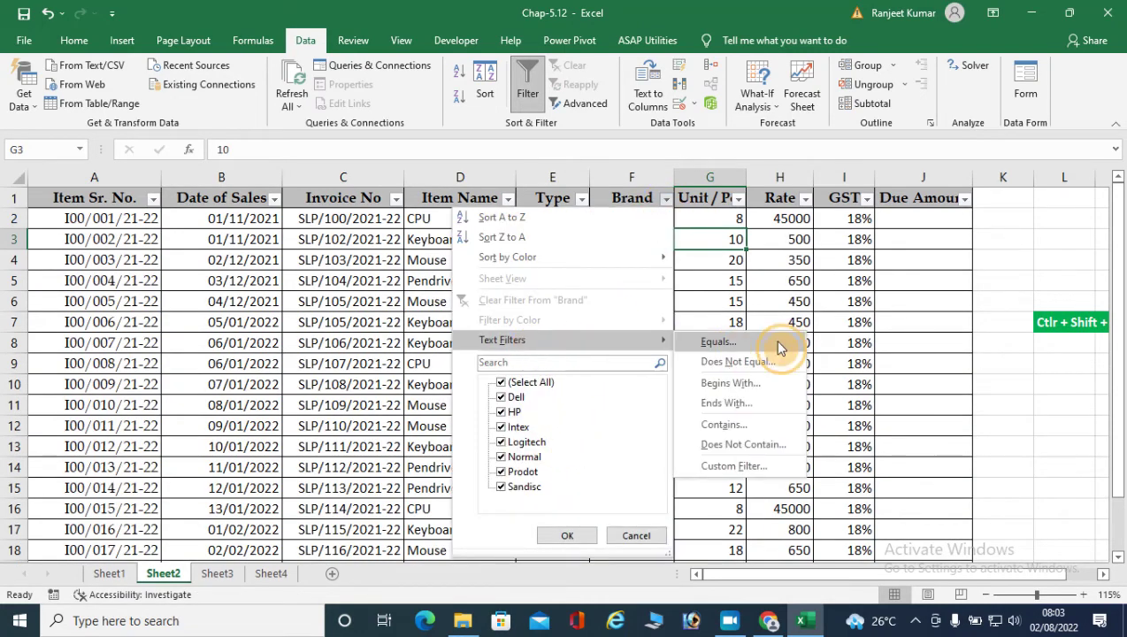
pyautogui.click(758, 404)
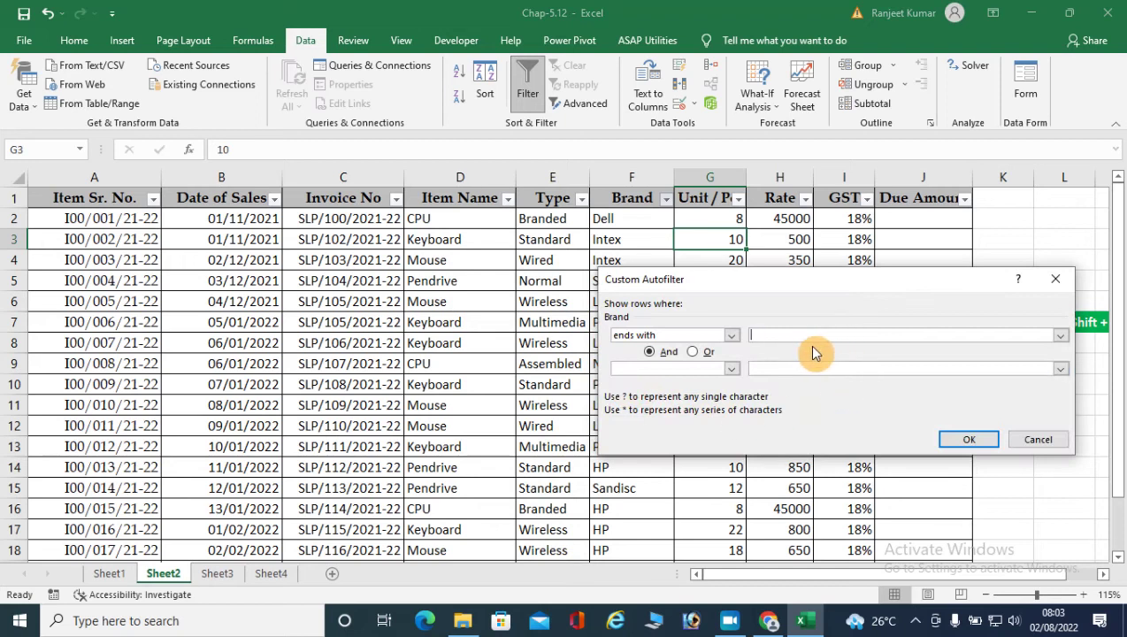
pyautogui.write('P')
pyautogui.click(964, 440)
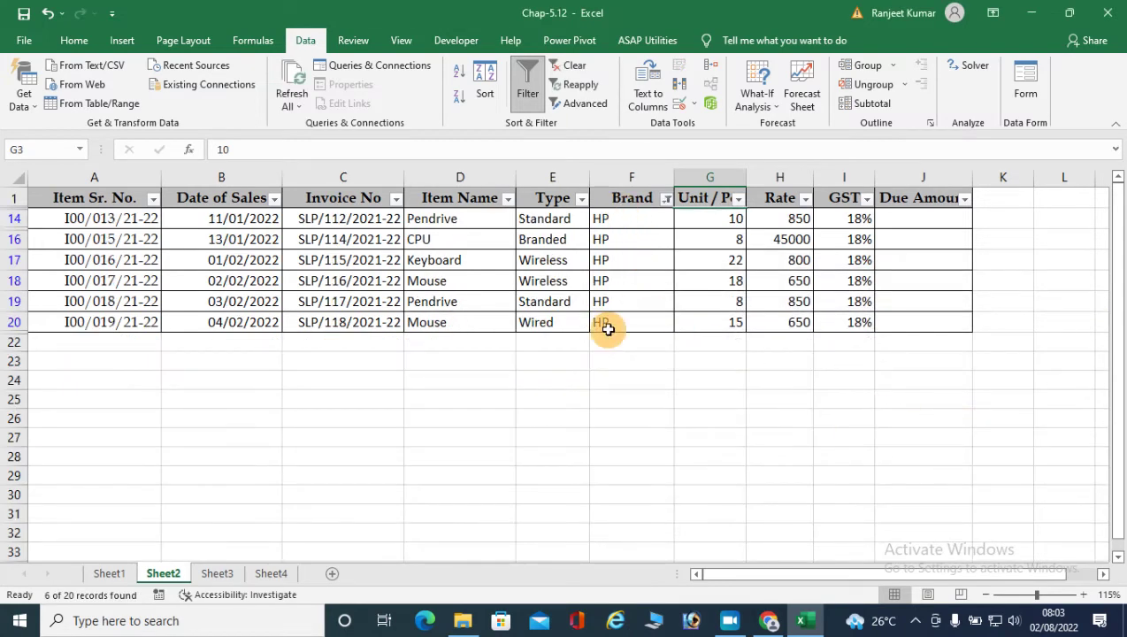
# Clear the Ends With filter from the Brand column and view the column's filter options
pyautogui.click(666, 199)
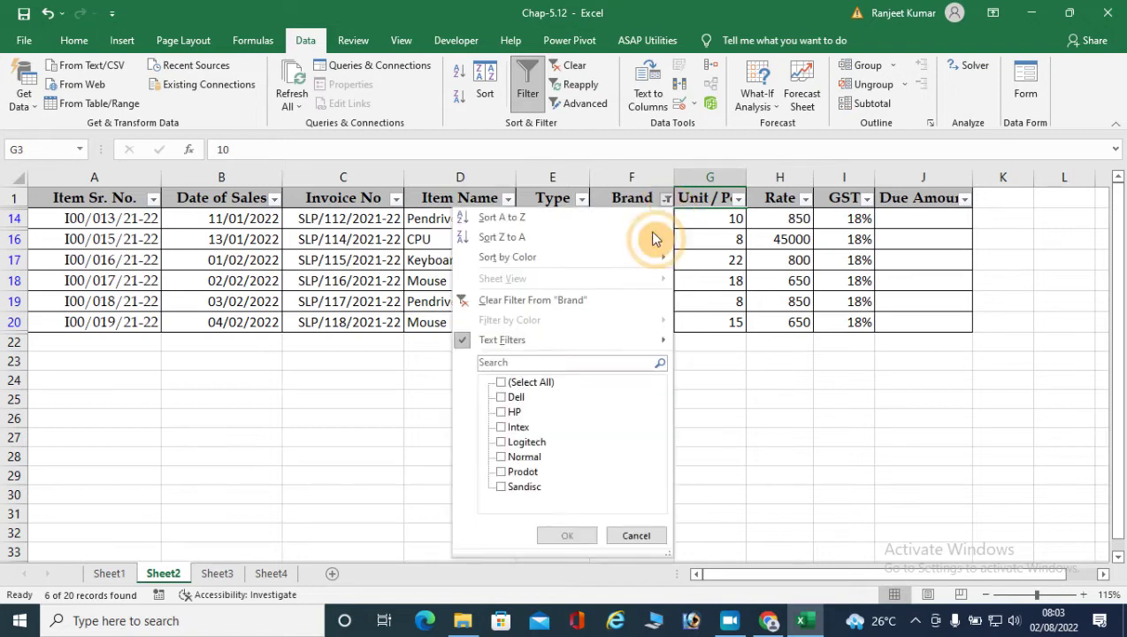
pyautogui.click(555, 301)
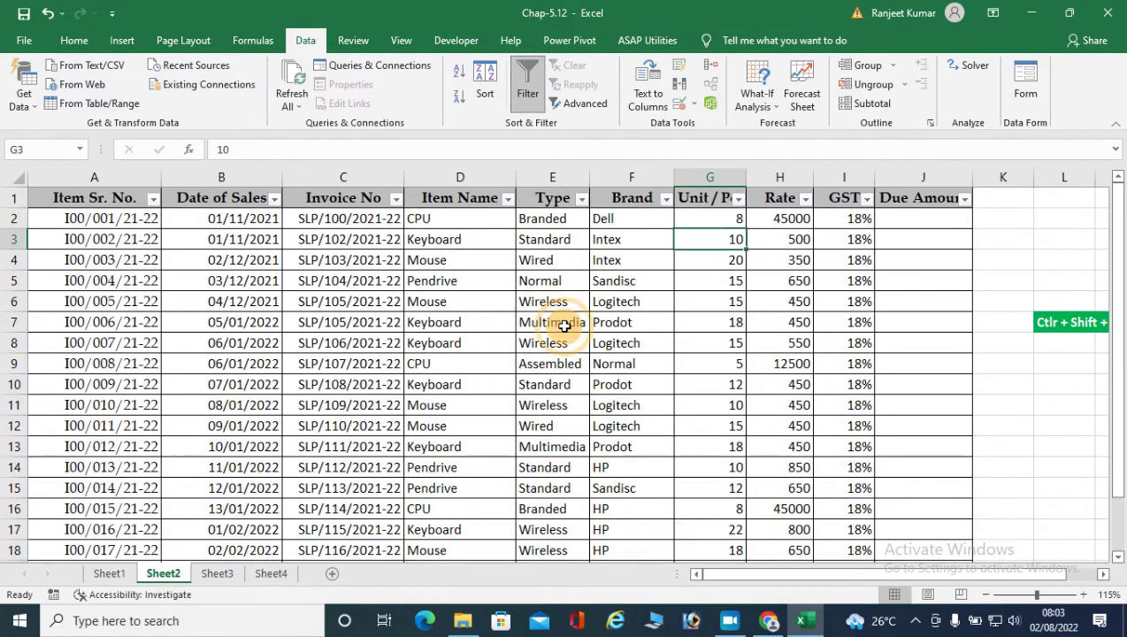
pyautogui.click(664, 201)
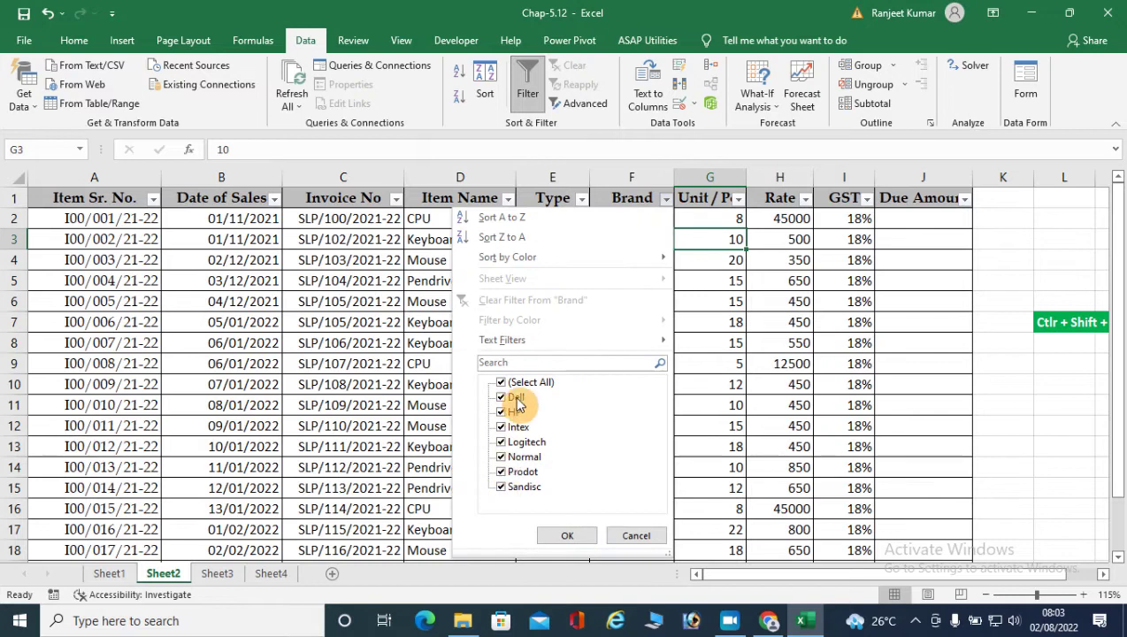
pyautogui.moveTo(563, 343)
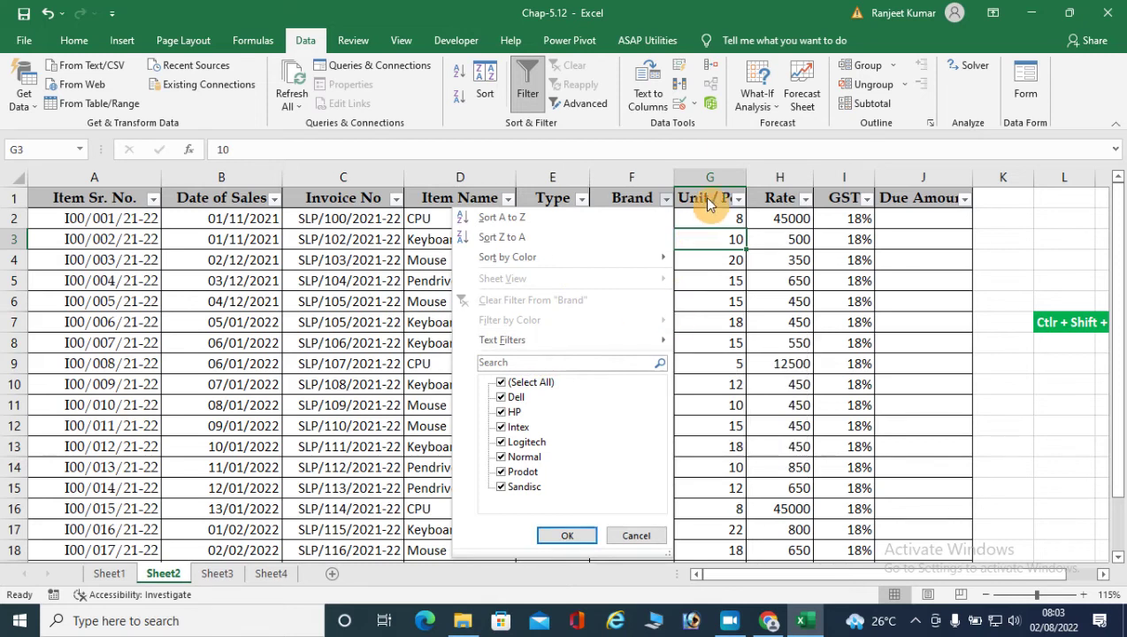
# Examine the Number Filters and Sort by Color options of the Unit / Pcs column without applying any
pyautogui.click(738, 202)
pyautogui.click(739, 202)
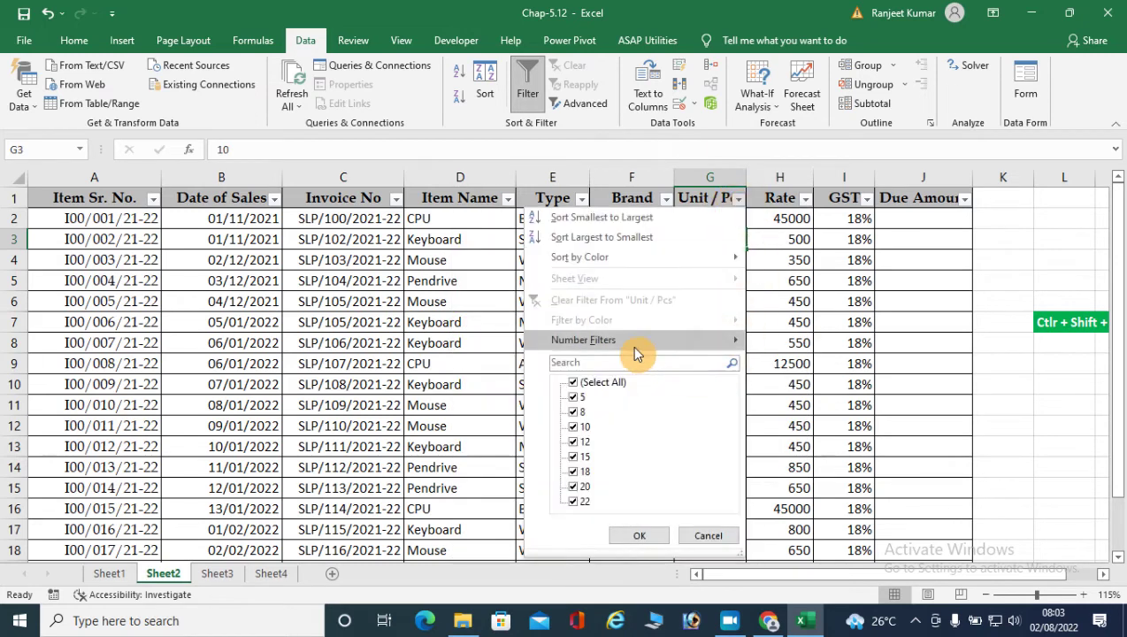
pyautogui.moveTo(659, 349)
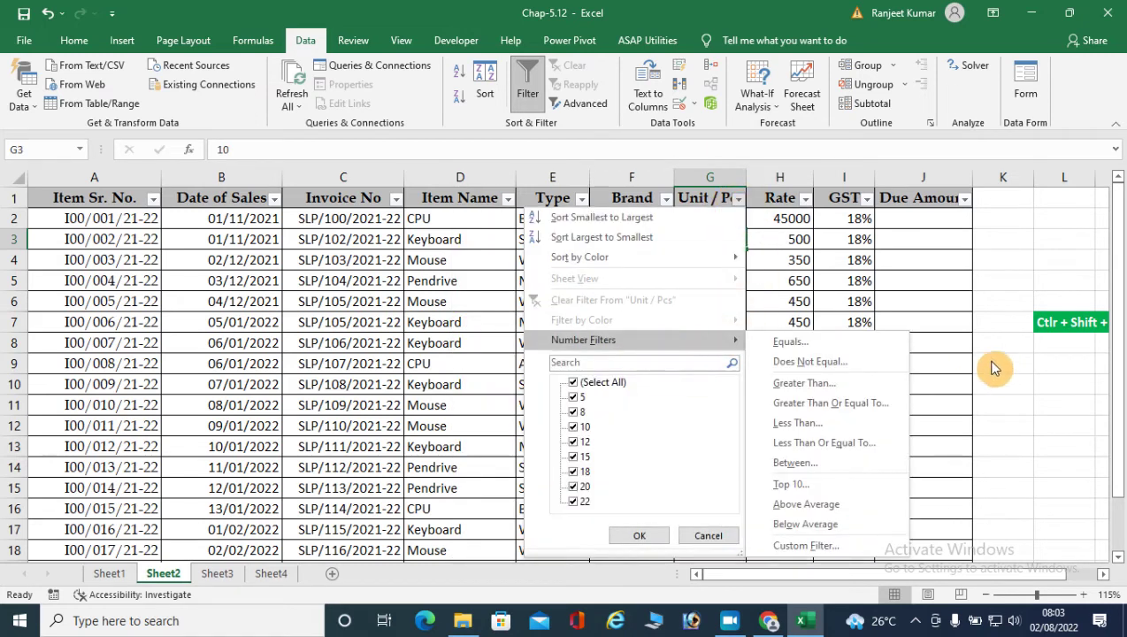
pyautogui.click(827, 266)
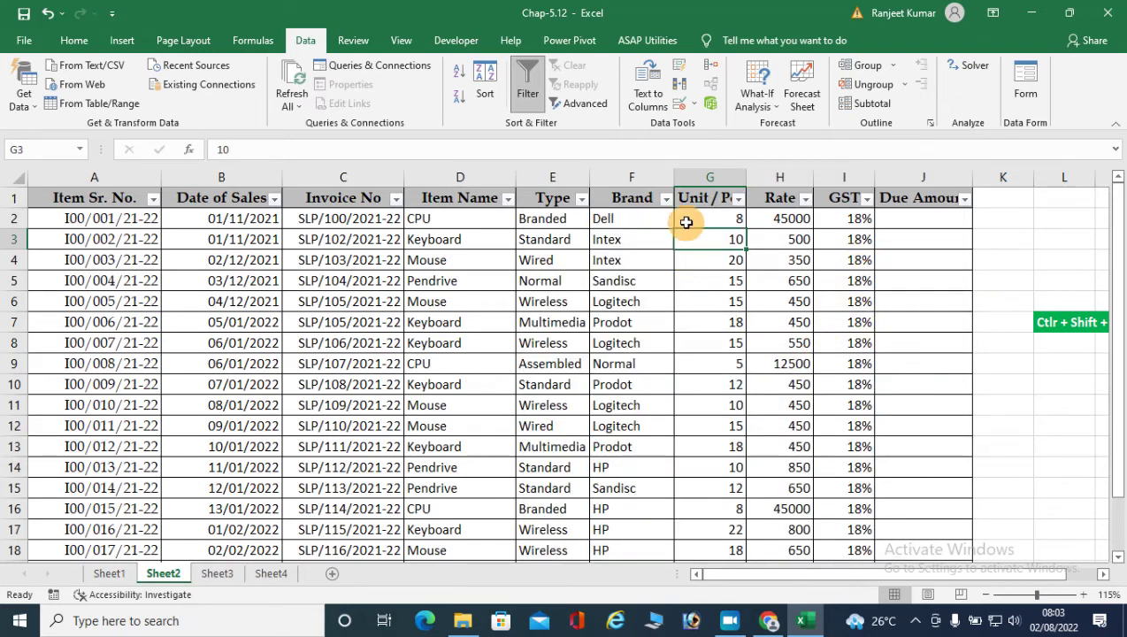
pyautogui.click(739, 199)
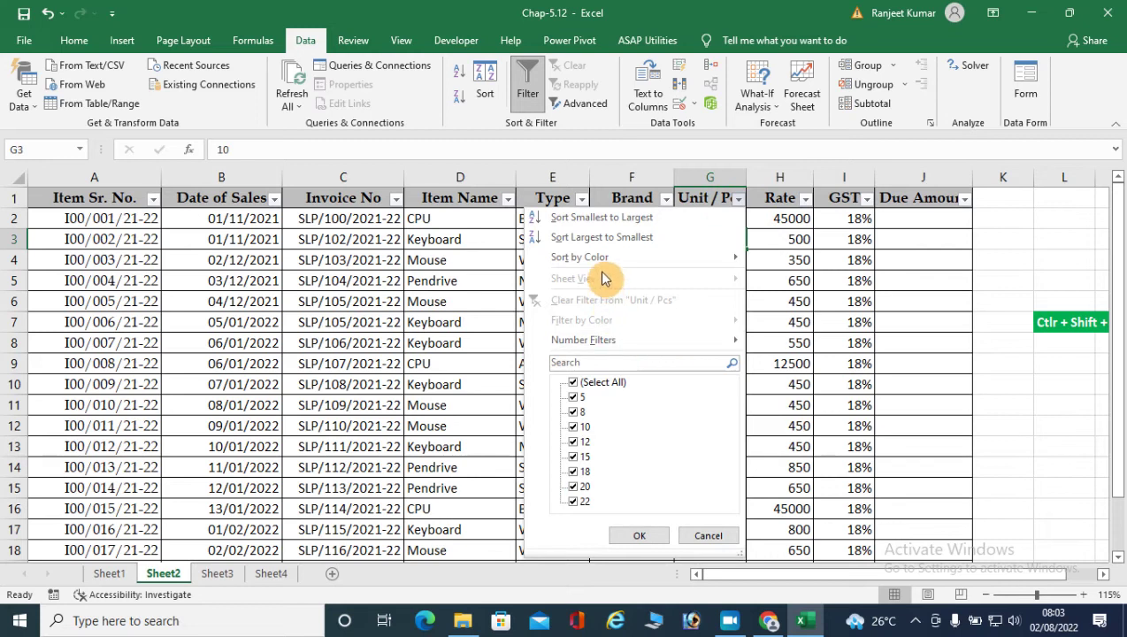
pyautogui.moveTo(570, 264)
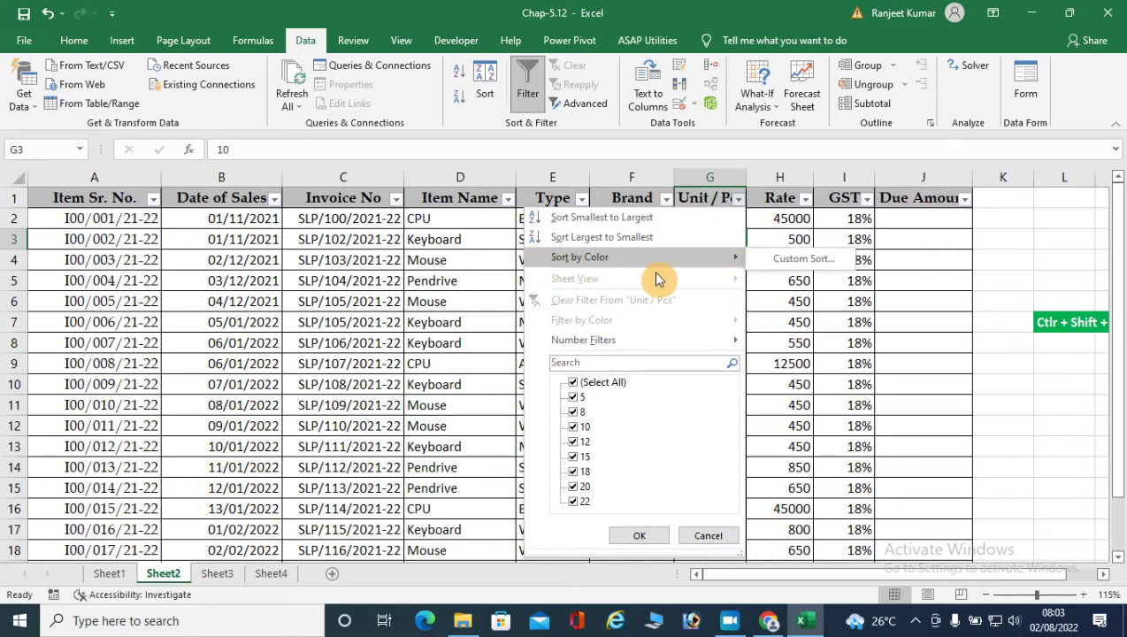
pyautogui.click(827, 321)
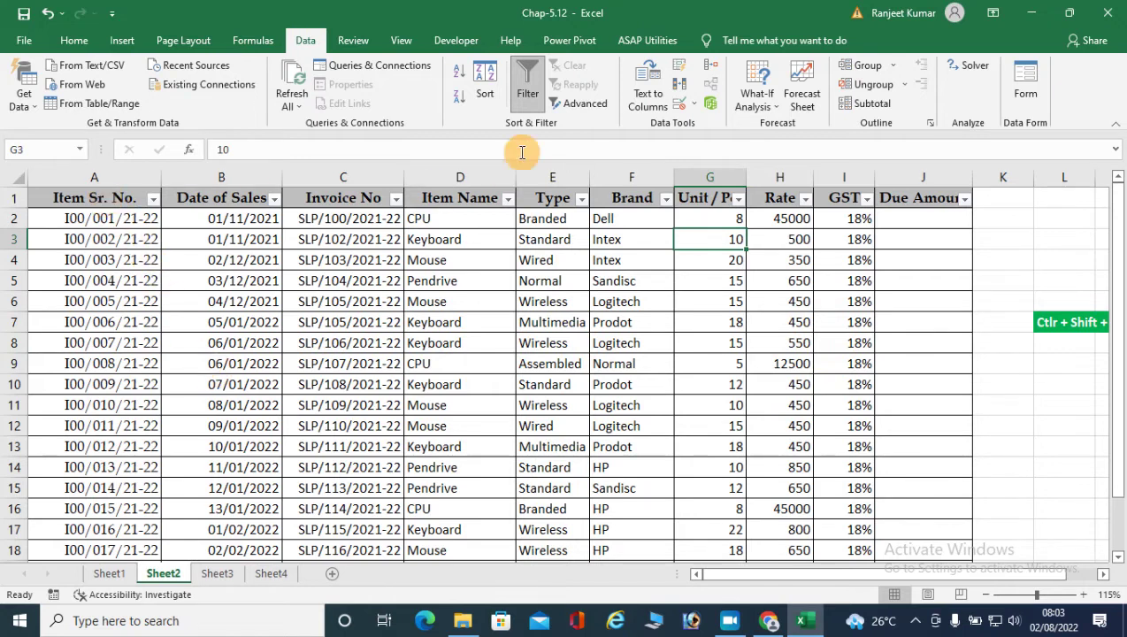
# Turn off AutoFilter on the Sheet2 sales table and copy the whole table, A1:J21
pyautogui.click(527, 85)
pyautogui.moveTo(104, 193); pyautogui.dragTo(913, 510)
pyautogui.hotkey('ctrl', 'c')
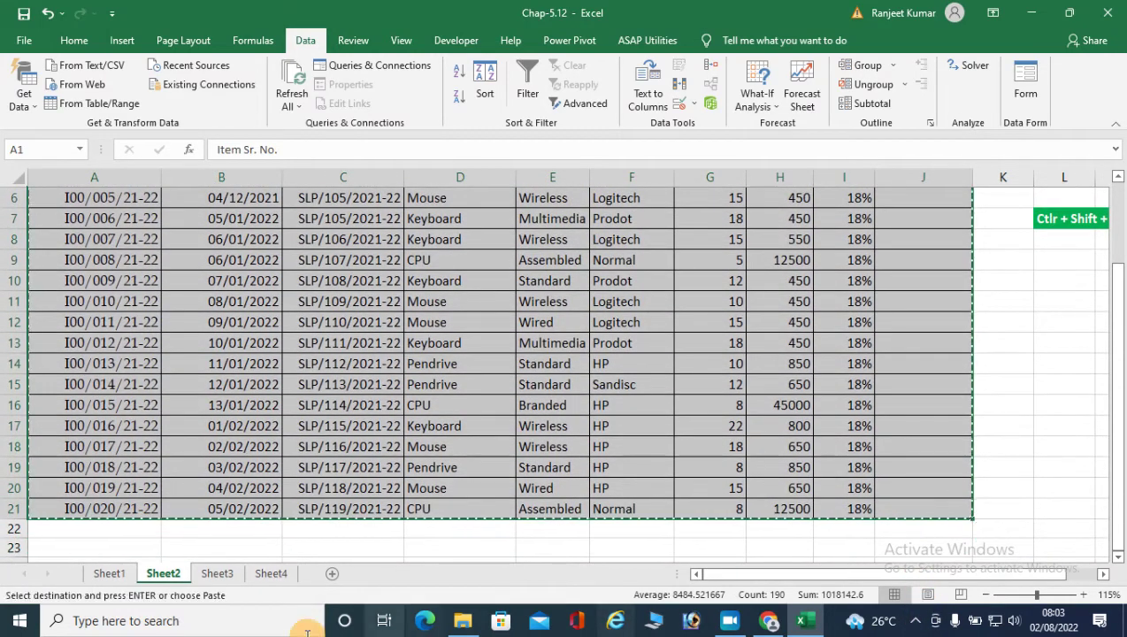
# Add a new worksheet after Sheet4 and copy the full sales table from Sheet2 into it at cell A1
pyautogui.click(333, 573)
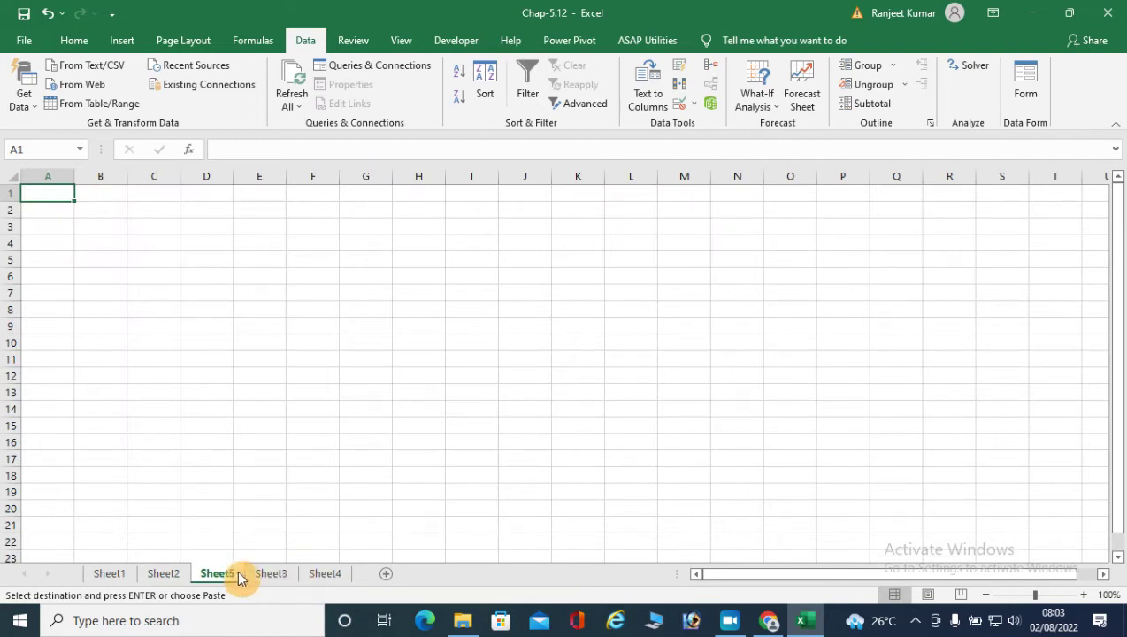
pyautogui.moveTo(239, 573); pyautogui.dragTo(357, 576)
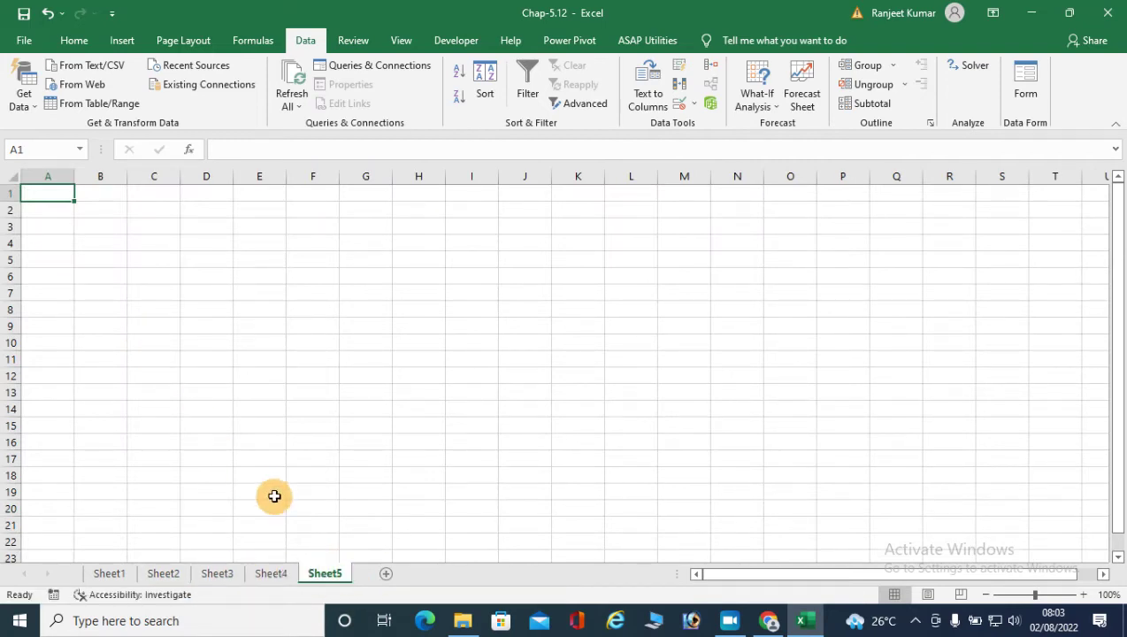
pyautogui.click(159, 574)
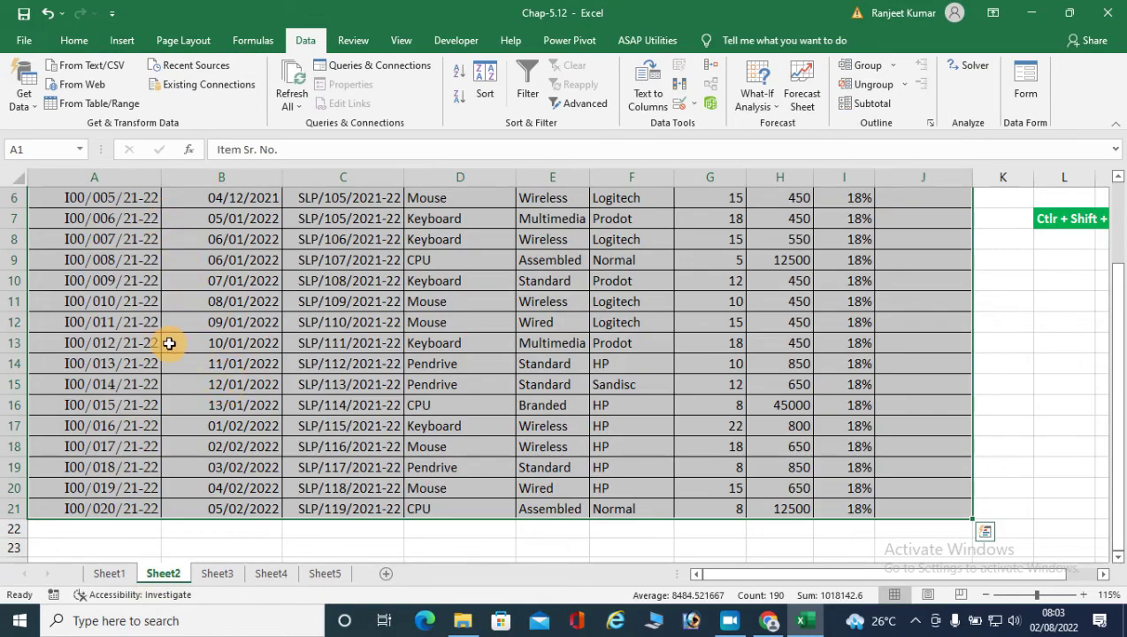
pyautogui.hotkey('ctrl', 'c')
pyautogui.click(325, 573)
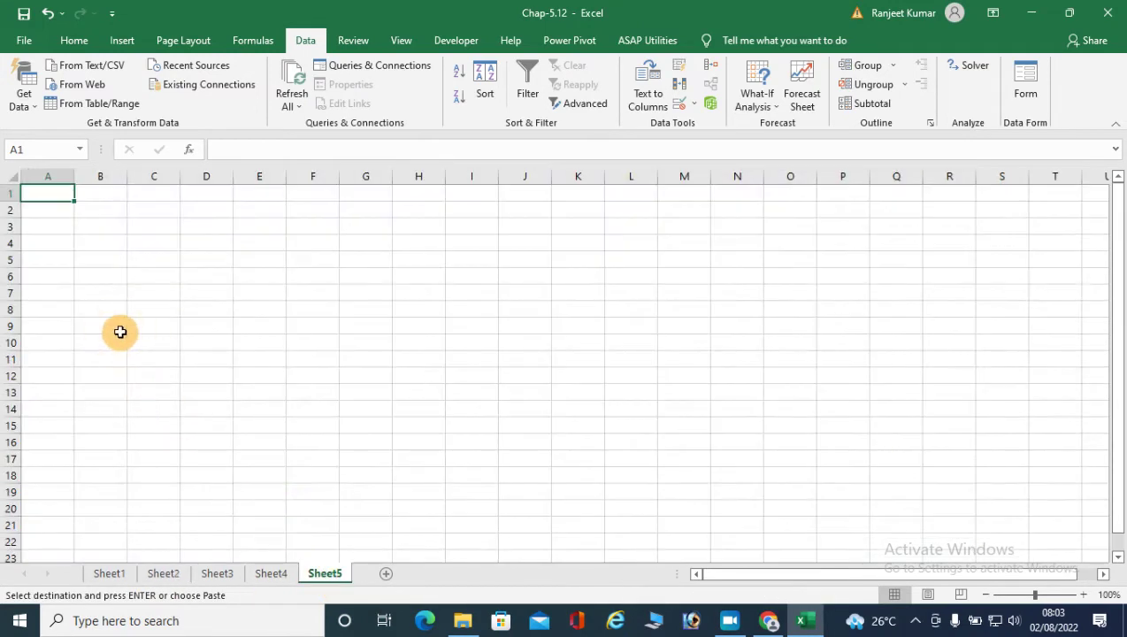
pyautogui.hotkey('ctrl', 'v')
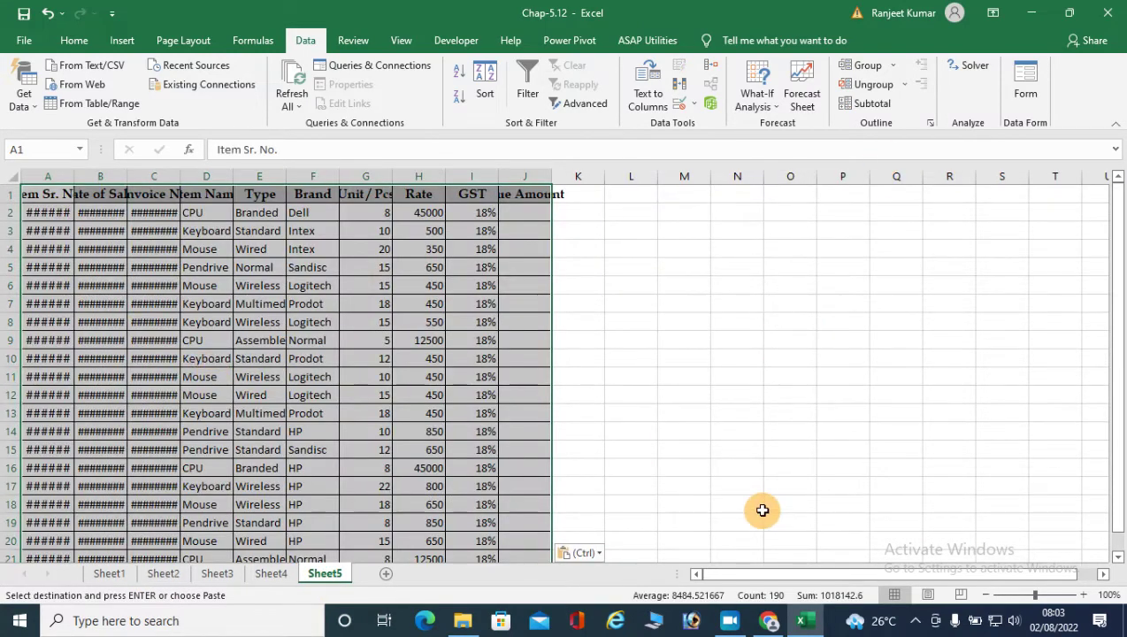
# AutoFit the column widths of the pasted table, including the Invoice No column again at the enlarged zoom
pyautogui.hotkey('alt', 'h')
pyautogui.press('o')
pyautogui.press('i')
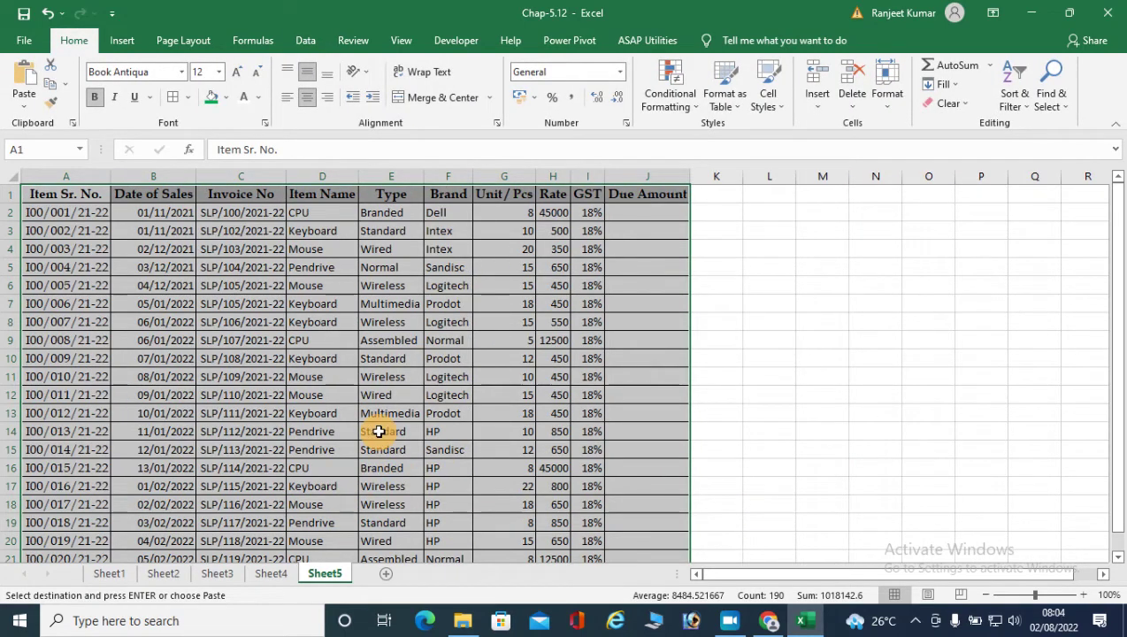
pyautogui.scroll(2, 379, 431)
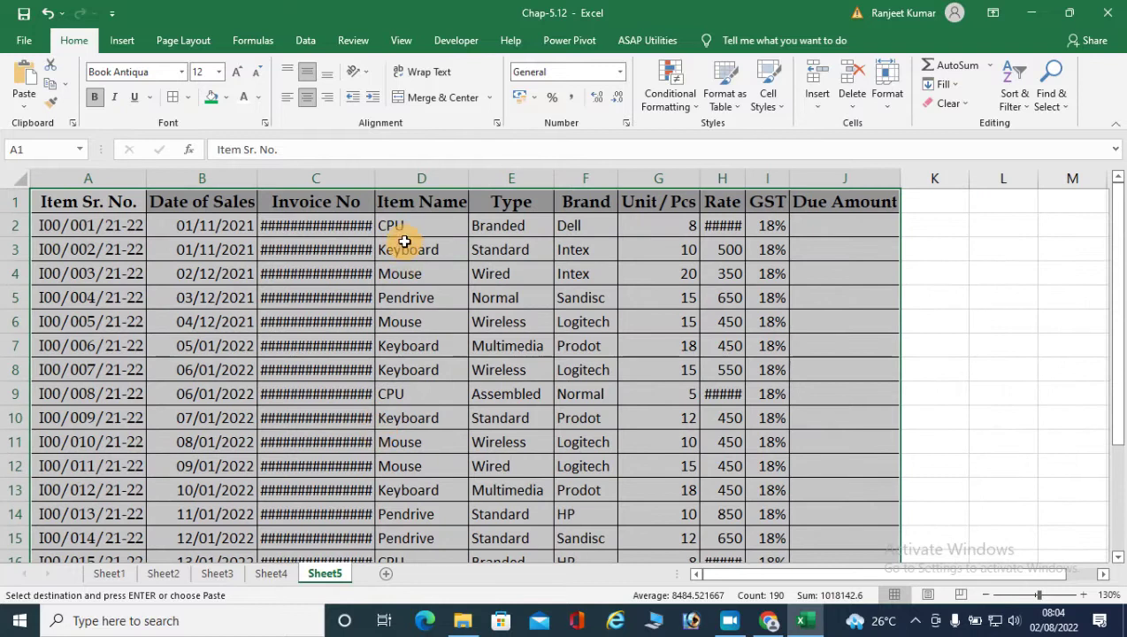
pyautogui.doubleClick(378, 175)
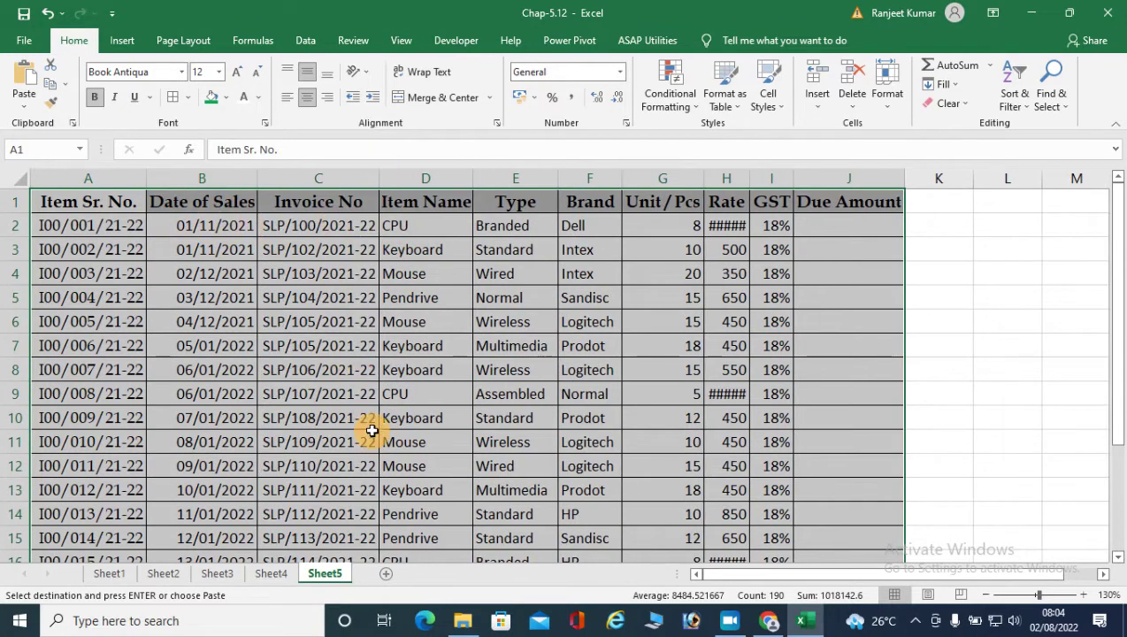
# Fill rows 4 to 7 of the copied table with the standard Light Green color
pyautogui.click(231, 351)
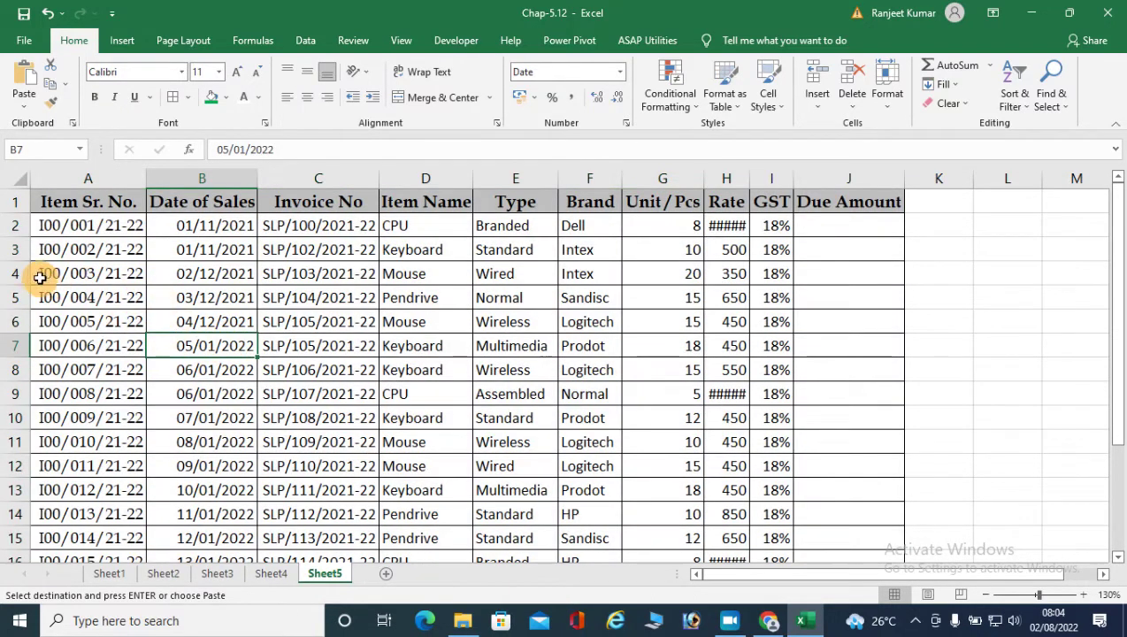
pyautogui.moveTo(17, 273); pyautogui.dragTo(23, 335)
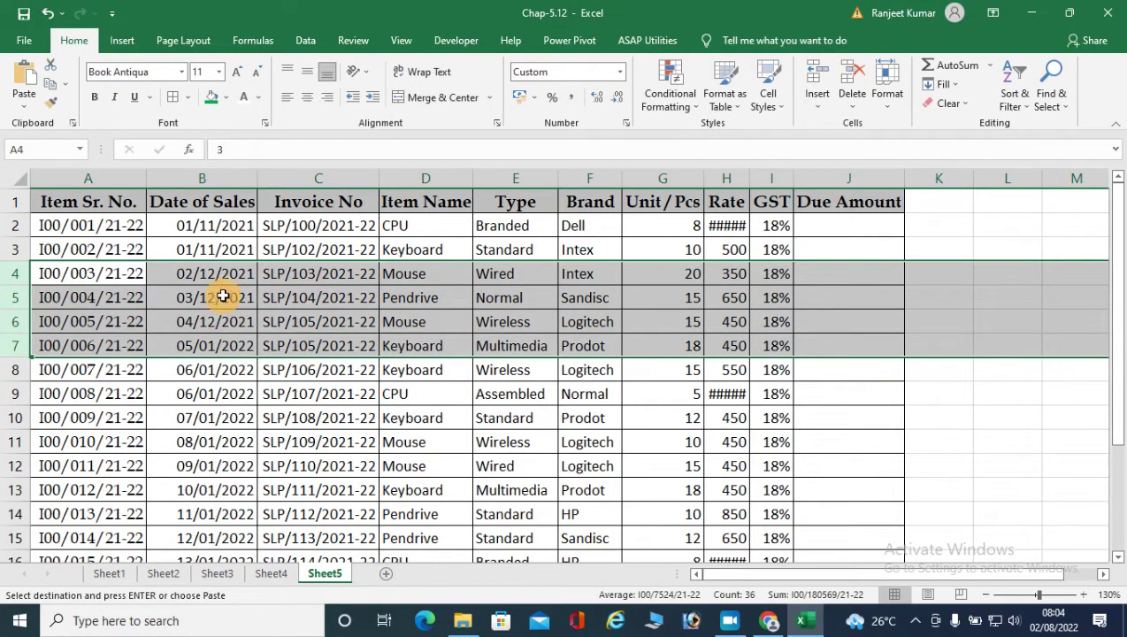
pyautogui.click(225, 98)
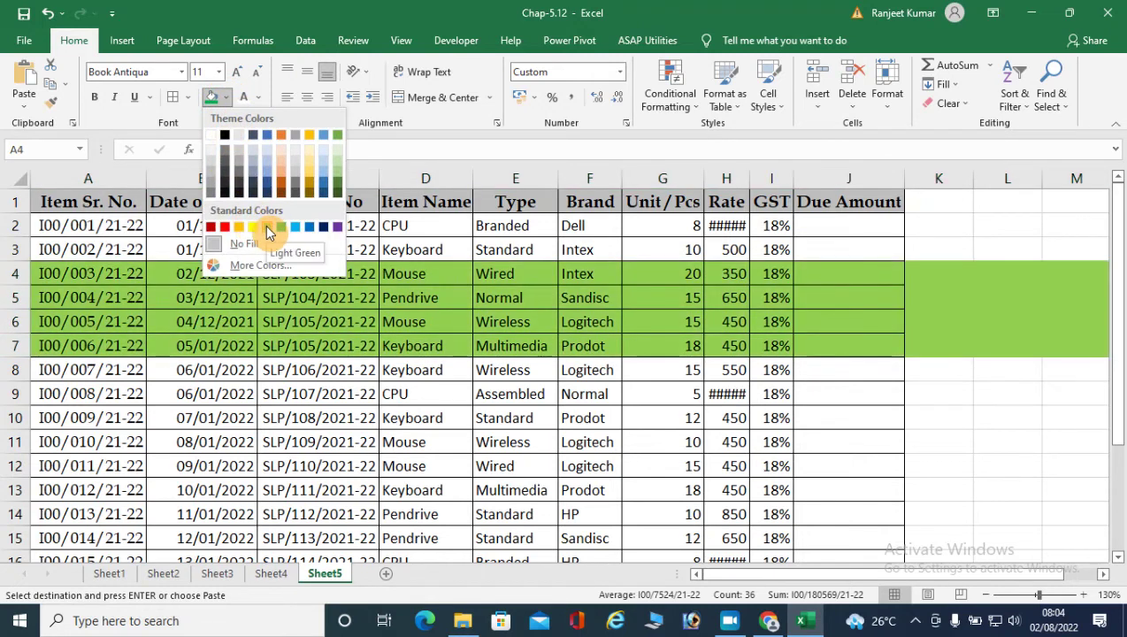
pyautogui.click(267, 228)
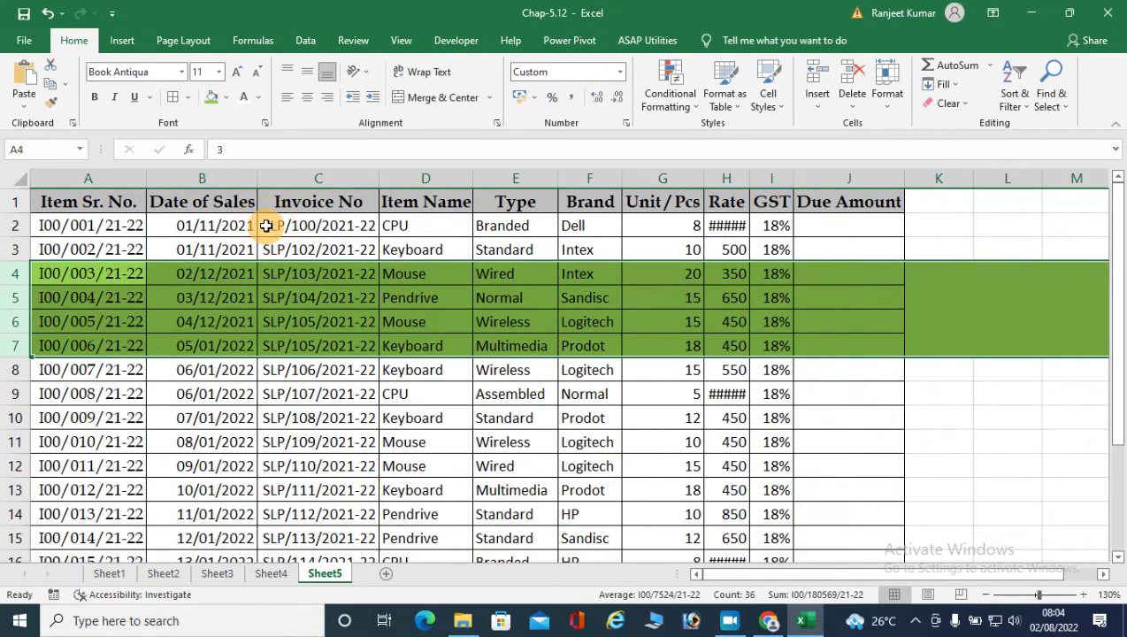
# Undo the fill on rows 4 to 7 and fill only cells A4:J6 with Light Green
pyautogui.hotkey('ctrl', 'z')
pyautogui.hotkey('ctrl', 'c')
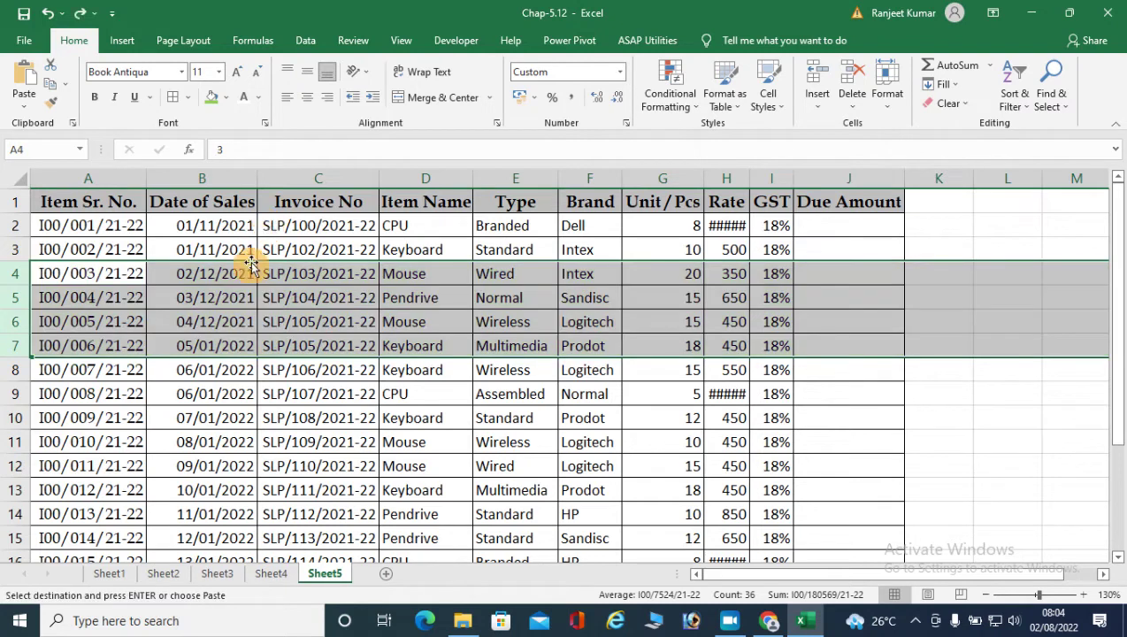
pyautogui.moveTo(100, 286); pyautogui.dragTo(816, 327)
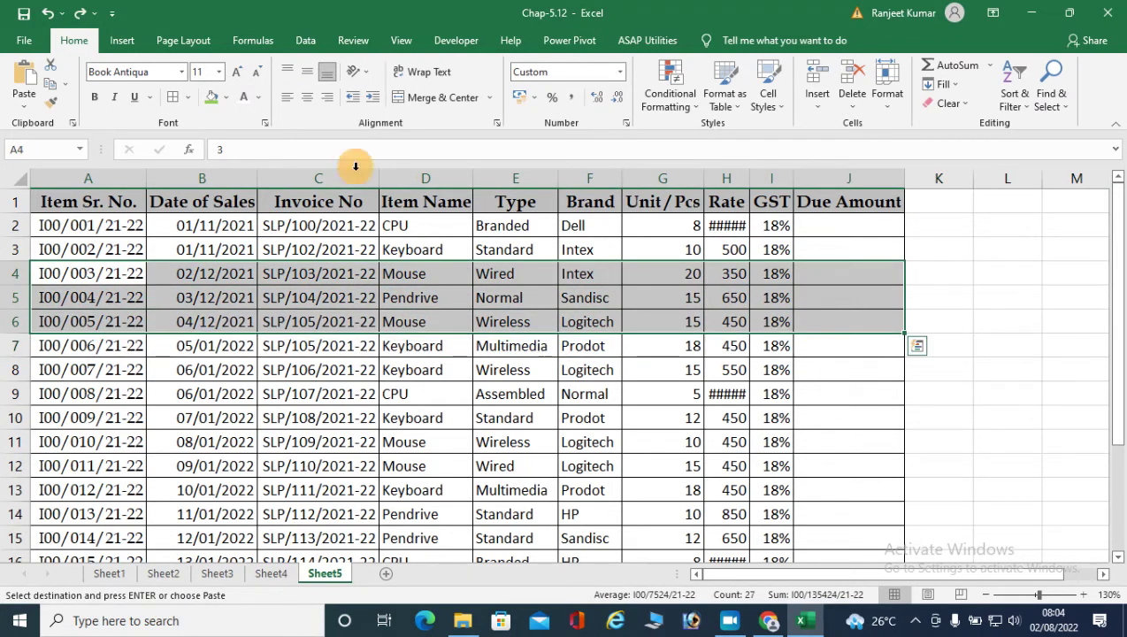
pyautogui.click(212, 98)
# Fill cells A10:J12 with the standard Orange color
pyautogui.moveTo(49, 416); pyautogui.dragTo(832, 478)
pyautogui.click(225, 97)
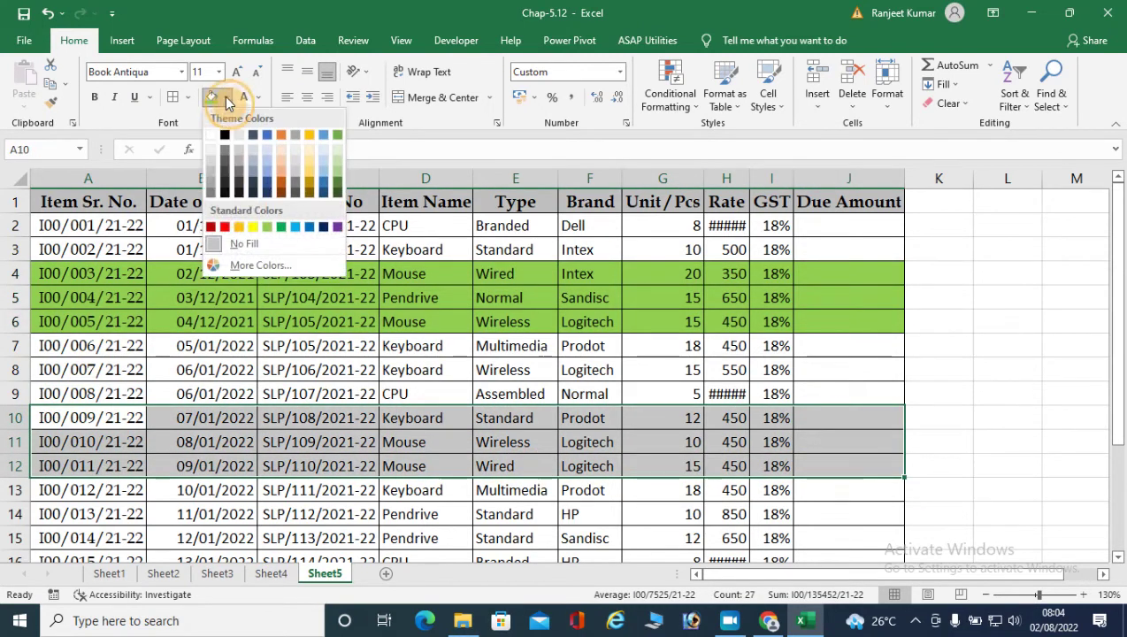
pyautogui.click(239, 231)
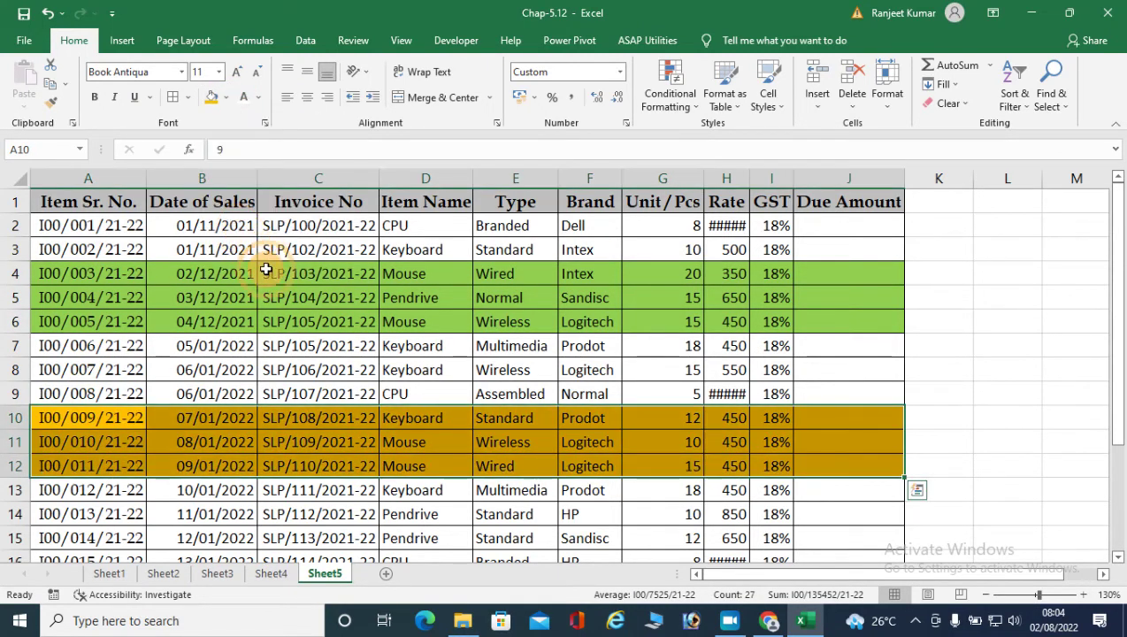
# Fill cells A15:J17 with a light blue theme color
pyautogui.scroll(-3, 294, 327)
pyautogui.moveTo(50, 290); pyautogui.dragTo(849, 350)
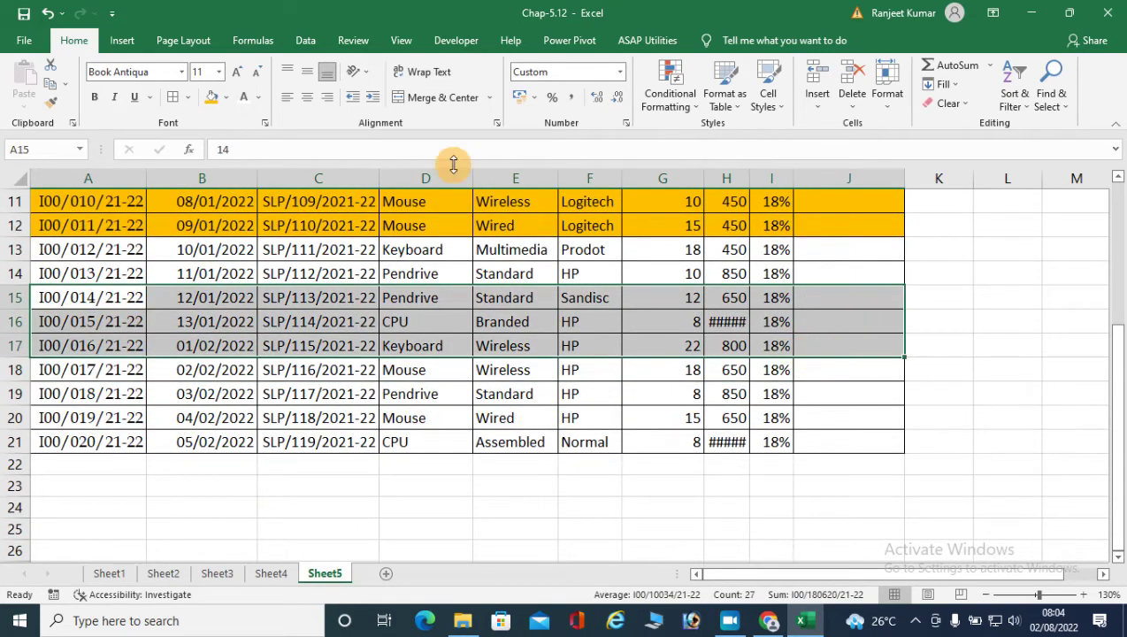
pyautogui.click(226, 97)
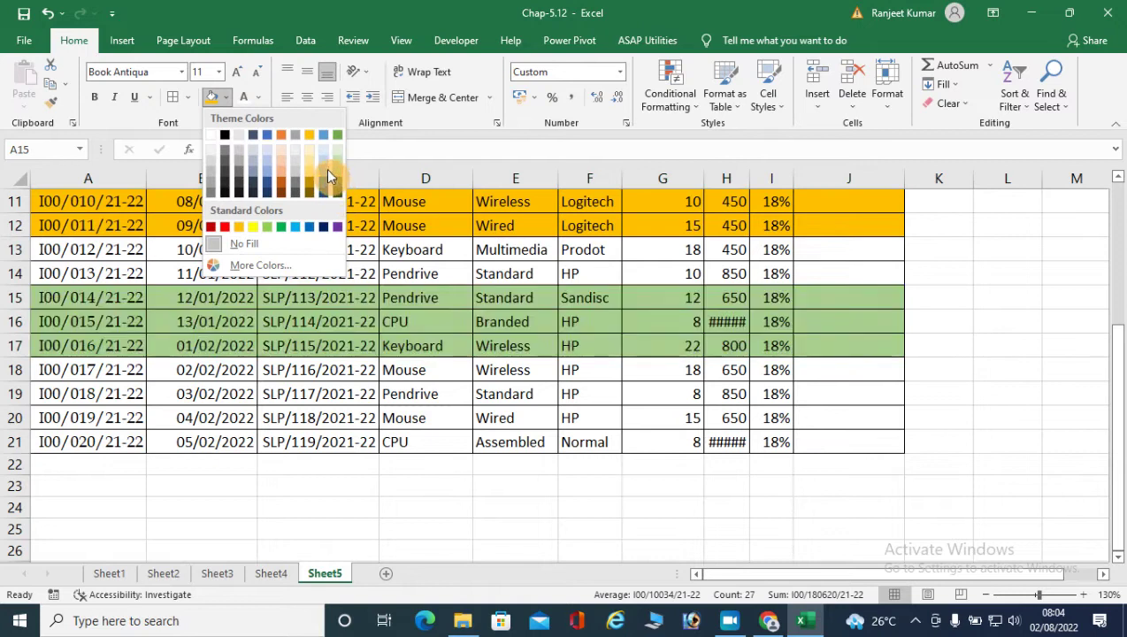
pyautogui.click(322, 161)
# Fill cells A19:J20 with the standard Yellow color
pyautogui.moveTo(80, 402); pyautogui.dragTo(820, 414)
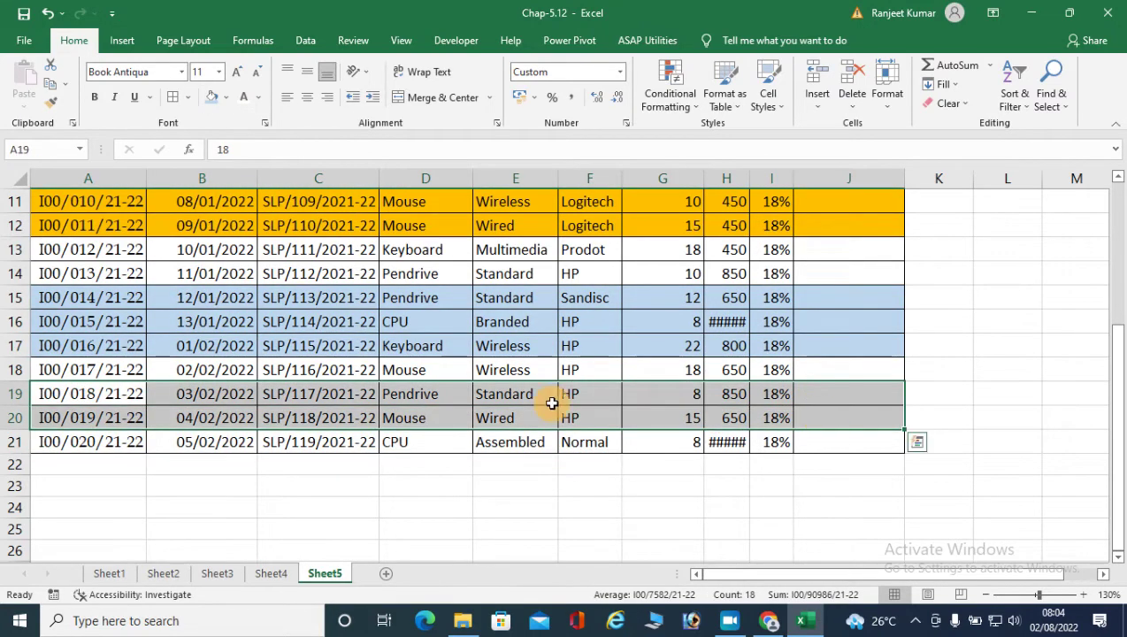
pyautogui.click(225, 98)
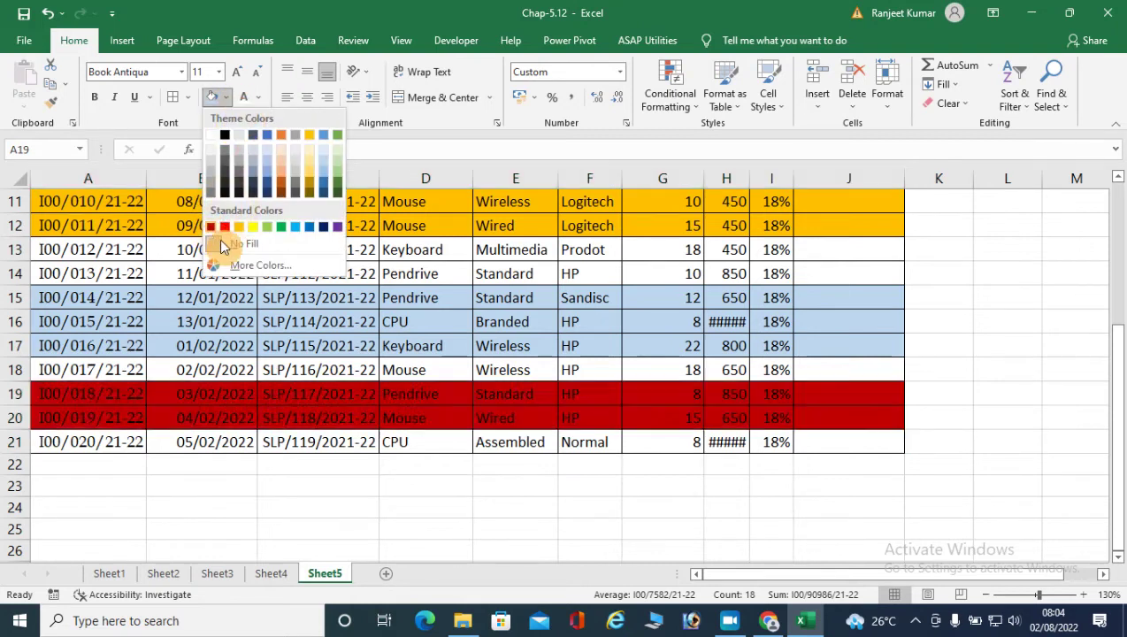
pyautogui.click(253, 226)
# AutoFit the Rate column's width and turn on AutoFilter for the table's header row
pyautogui.scroll(1, 246, 407)
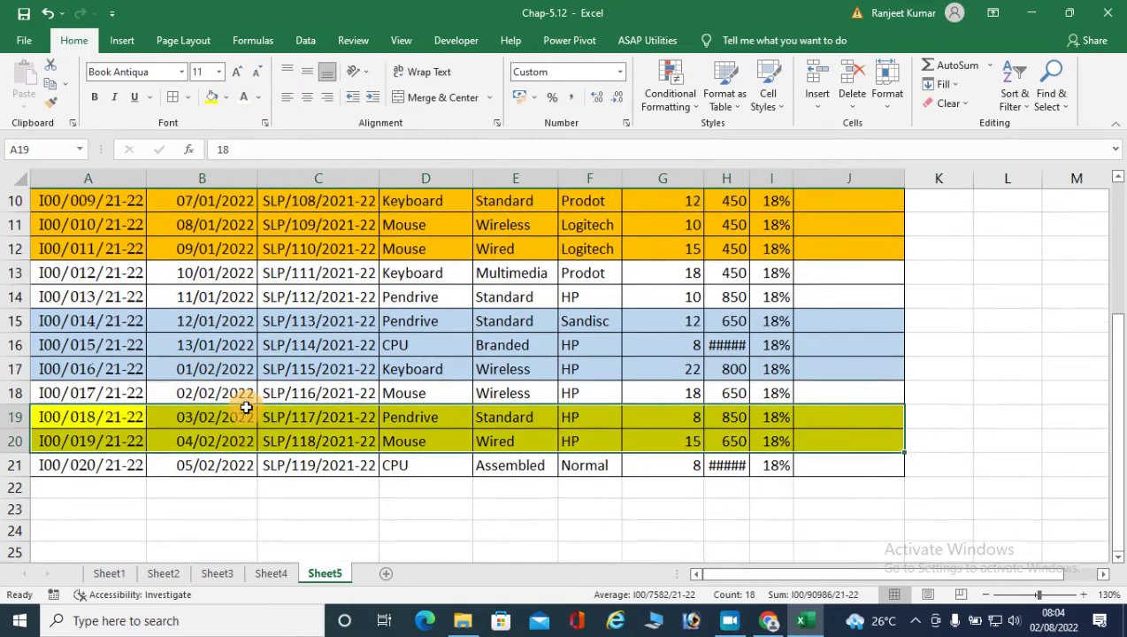
pyautogui.scroll(3, 246, 407)
pyautogui.doubleClick(749, 172)
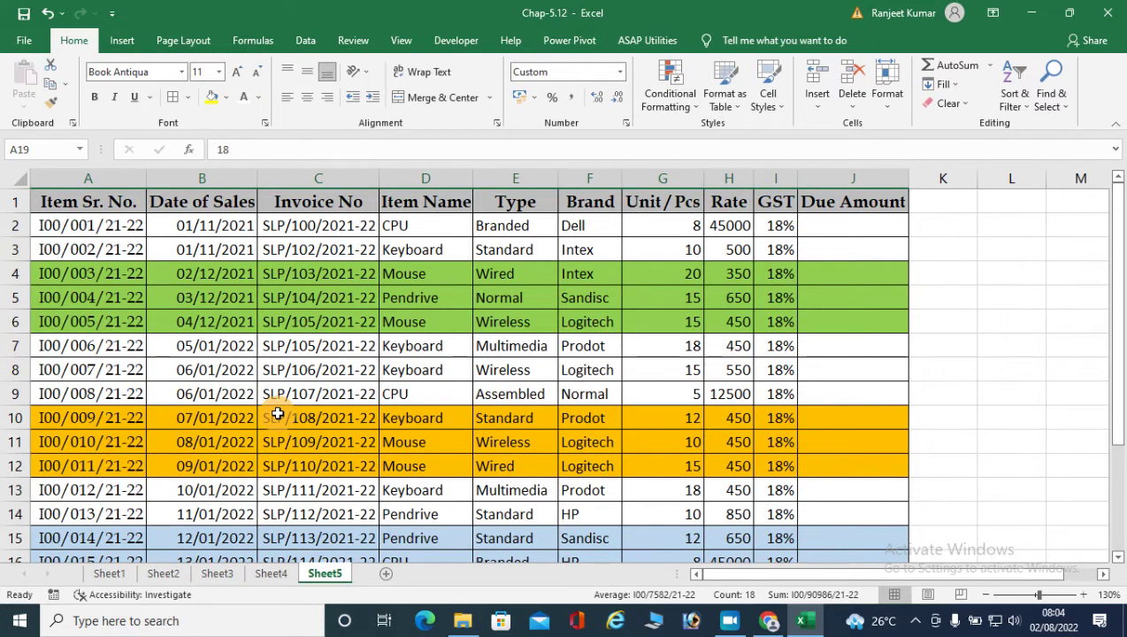
pyautogui.click(101, 205)
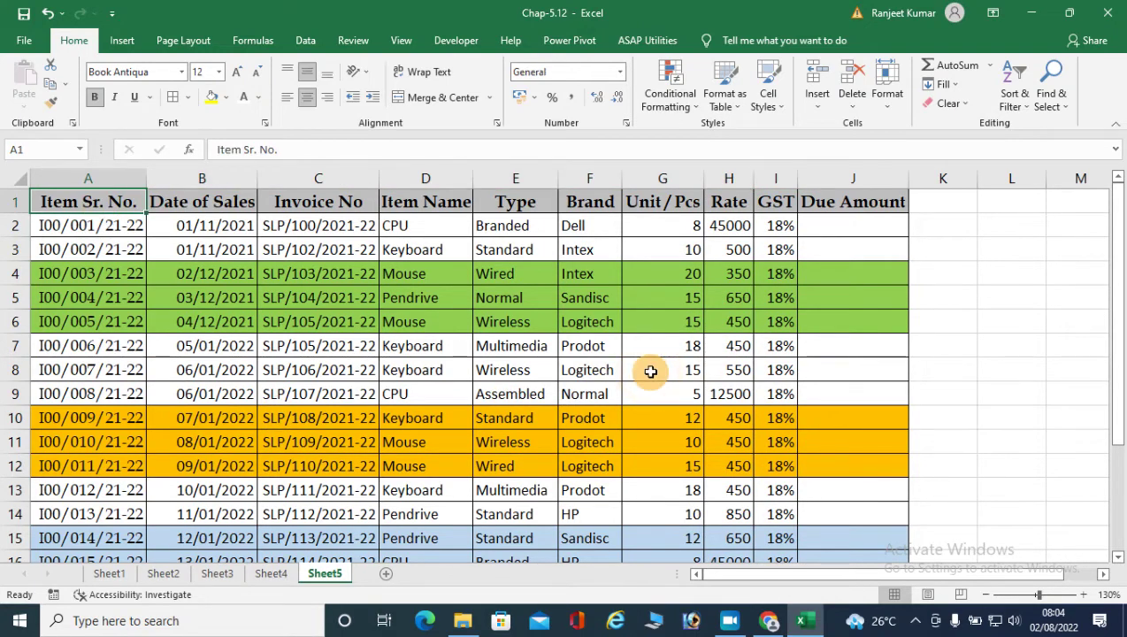
pyautogui.hotkey('ctrl', 'shift', 'l')
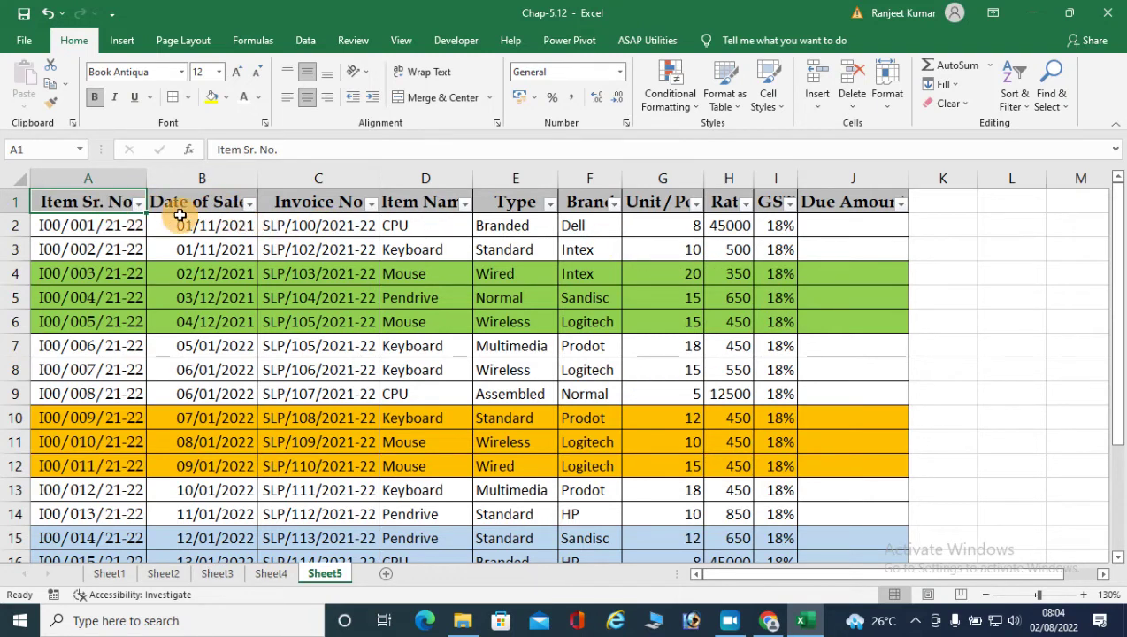
# Filter the Date of Sales column to show only 2022 by excluding 2021
pyautogui.click(251, 204)
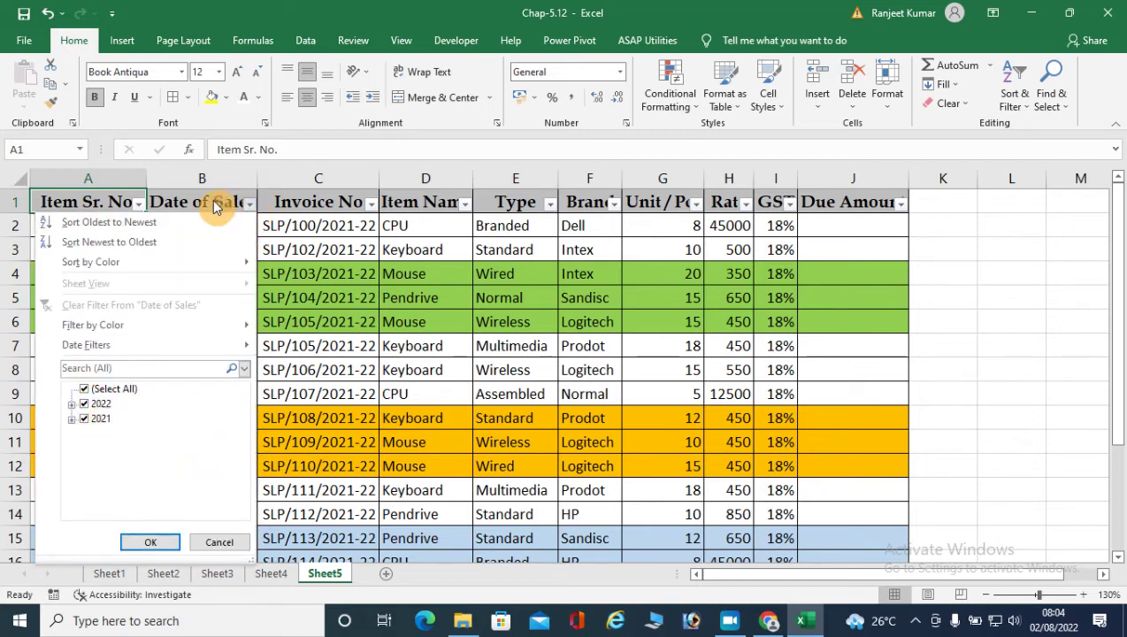
pyautogui.click(247, 208)
pyautogui.click(249, 206)
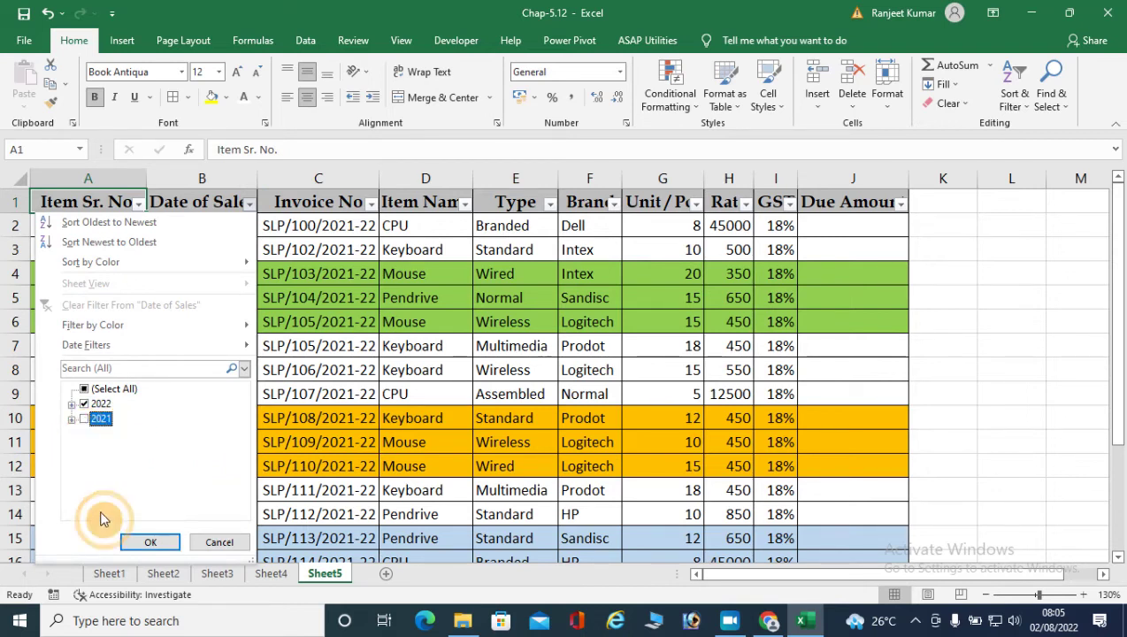
pyautogui.click(84, 419)
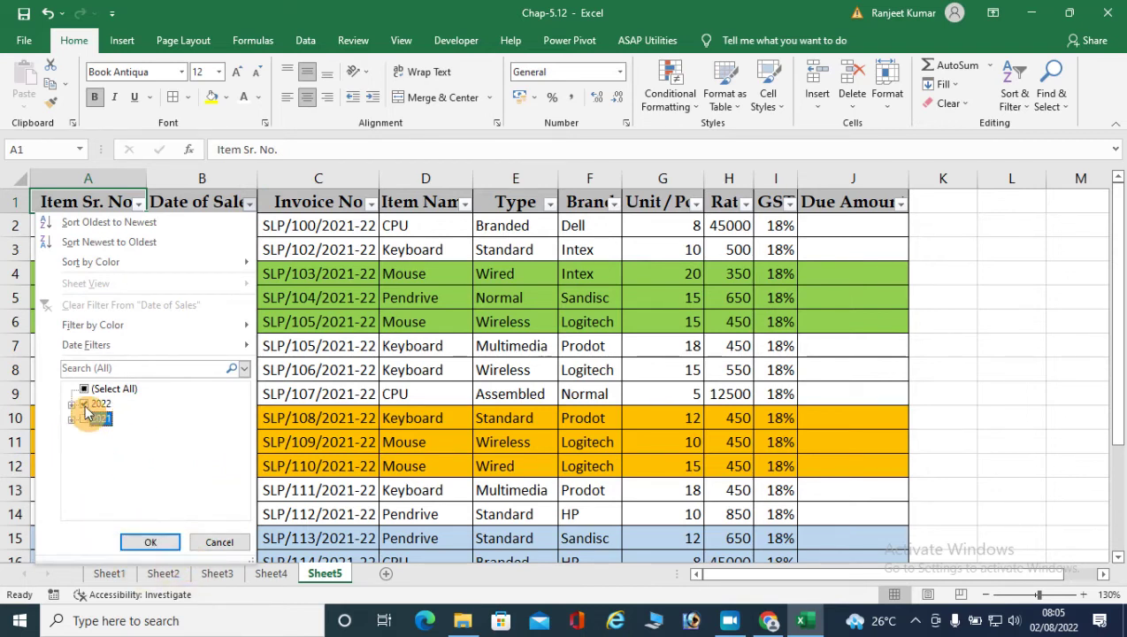
pyautogui.click(146, 538)
pyautogui.scroll(-3, 241, 403)
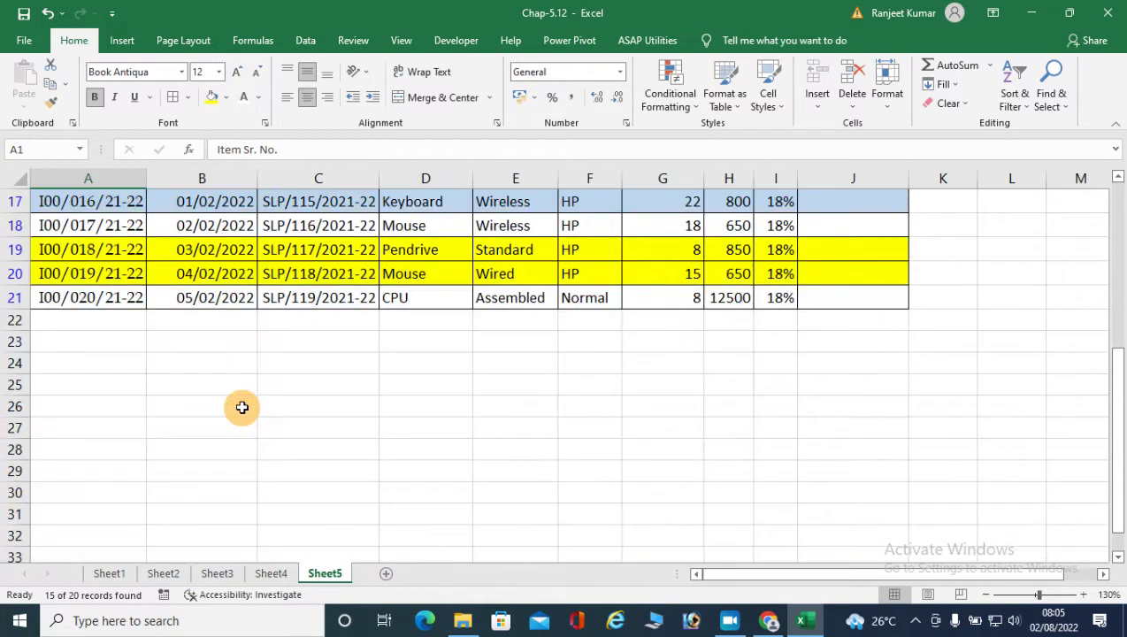
# Switch the Date of Sales filter to 2021 only and clear that column's filter after viewing the rows
pyautogui.scroll(3, 241, 403)
pyautogui.click(250, 204)
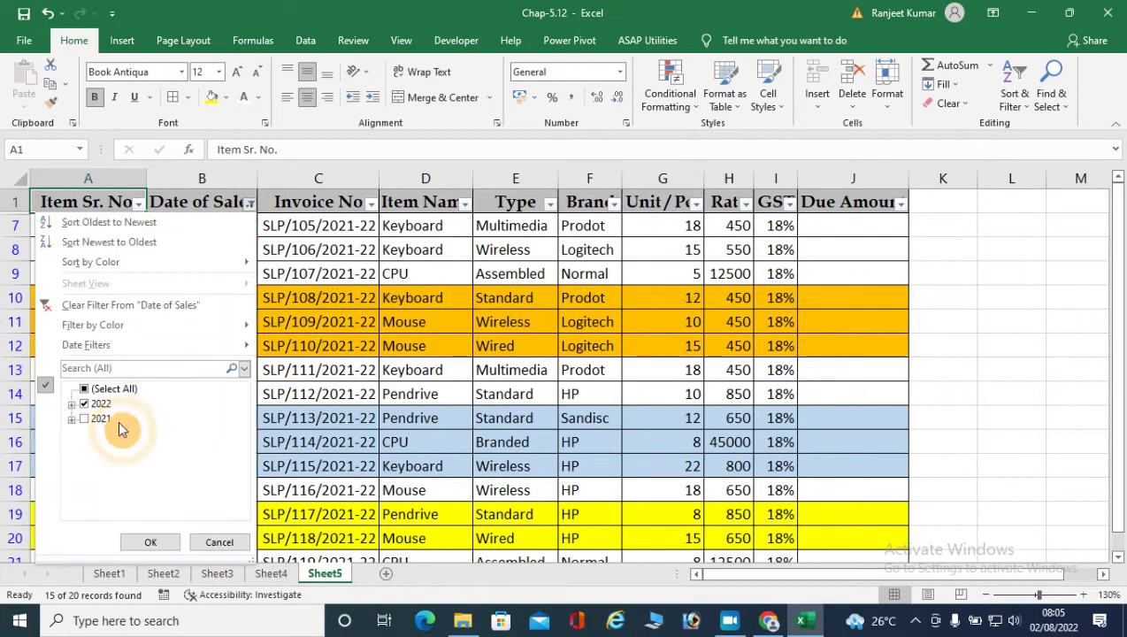
pyautogui.click(84, 403)
pyautogui.click(84, 418)
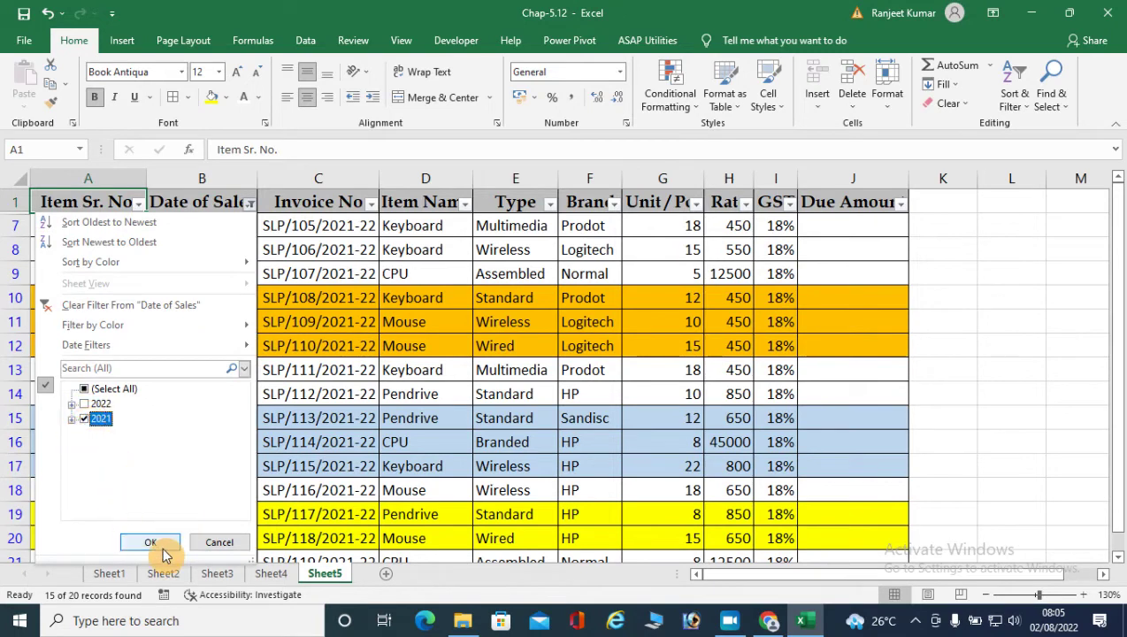
pyautogui.click(154, 540)
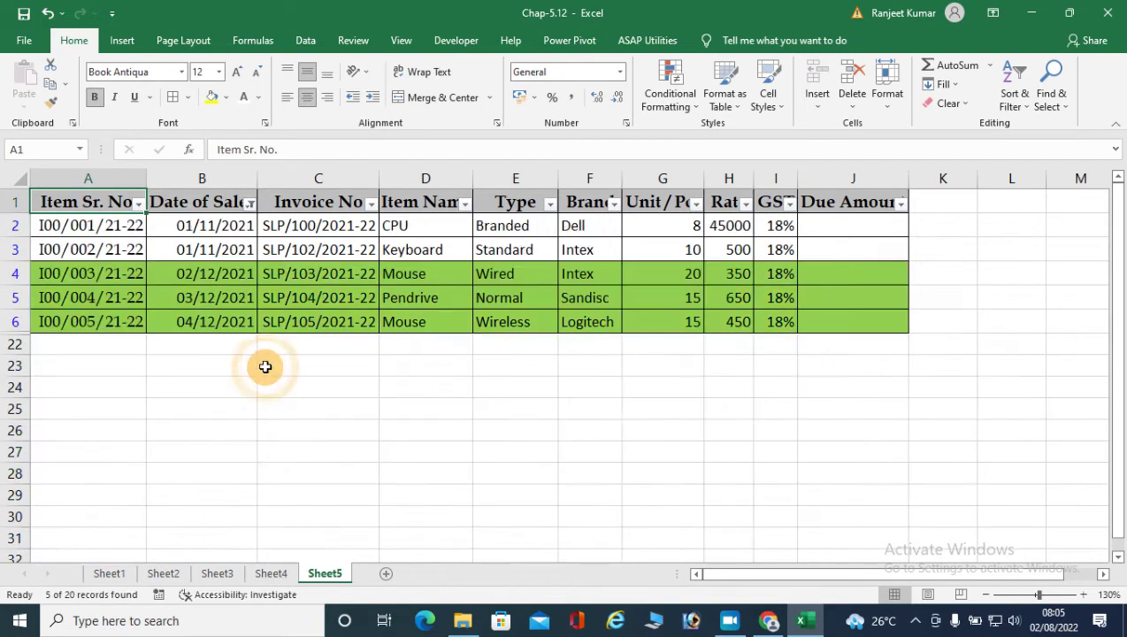
pyautogui.click(250, 207)
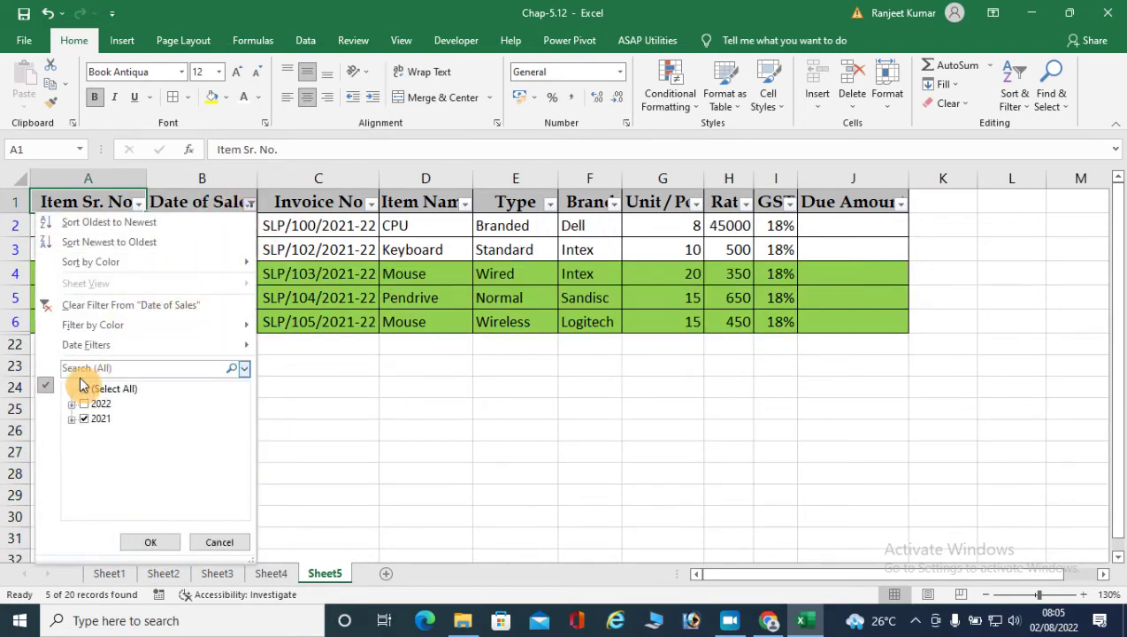
pyautogui.click(89, 297)
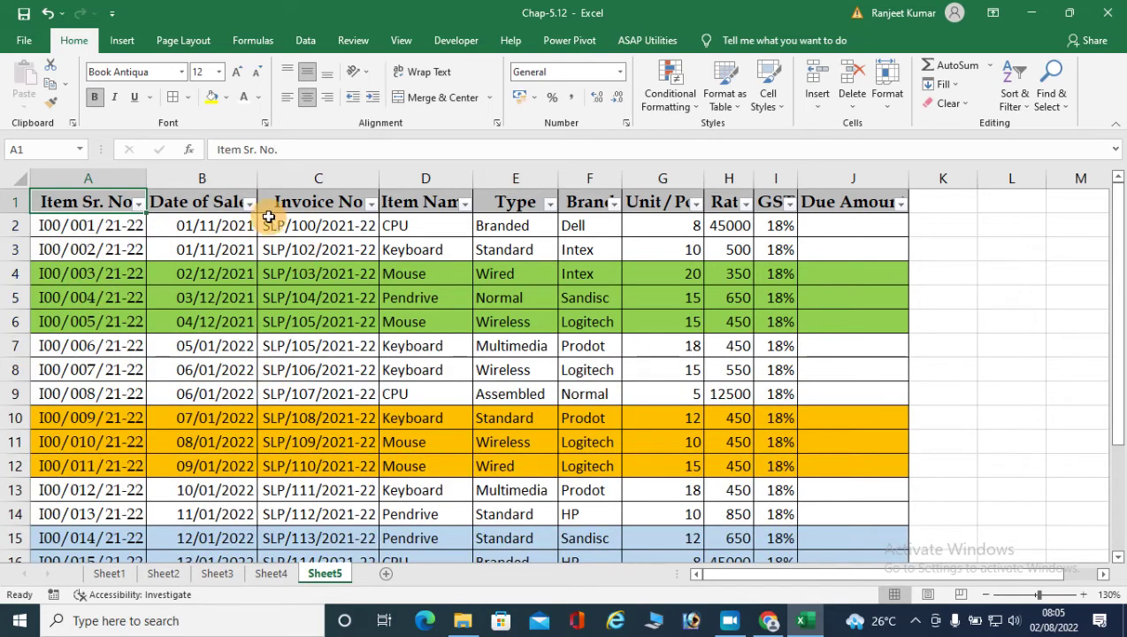
# Check the color filter choices for Date of Sales and filter the Item Name column by the orange cell color
pyautogui.click(251, 206)
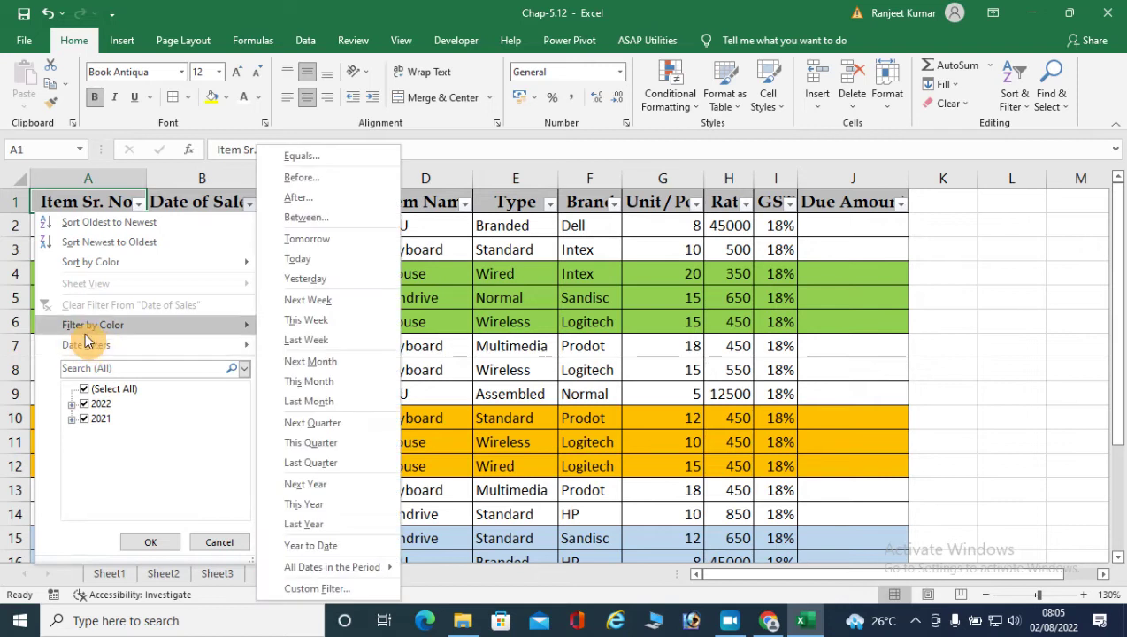
pyautogui.moveTo(107, 334)
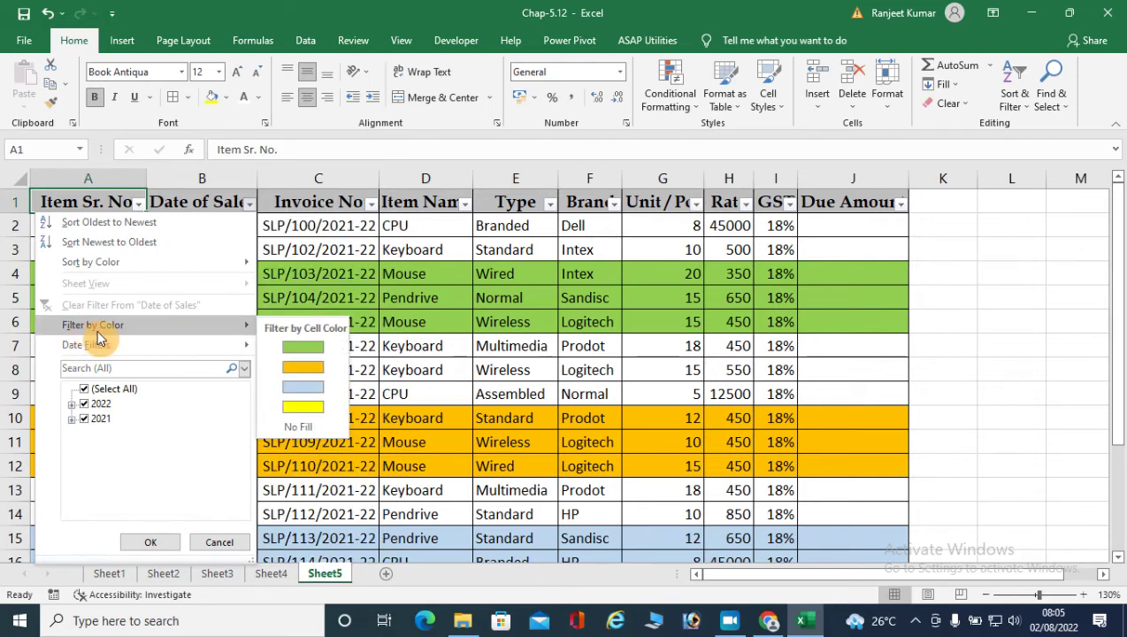
pyautogui.click(465, 203)
pyautogui.click(465, 204)
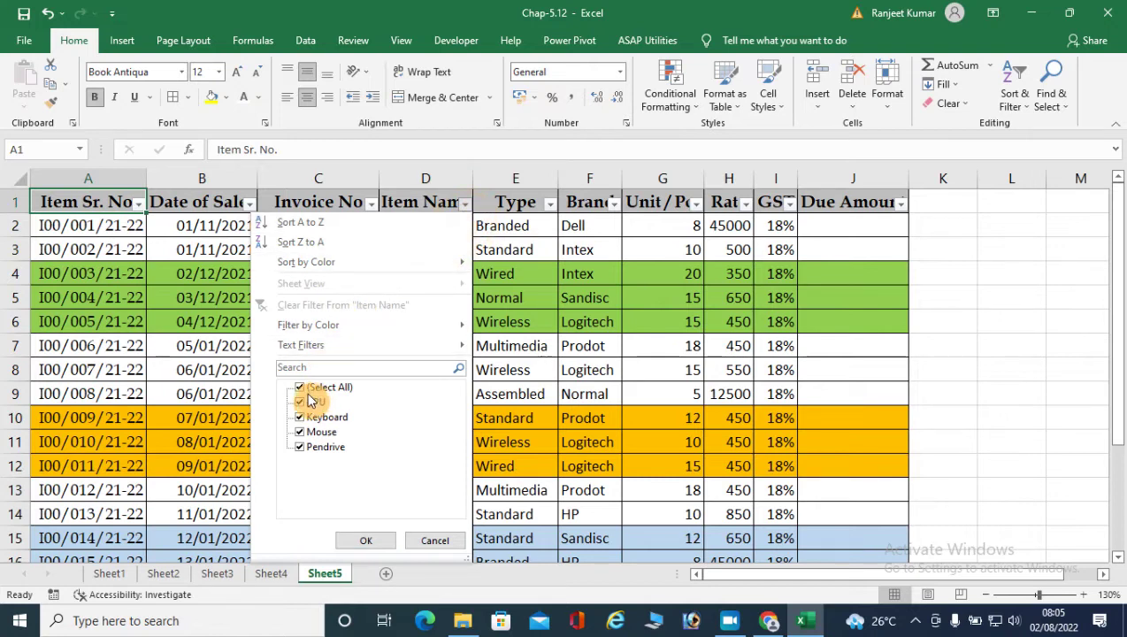
pyautogui.moveTo(352, 335)
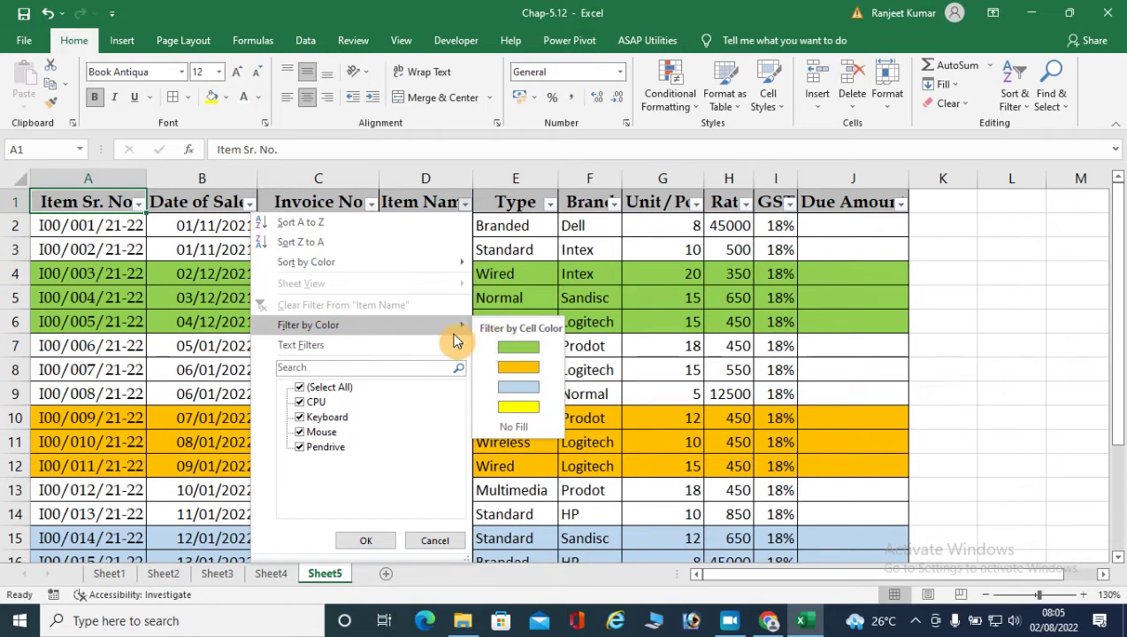
pyautogui.click(519, 368)
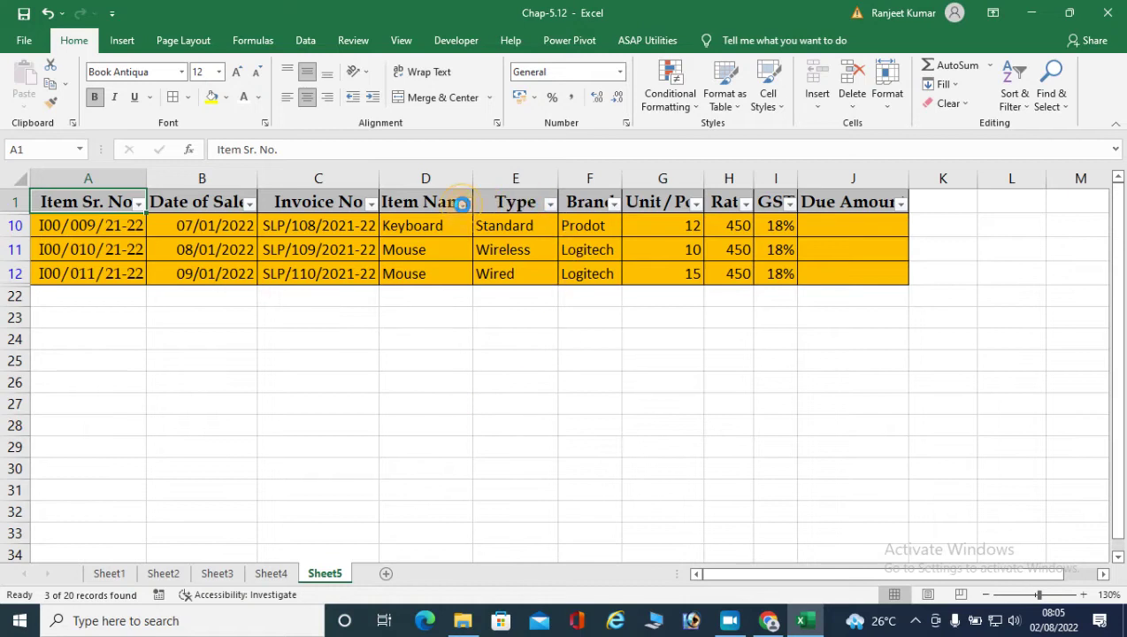
# Change the Item Name cell color filter to green and after that to light blue
pyautogui.click(461, 203)
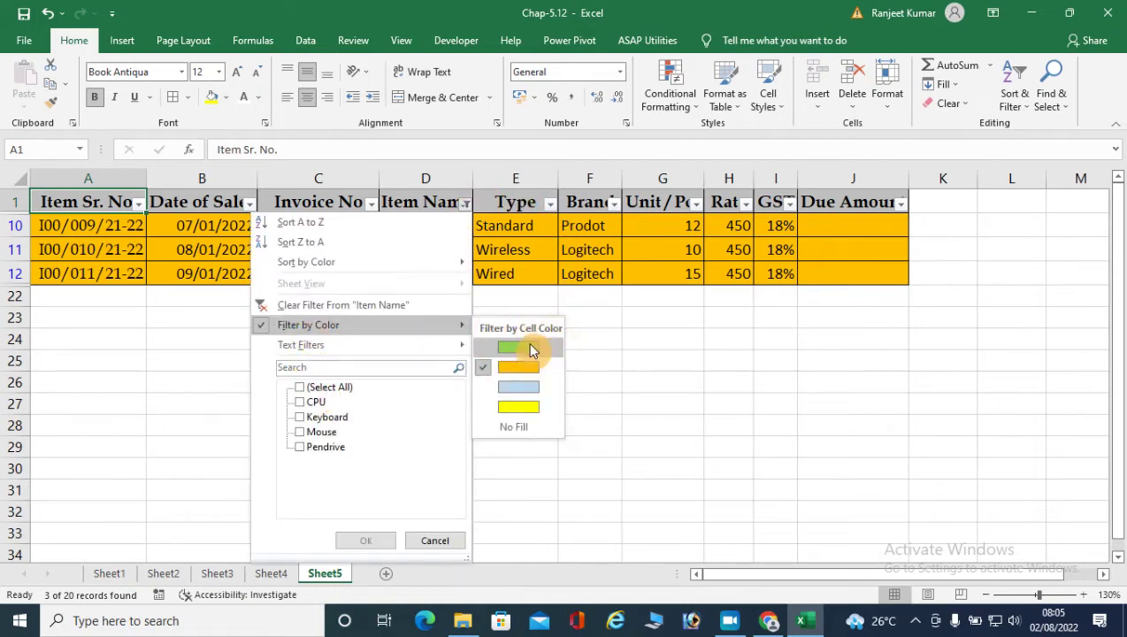
pyautogui.click(530, 349)
pyautogui.click(464, 204)
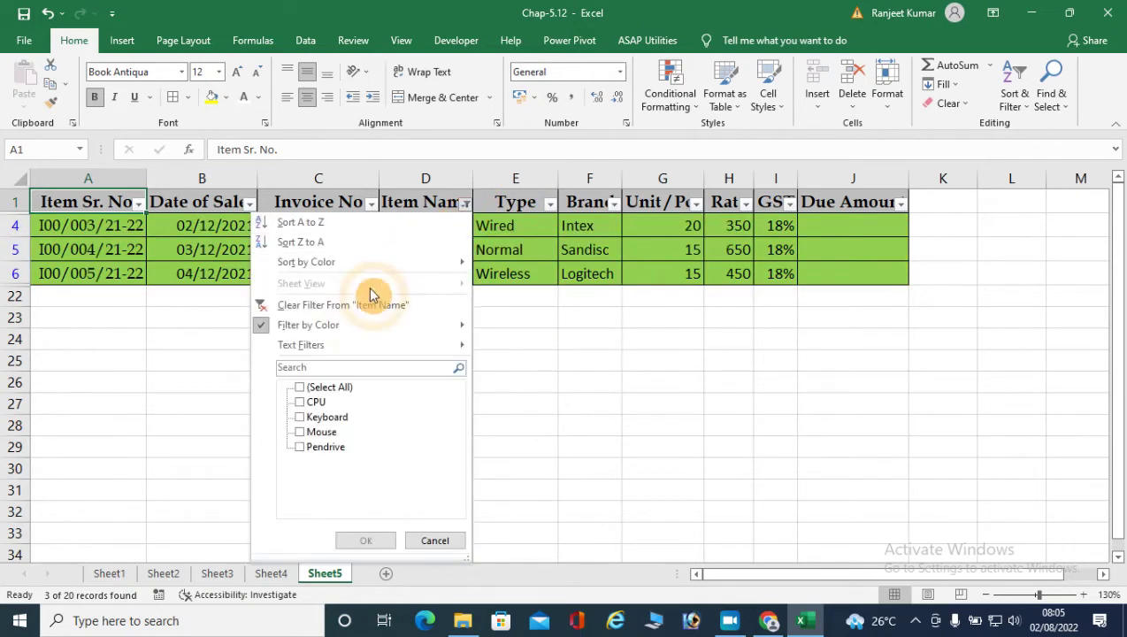
pyautogui.moveTo(345, 327)
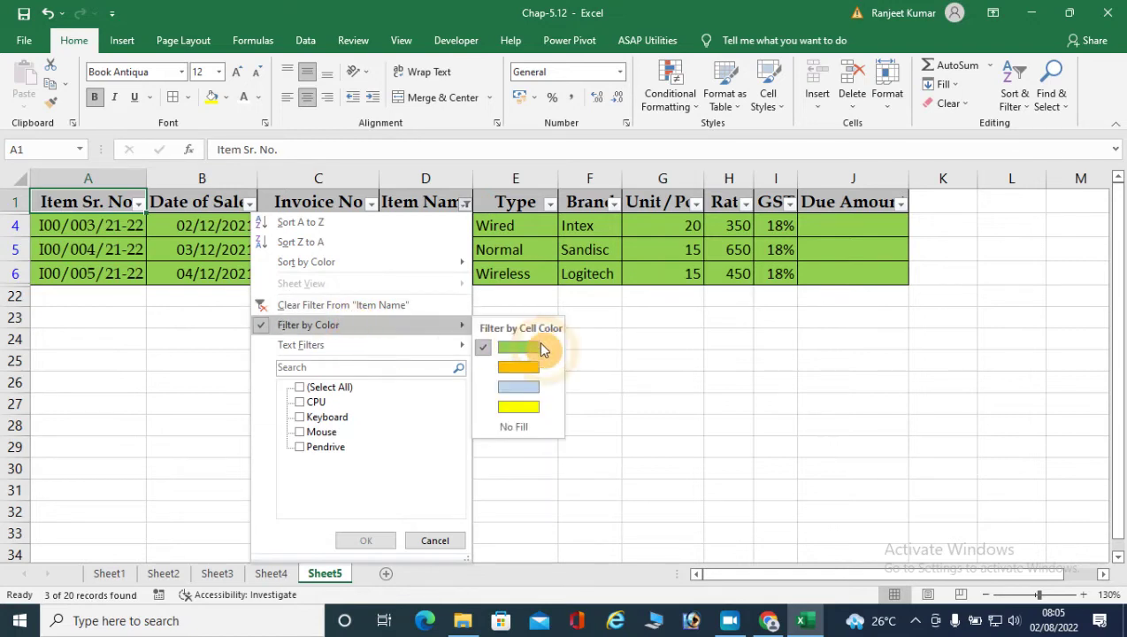
pyautogui.click(528, 397)
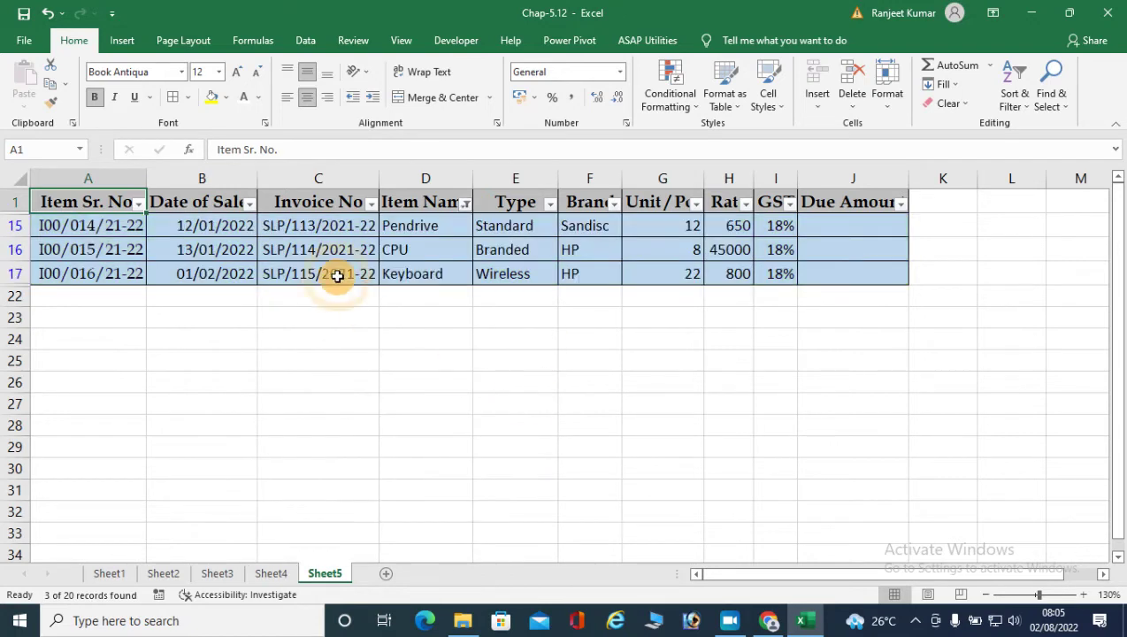
# Filter the Item Name column by the yellow cell color and clear the Item Name filter
pyautogui.click(460, 209)
pyautogui.moveTo(410, 325)
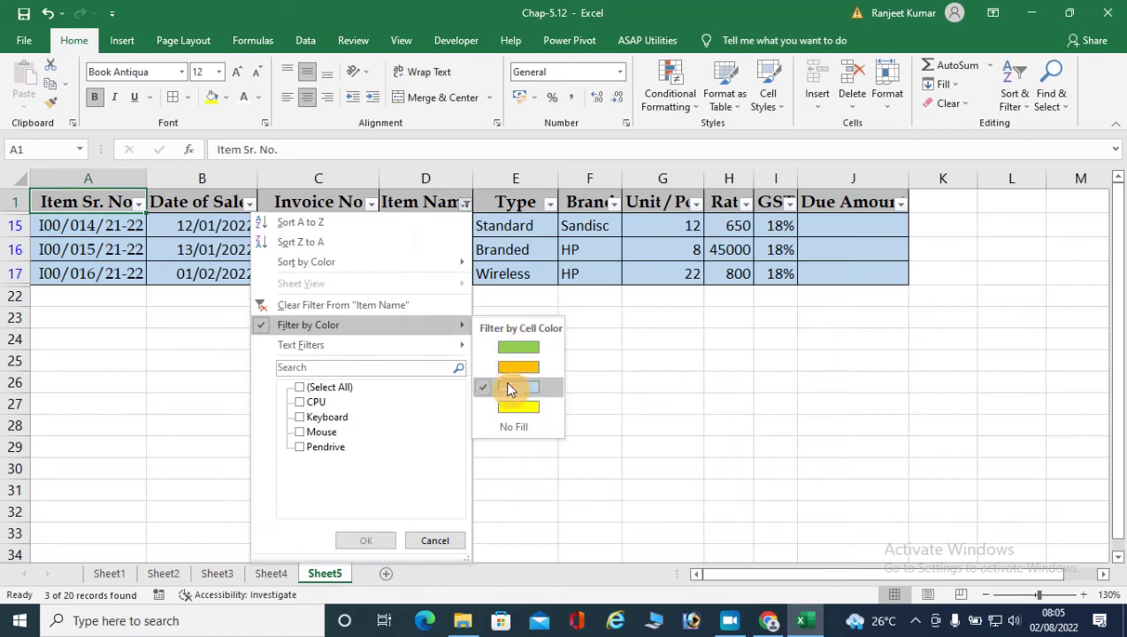
pyautogui.click(516, 407)
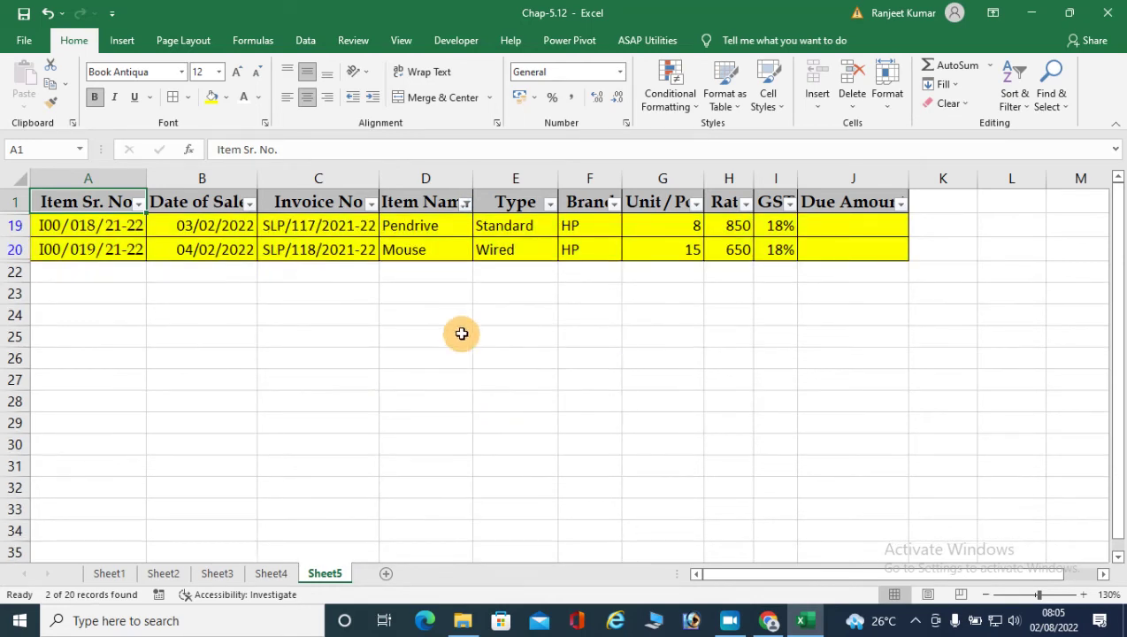
pyautogui.click(473, 205)
pyautogui.click(465, 204)
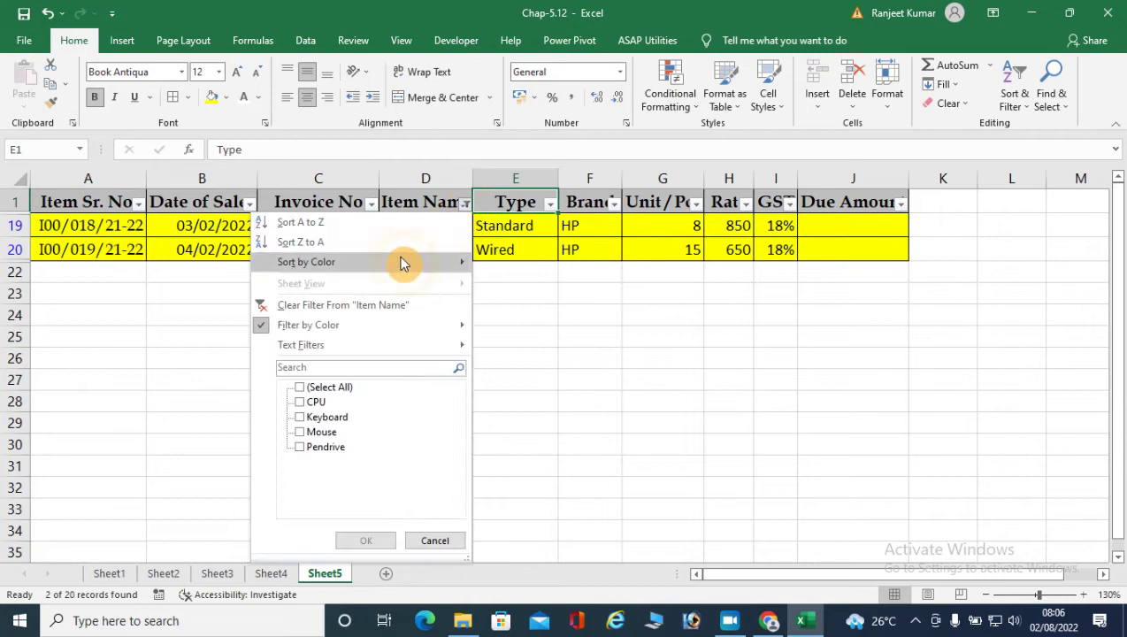
pyautogui.click(334, 306)
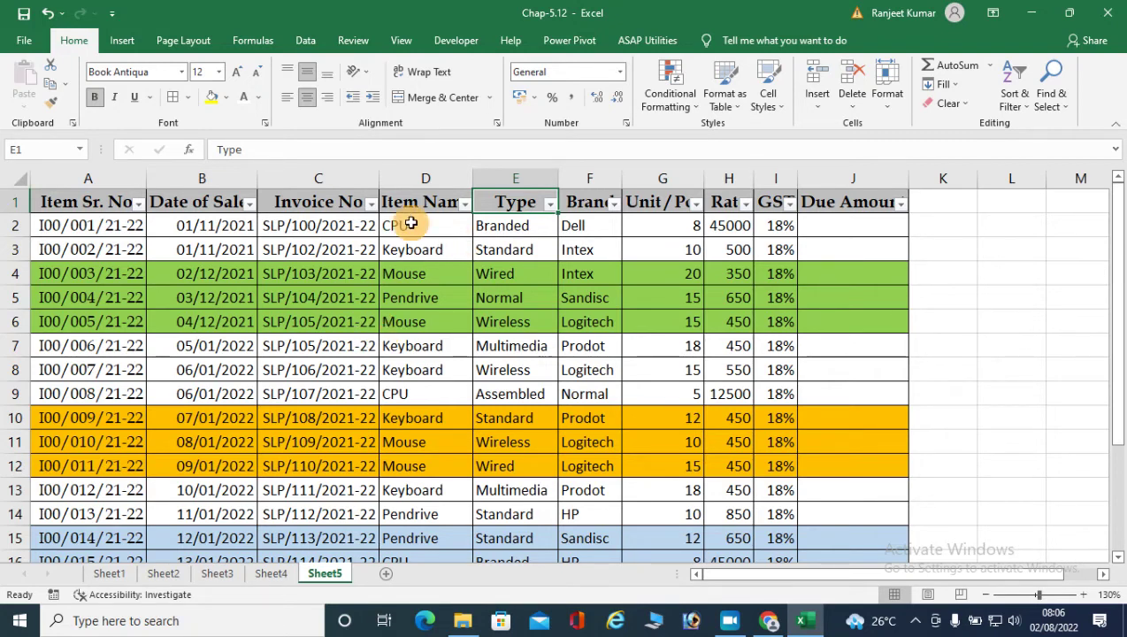
# Check the Invoice No color options, filter that column by No Fill, and clear the Invoice No filter
pyautogui.click(371, 204)
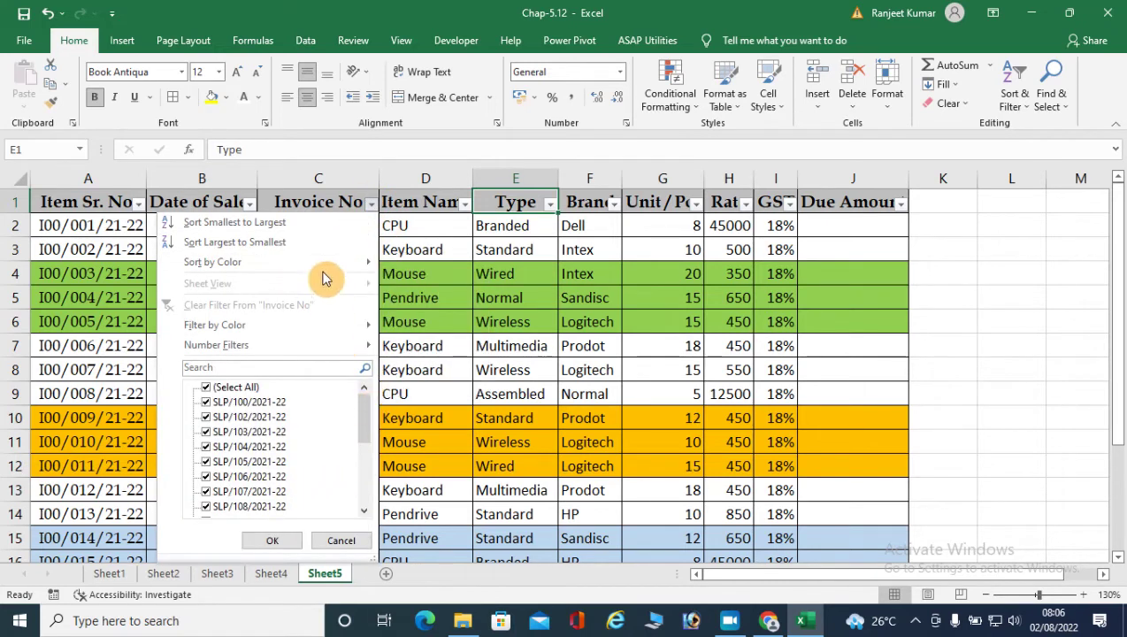
pyautogui.moveTo(323, 259)
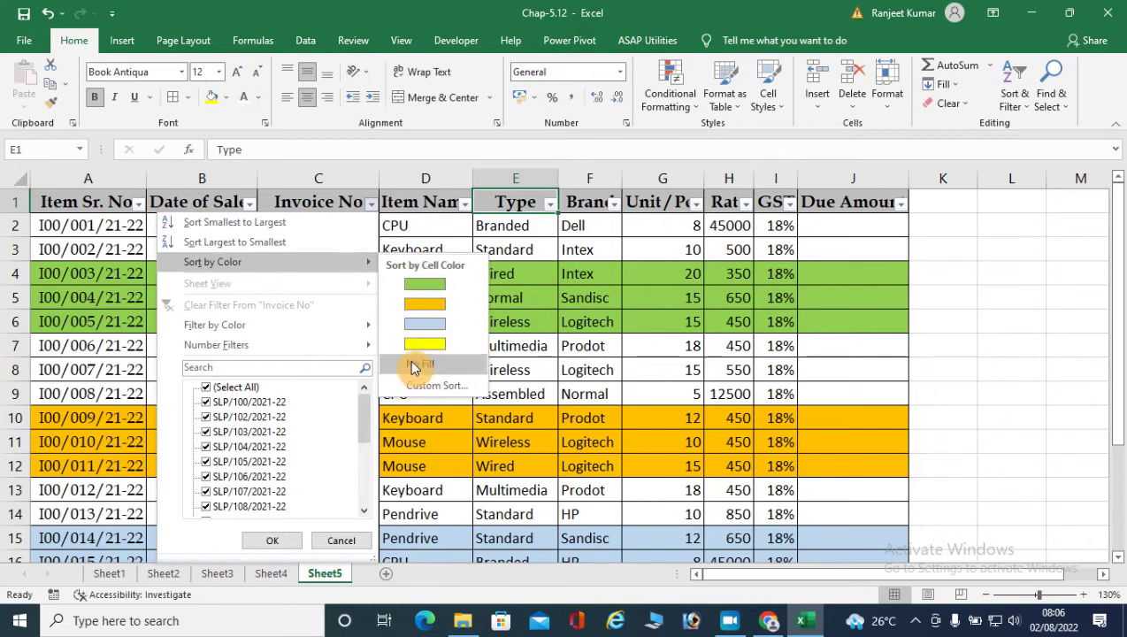
pyautogui.moveTo(343, 329)
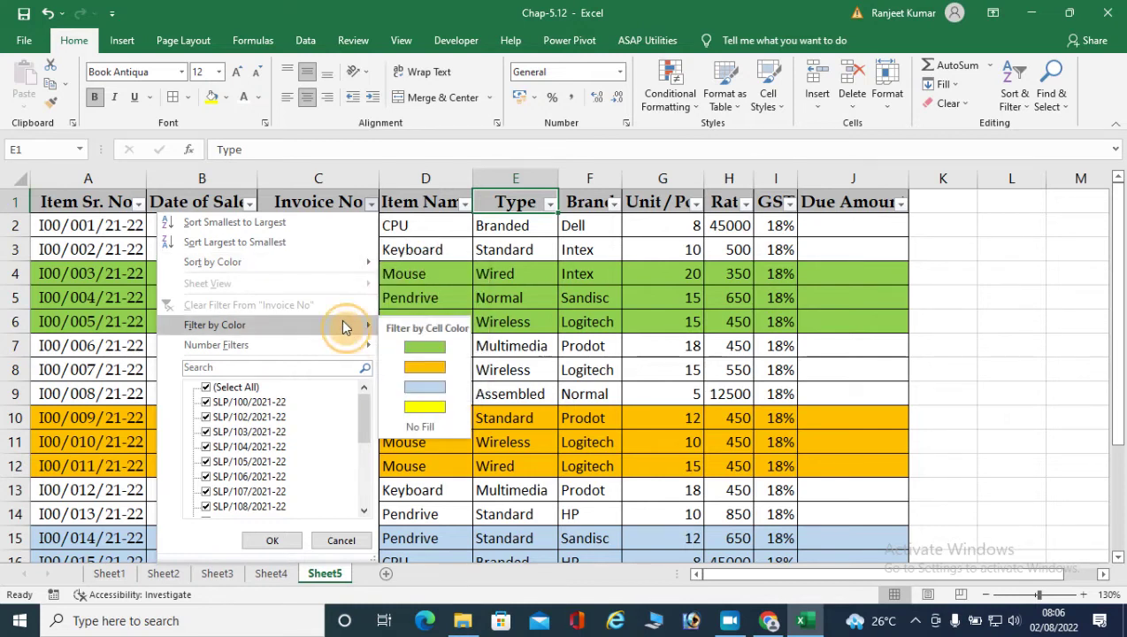
pyautogui.click(422, 433)
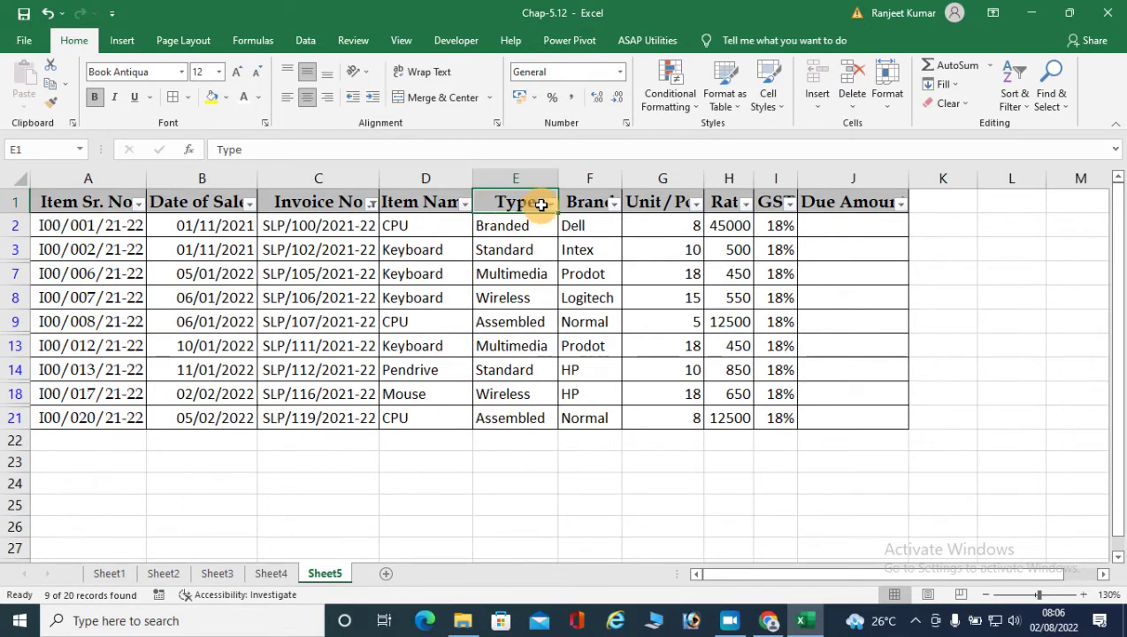
pyautogui.click(369, 204)
pyautogui.click(206, 301)
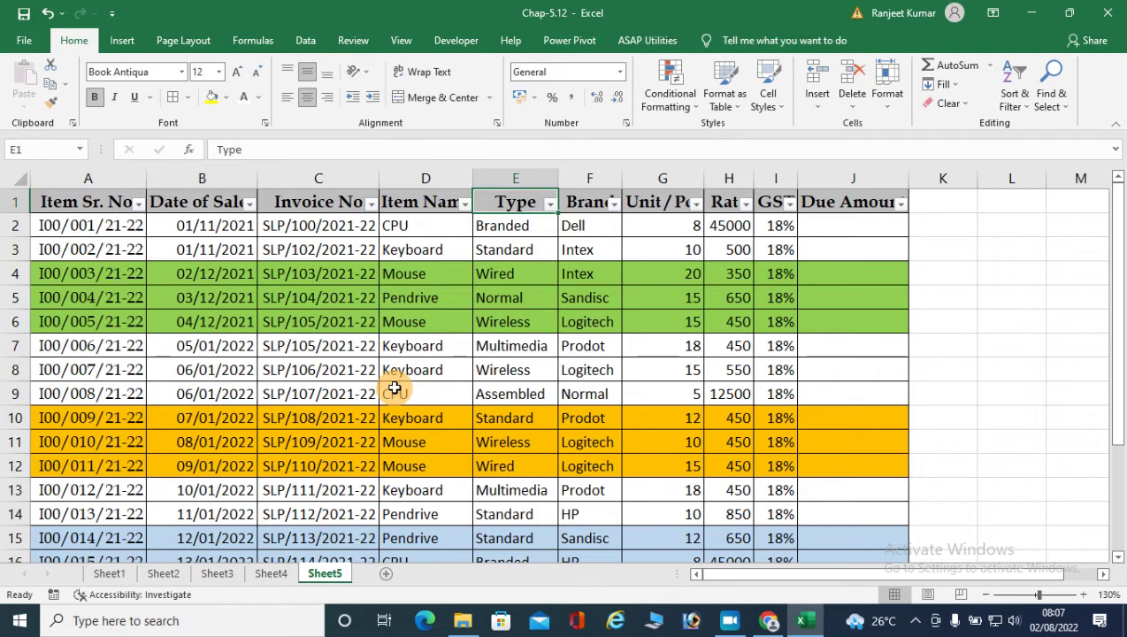
# Switch to Sheet4 and examine the Item Code and Item Name columns, going through the various Tshirt entries
pyautogui.click(267, 573)
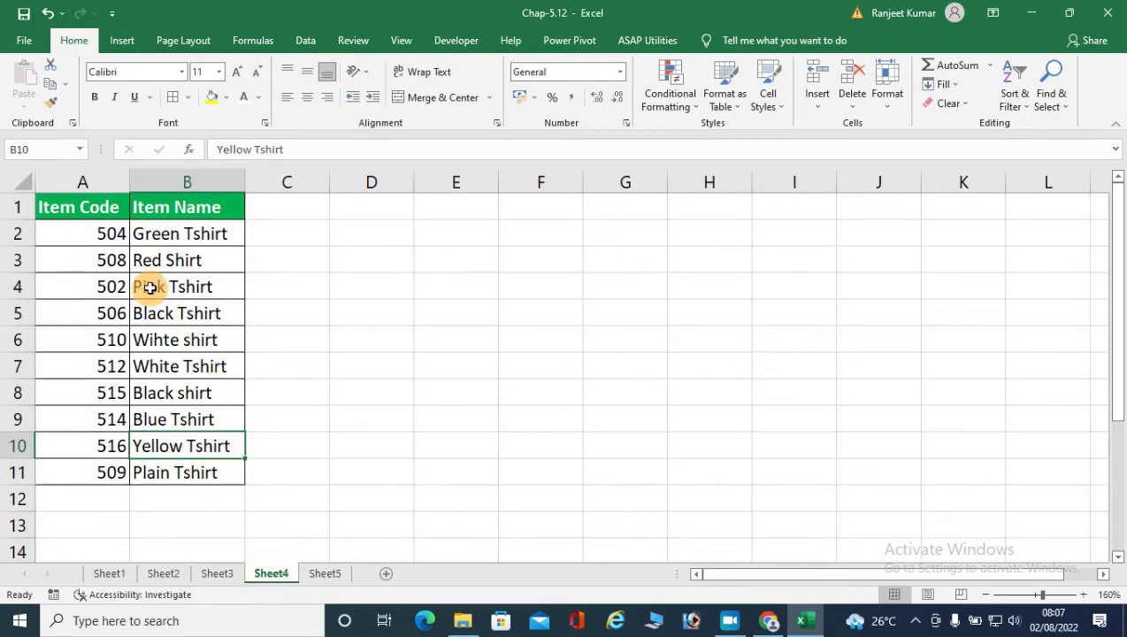
pyautogui.moveTo(75, 201); pyautogui.dragTo(96, 473)
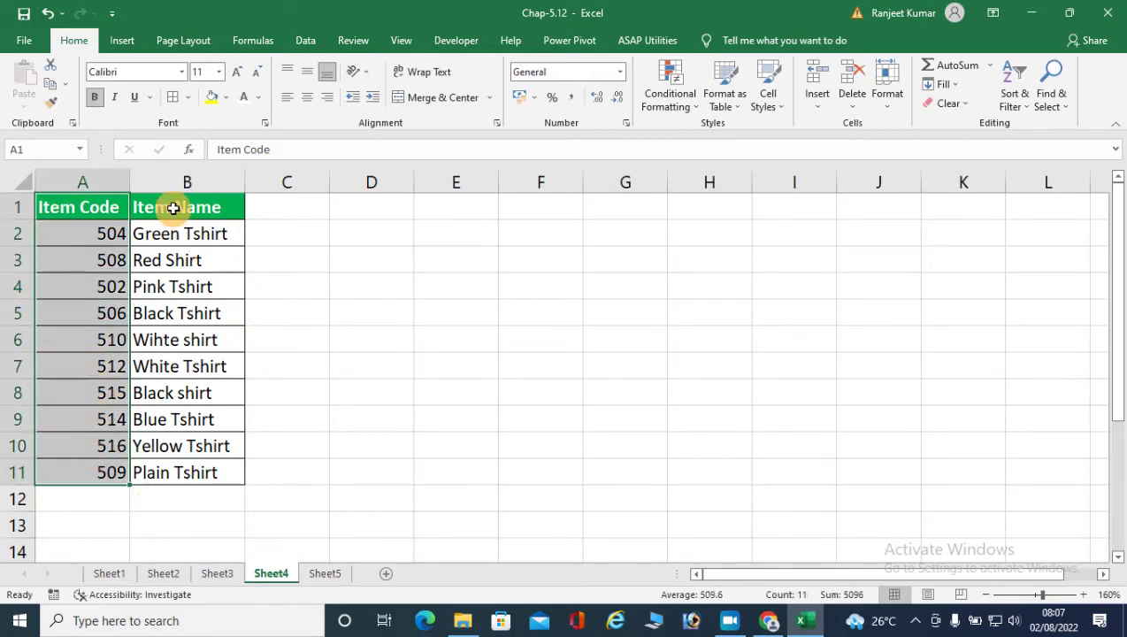
pyautogui.moveTo(166, 206); pyautogui.dragTo(189, 474)
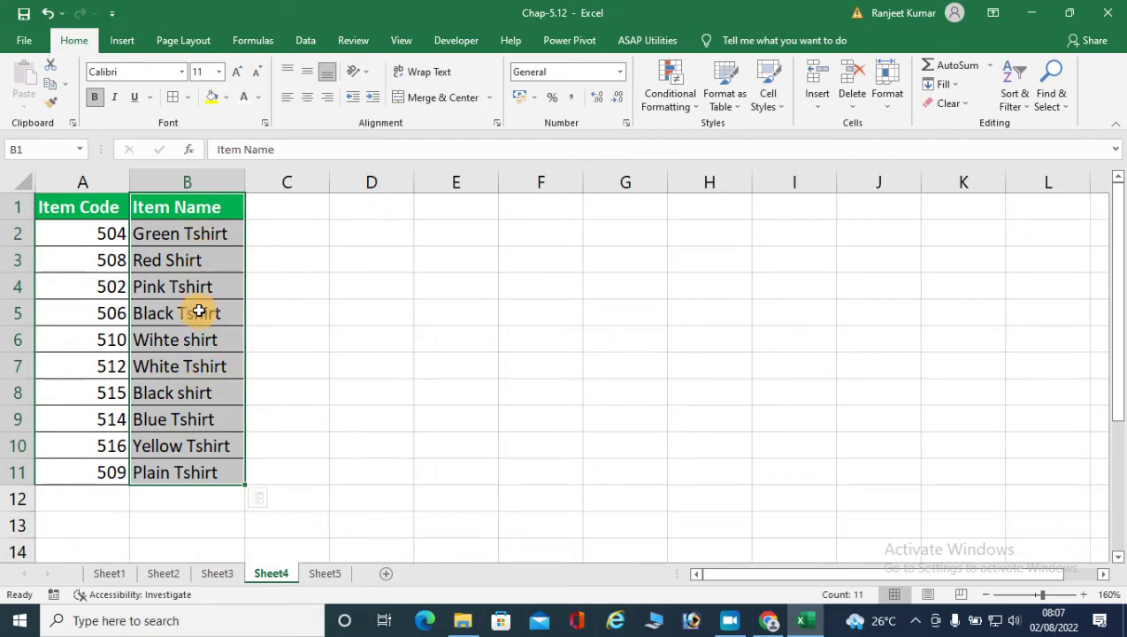
pyautogui.click(168, 234)
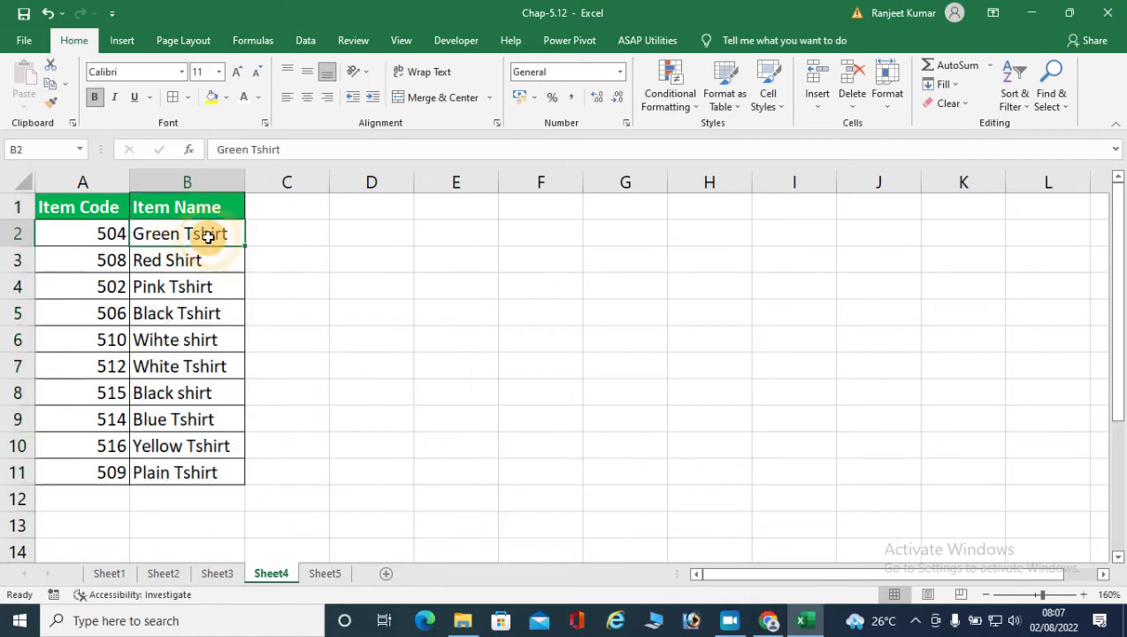
pyautogui.click(167, 288)
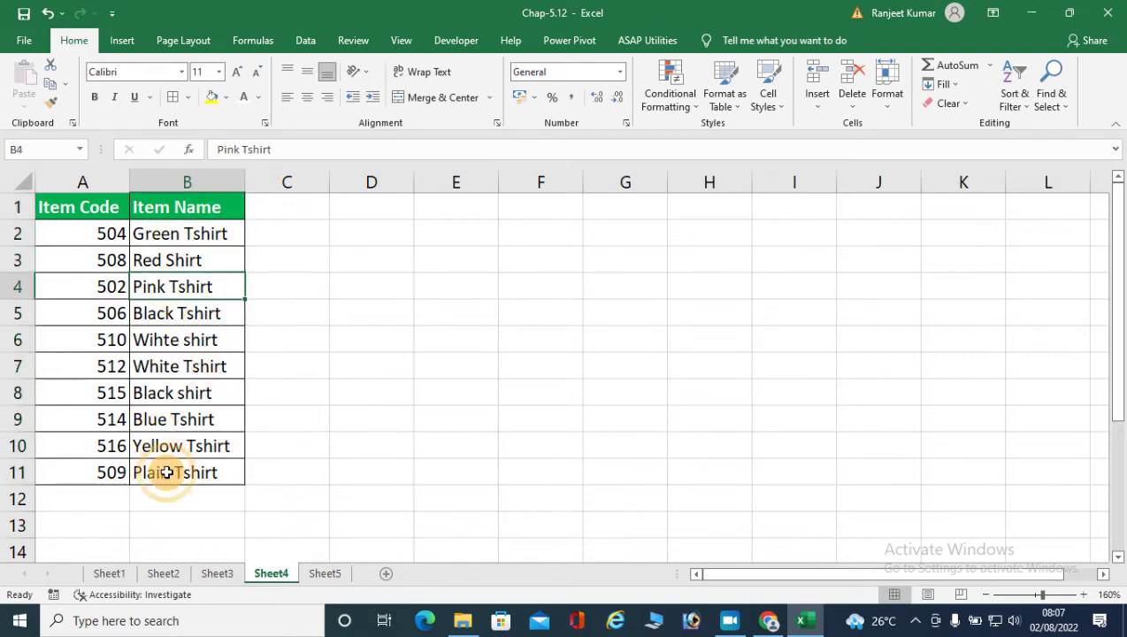
pyautogui.click(152, 313)
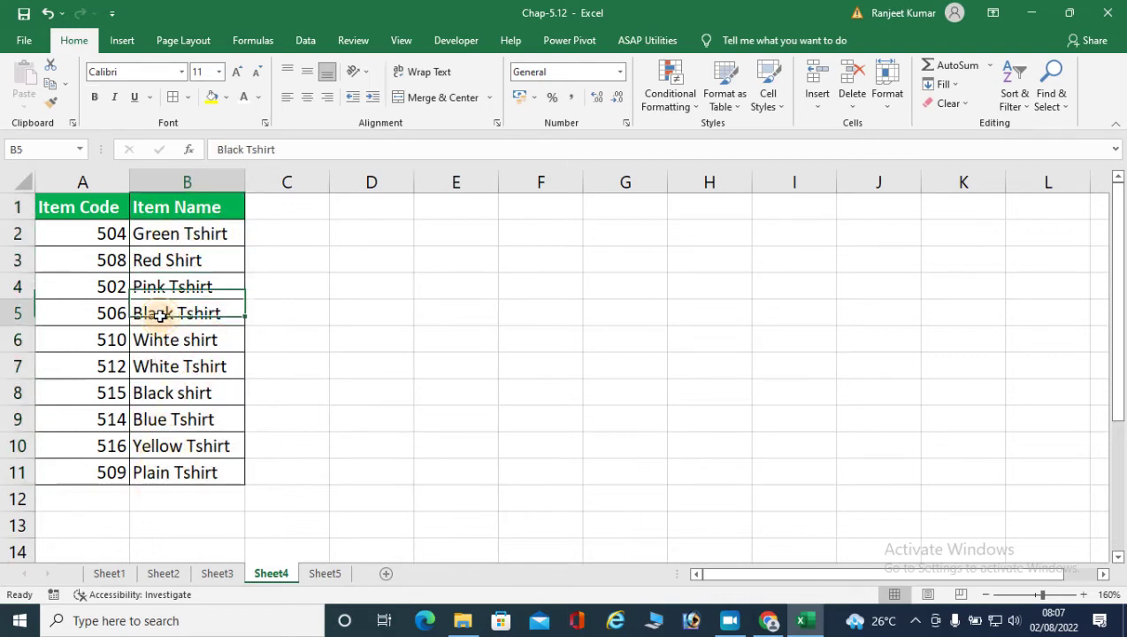
pyautogui.click(156, 370)
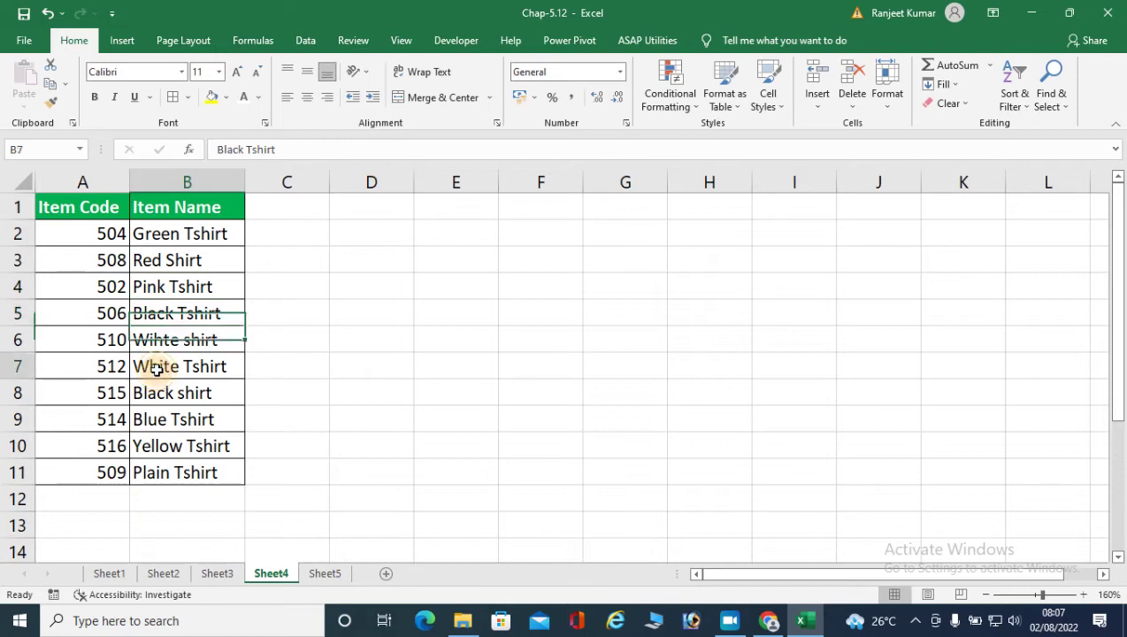
pyautogui.click(152, 422)
pyautogui.click(170, 452)
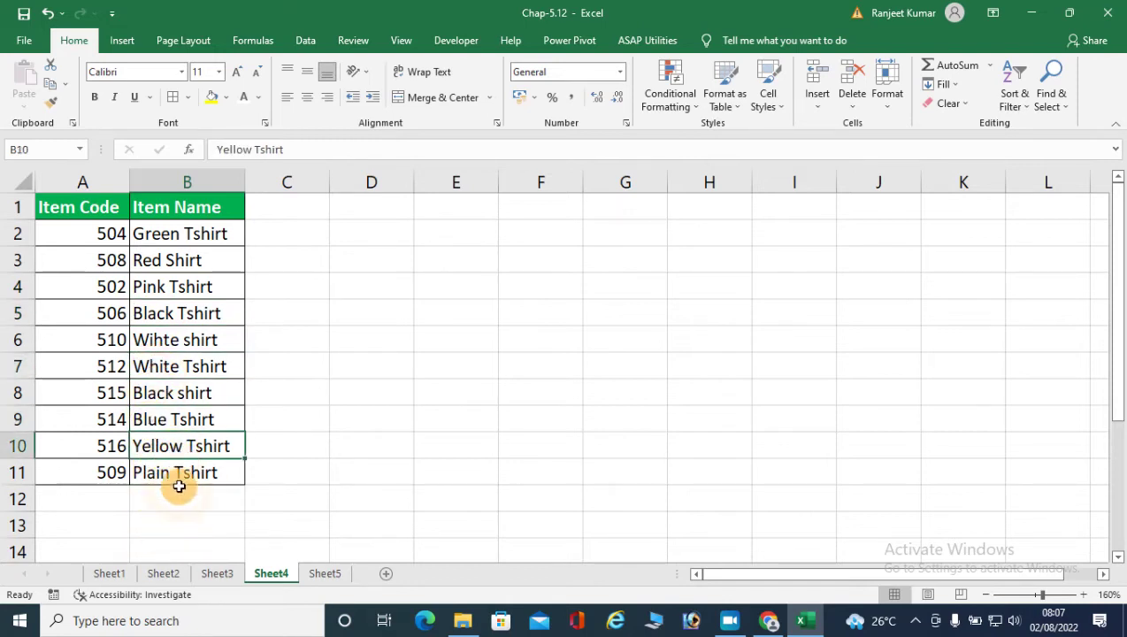
pyautogui.click(173, 472)
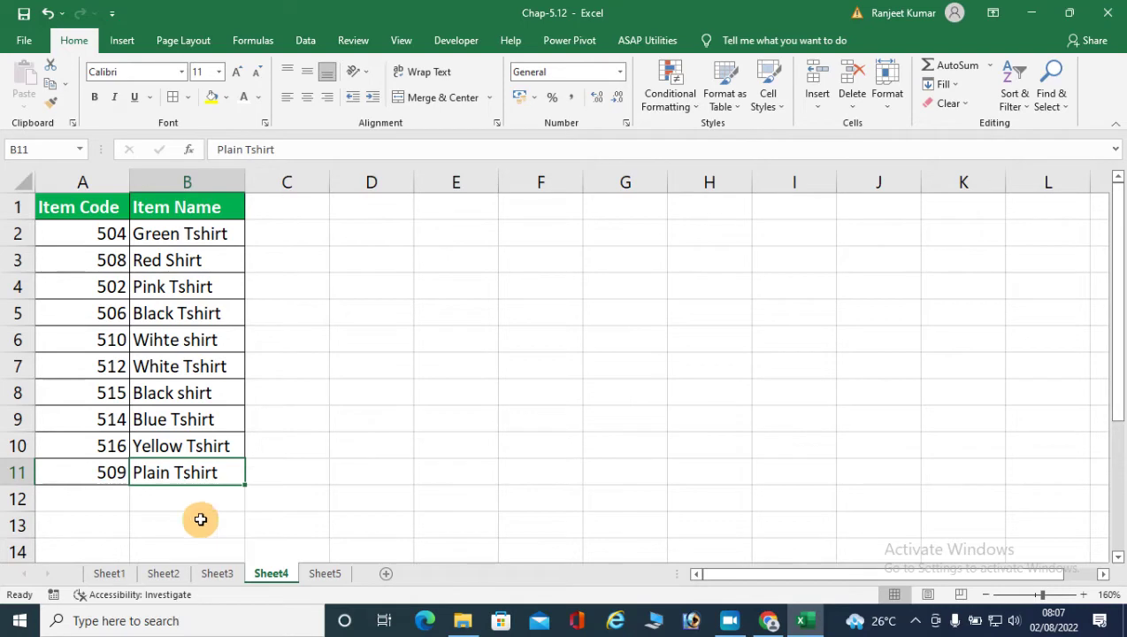
# Turn on AutoFilter for the Sheet4 item table and filter Item Name to Black Tshirt only
pyautogui.click(88, 201)
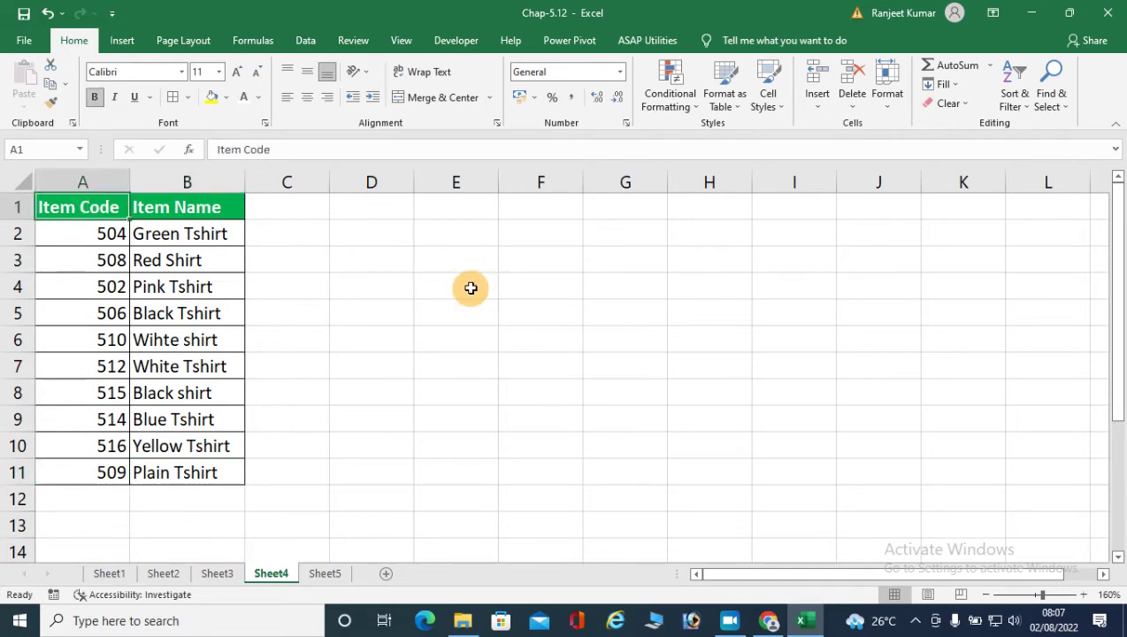
pyautogui.hotkey('ctrl', 'shift', 'l')
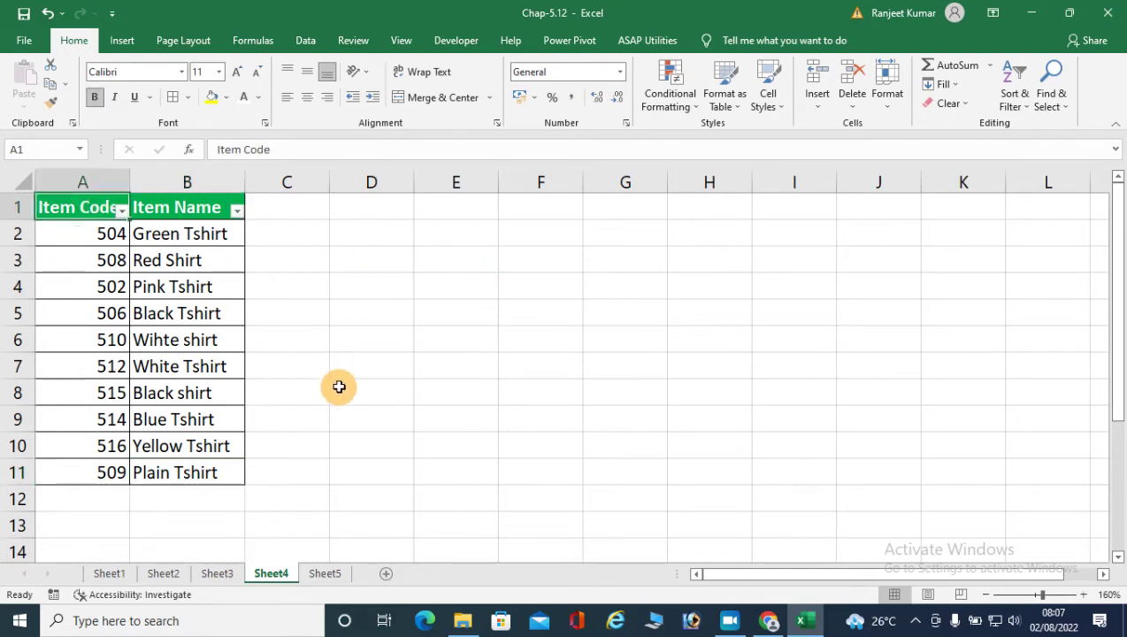
pyautogui.click(238, 210)
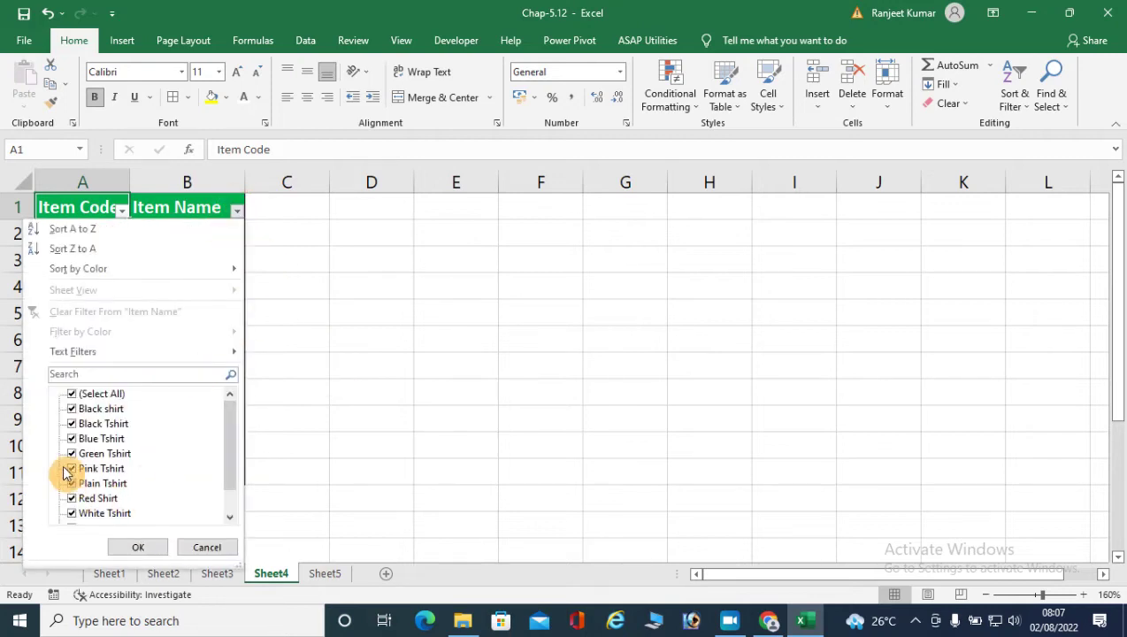
pyautogui.scroll(-1, 113, 453)
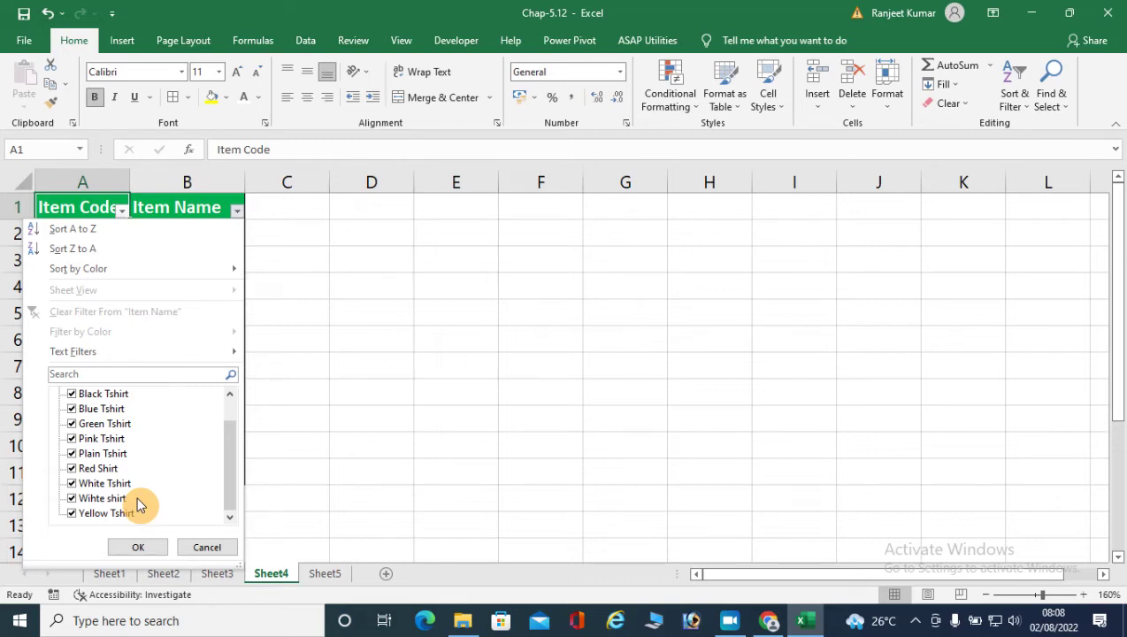
pyautogui.scroll(1, 146, 472)
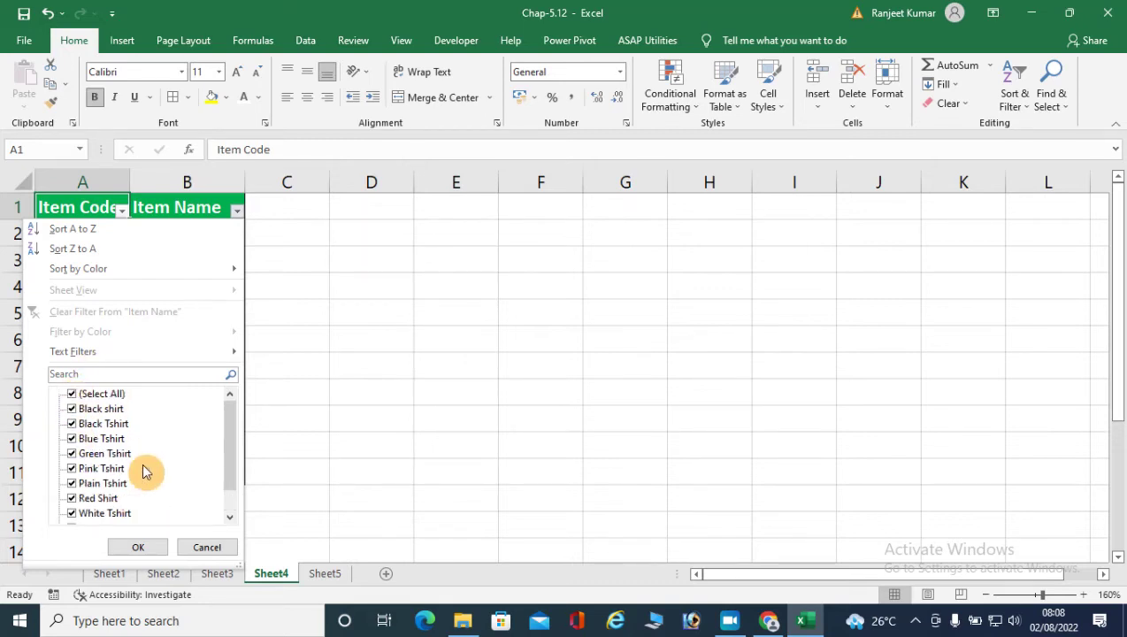
pyautogui.click(72, 394)
pyautogui.click(72, 424)
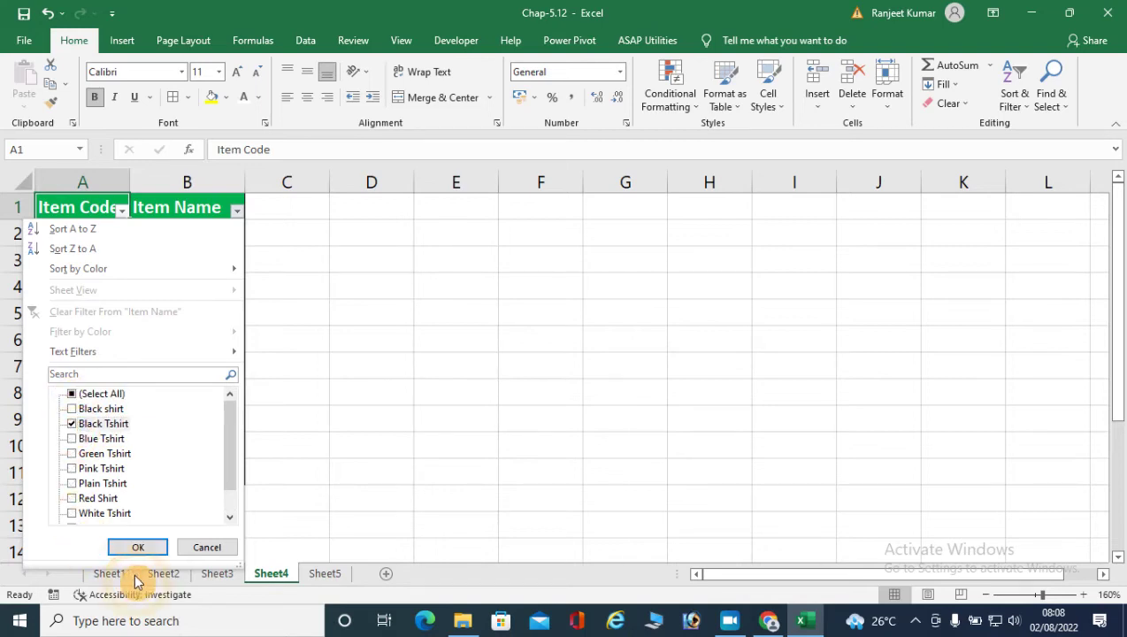
pyautogui.click(137, 547)
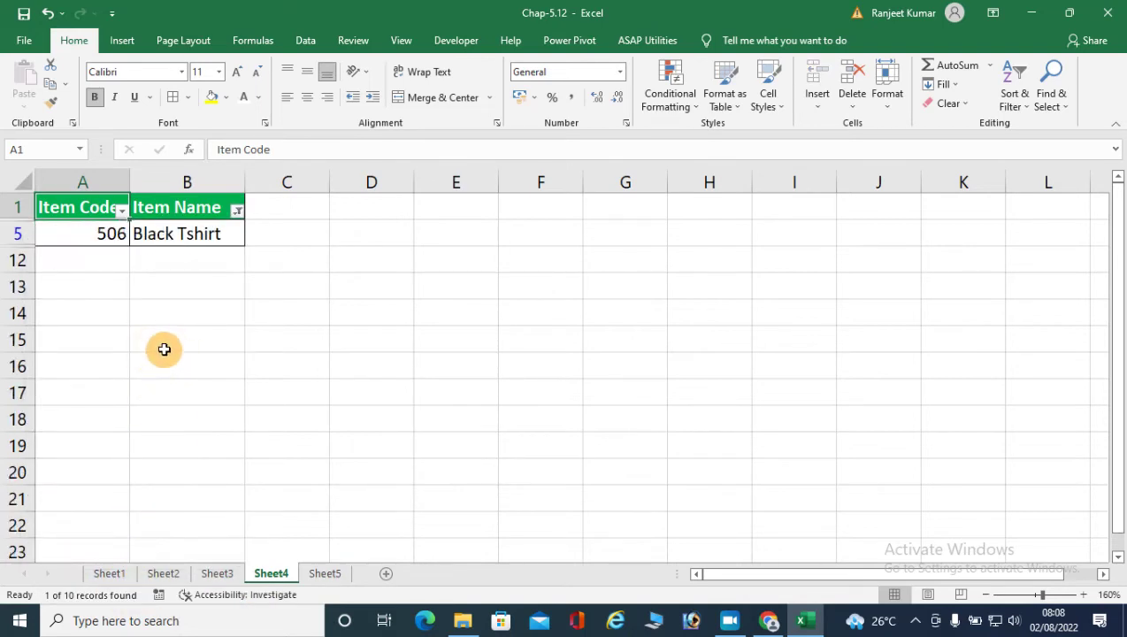
# Add Green Tshirt to the Item Name filter alongside Black Tshirt
pyautogui.click(237, 211)
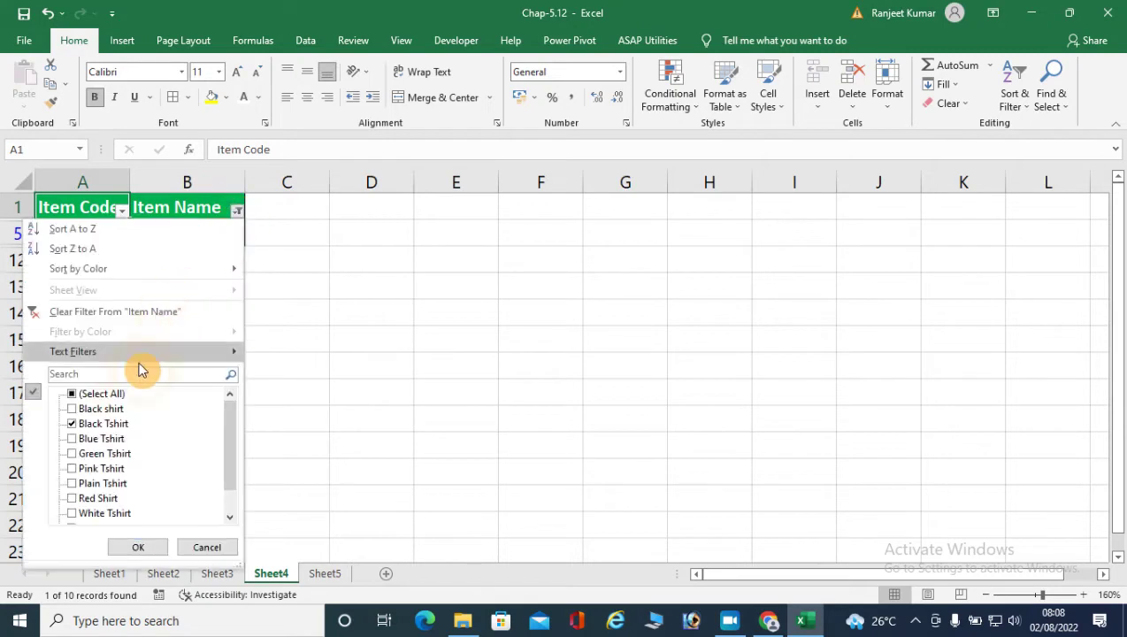
pyautogui.click(72, 454)
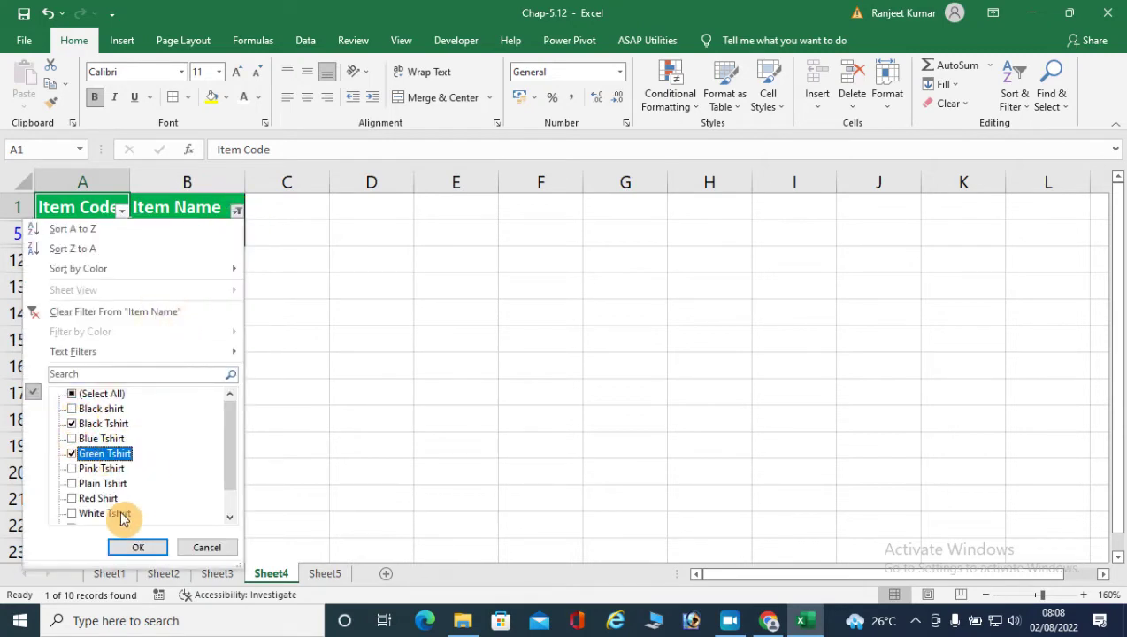
pyautogui.click(136, 546)
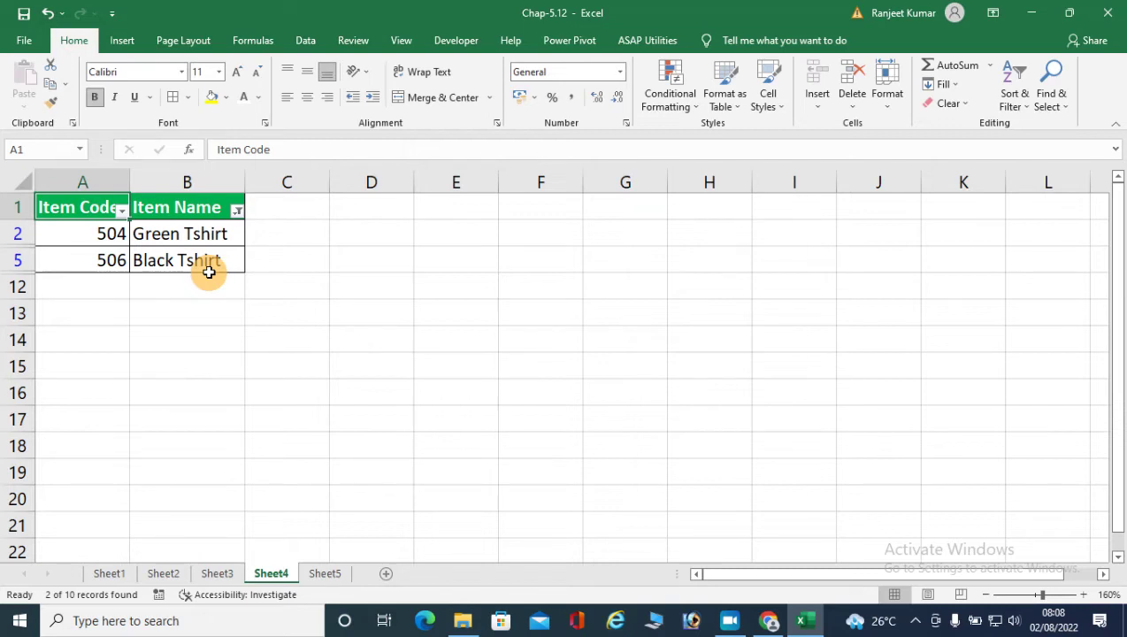
# Reselect all values in the Item Name filter so that every item row is included
pyautogui.click(236, 211)
pyautogui.scroll(-1, 92, 478)
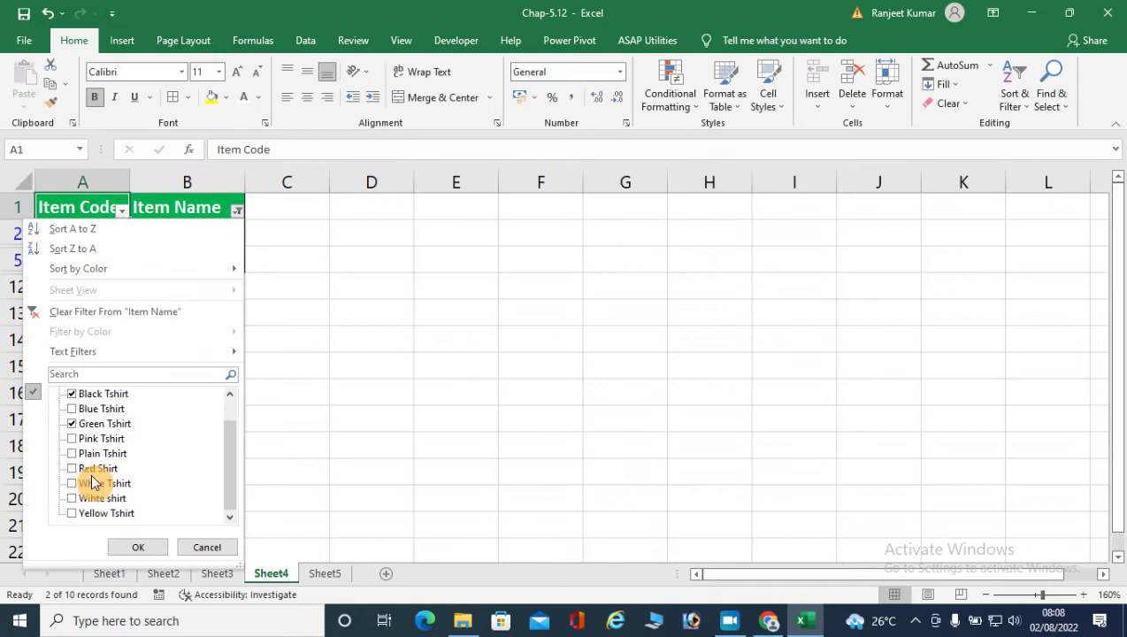
pyautogui.scroll(1, 92, 478)
pyautogui.click(72, 394)
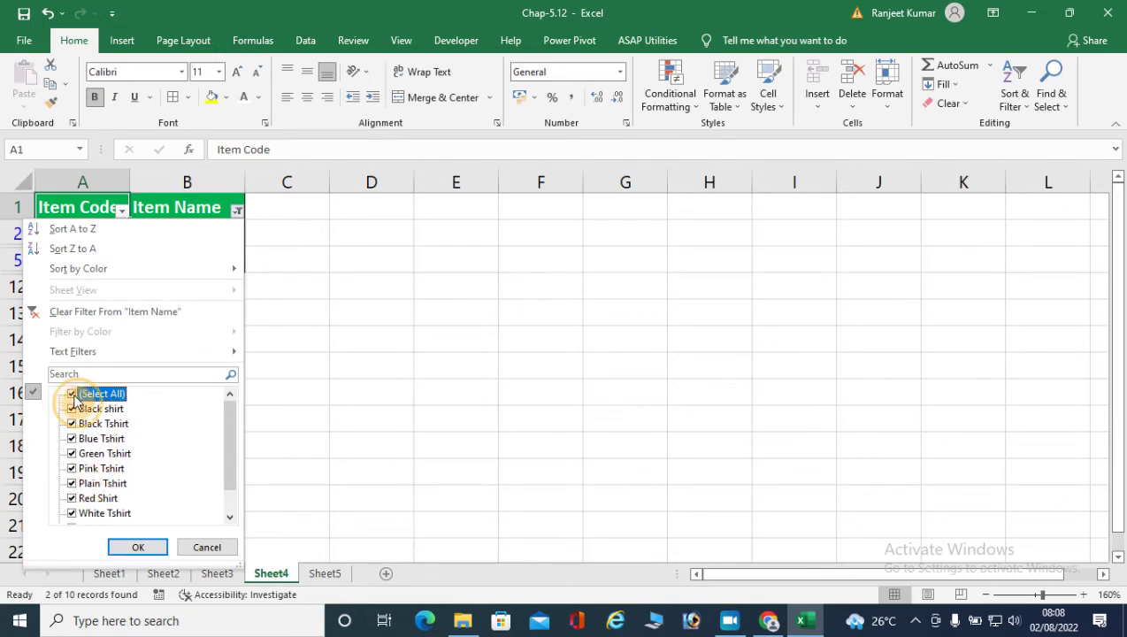
pyautogui.click(137, 549)
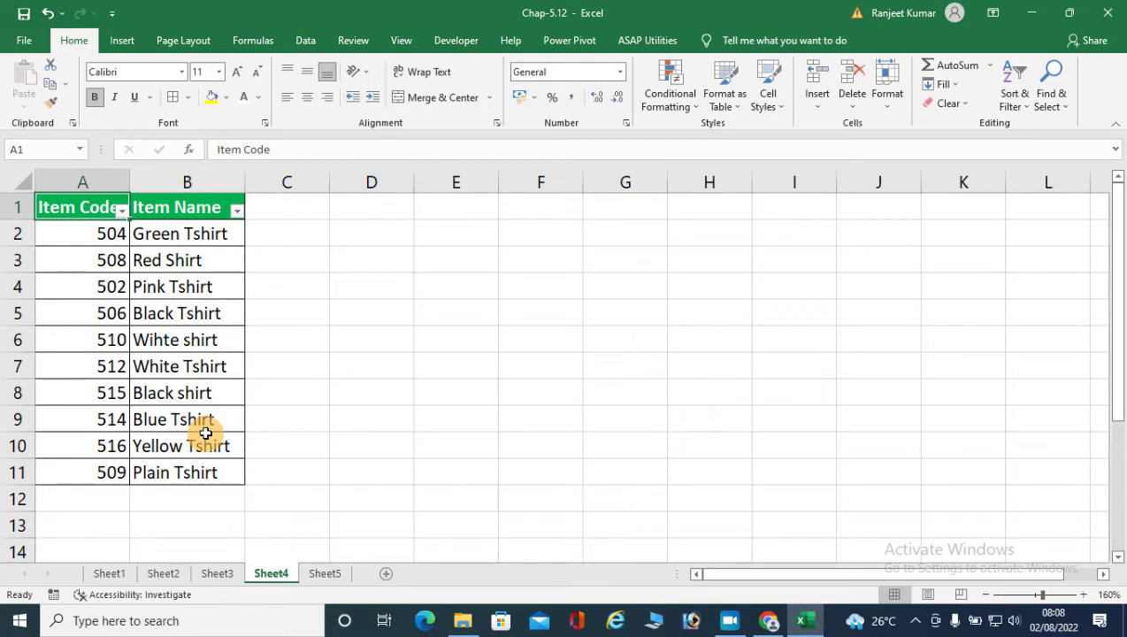
# Review the Item Name filter's full value list and close it unchanged, and highlight the item names in B3:B11
pyautogui.click(236, 212)
pyautogui.scroll(-1, 107, 469)
pyautogui.scroll(1, 119, 499)
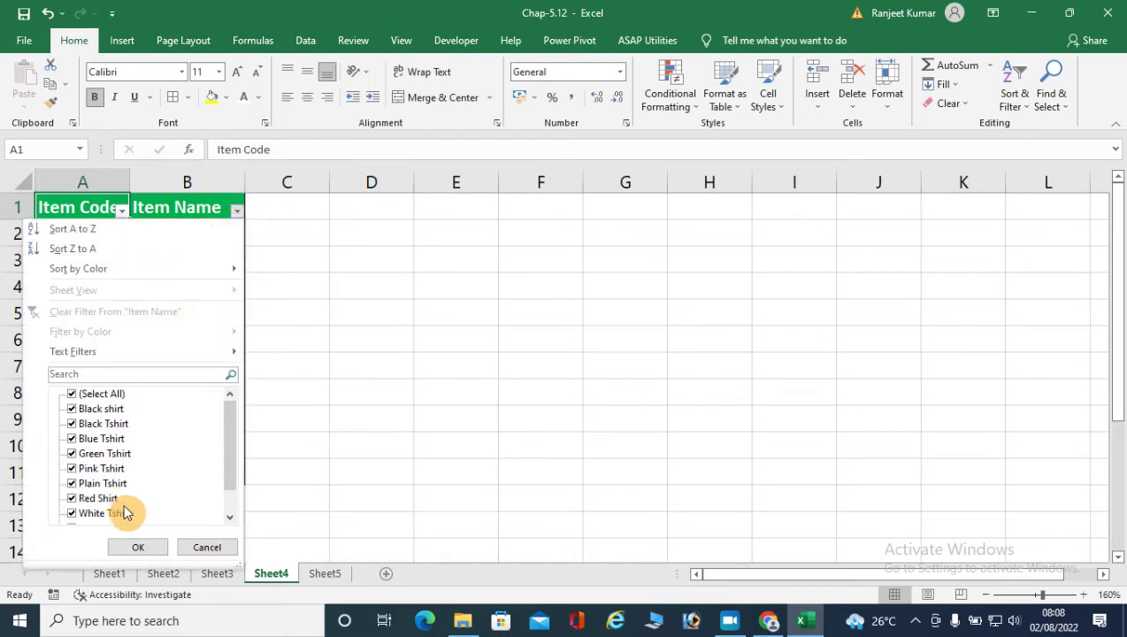
pyautogui.scroll(-1, 127, 495)
pyautogui.scroll(1, 127, 496)
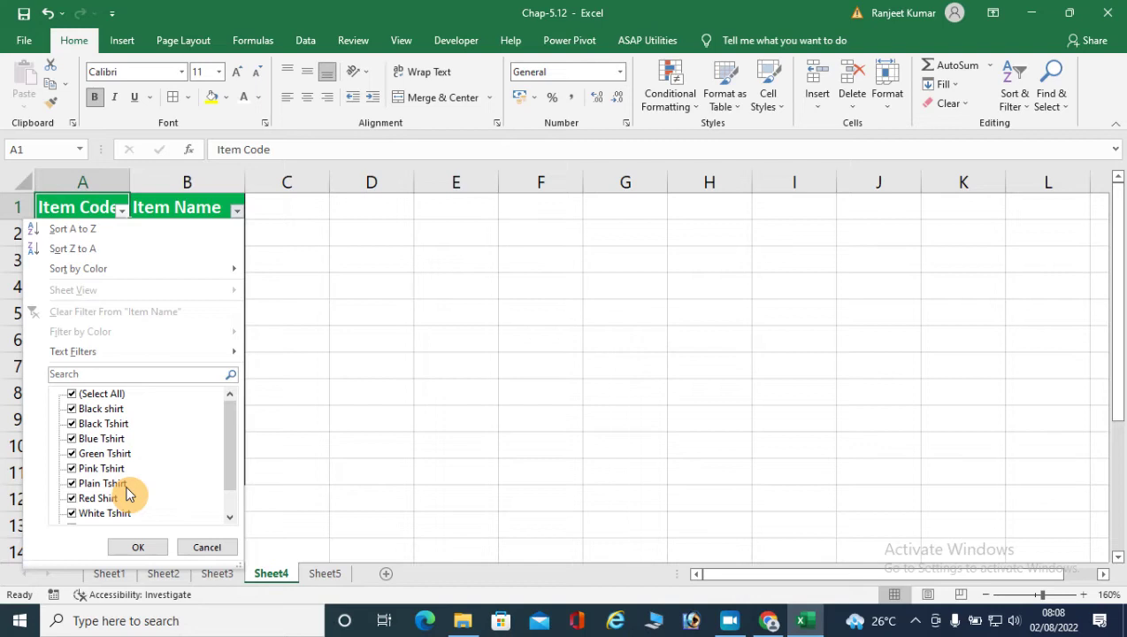
pyautogui.moveTo(108, 356)
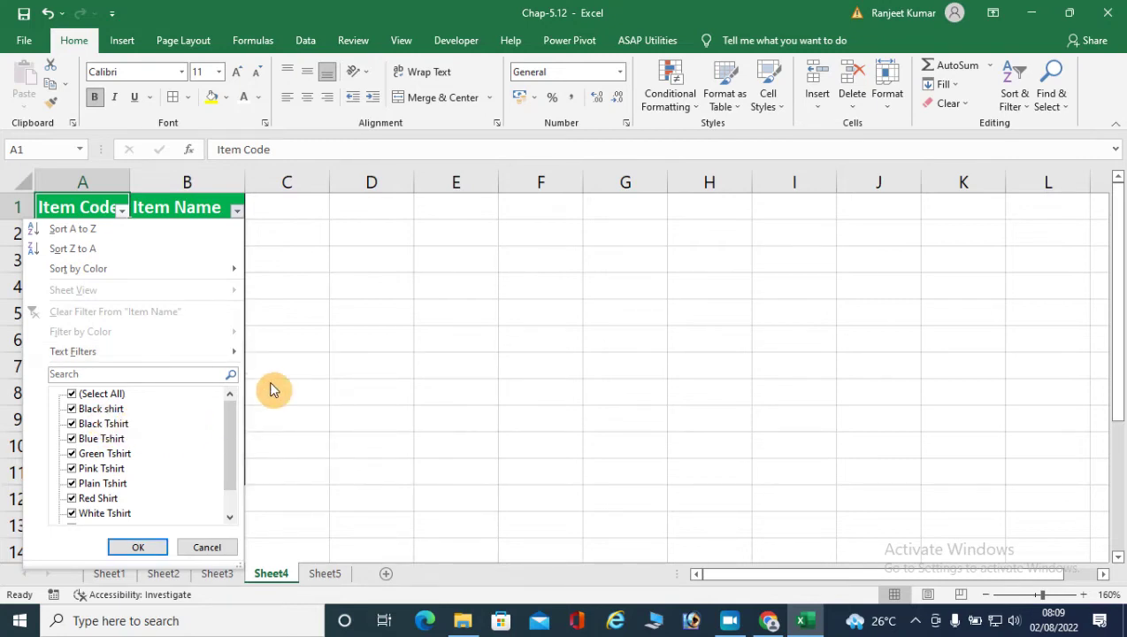
pyautogui.click(345, 350)
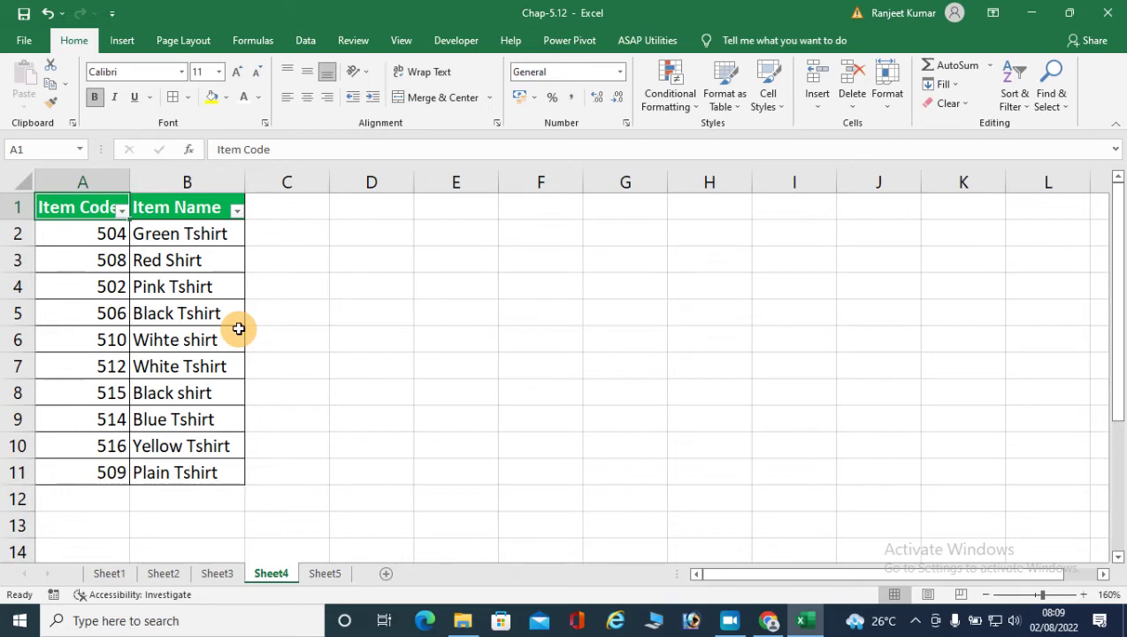
pyautogui.moveTo(188, 262); pyautogui.dragTo(184, 465)
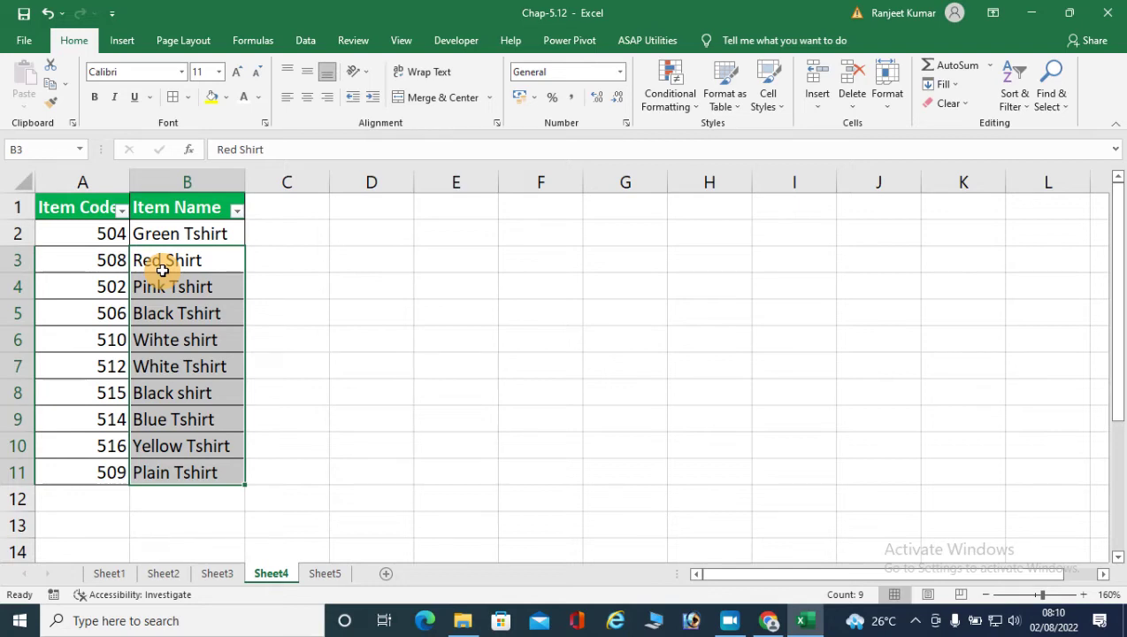
# Enter the wildcard characters * in cell E4 and ? in cell E5, and select both cells
pyautogui.click(447, 279)
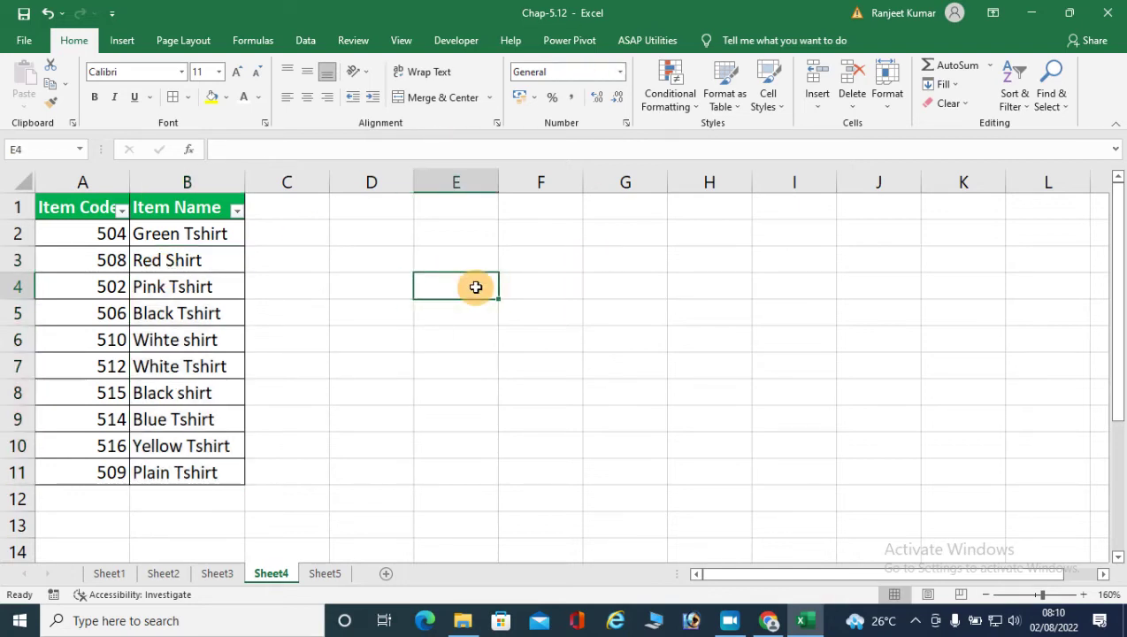
pyautogui.write('*')
pyautogui.press('Return')
pyautogui.write('?')
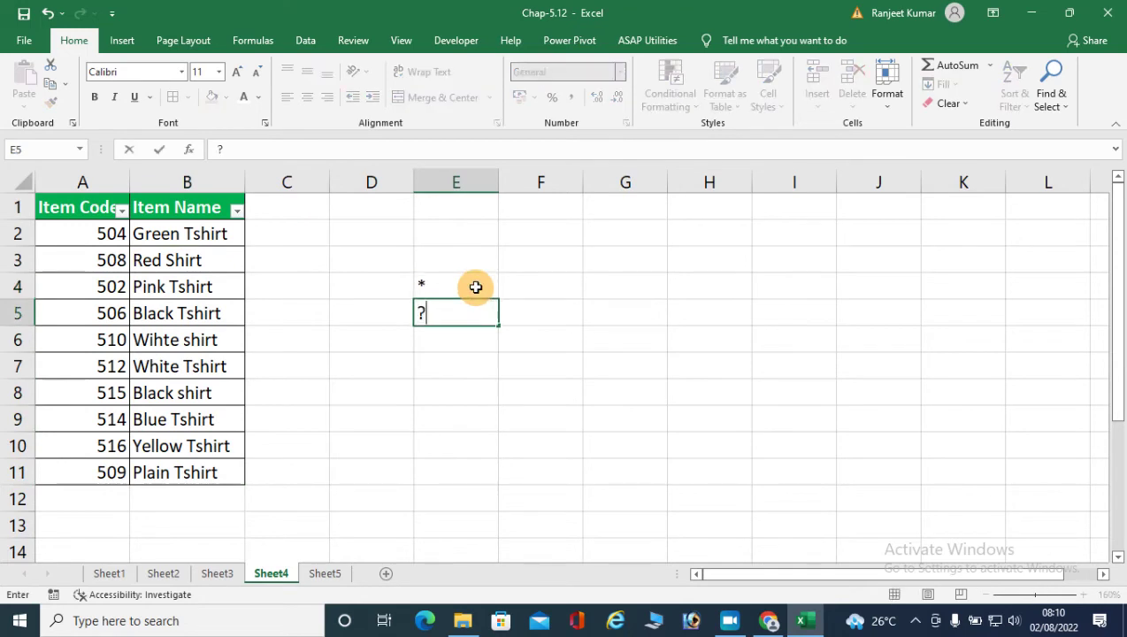
pyautogui.press('Return')
pyautogui.moveTo(475, 287); pyautogui.dragTo(467, 312)
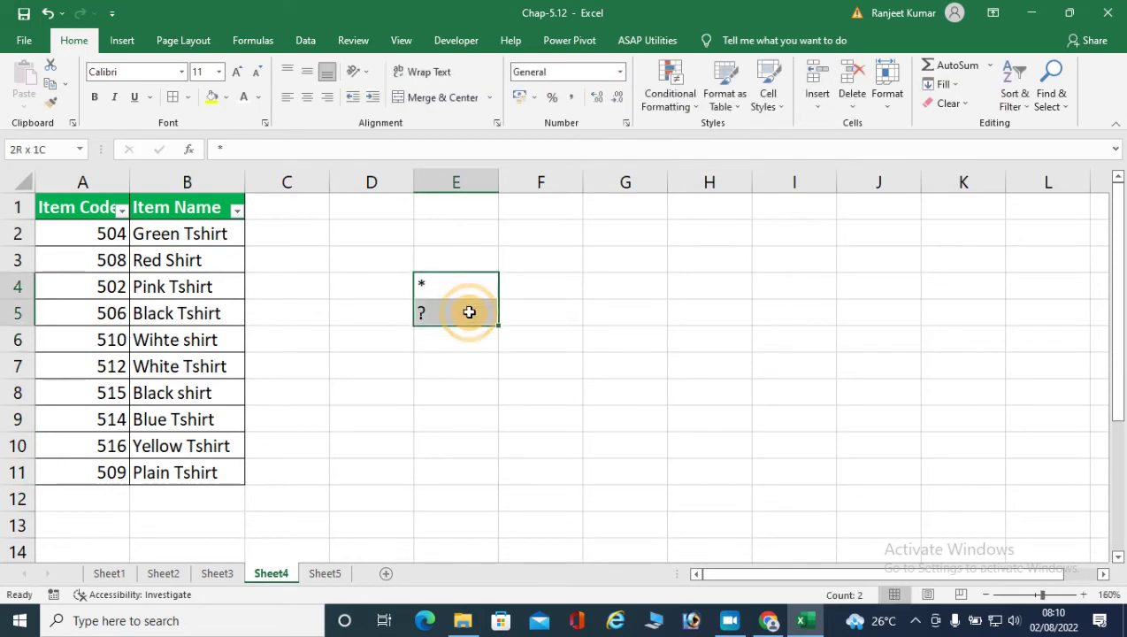
# Highlight the ? wildcard cell and the * wildcard cell, each together with its adjacent cell in column F
pyautogui.click(556, 281)
pyautogui.click(527, 318)
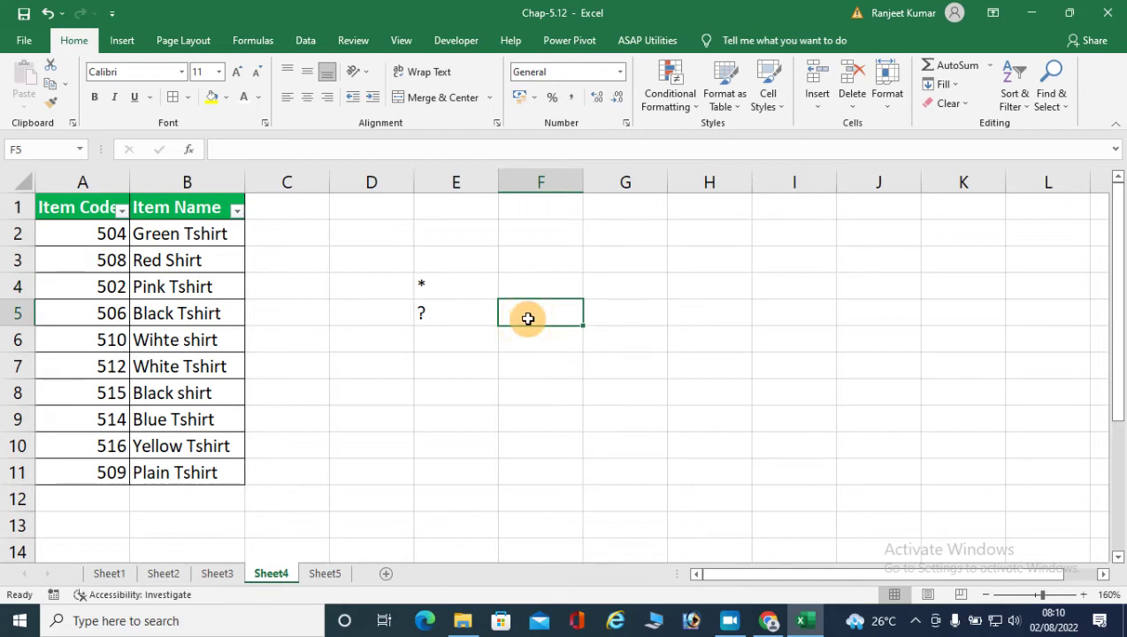
pyautogui.moveTo(473, 317); pyautogui.dragTo(530, 314)
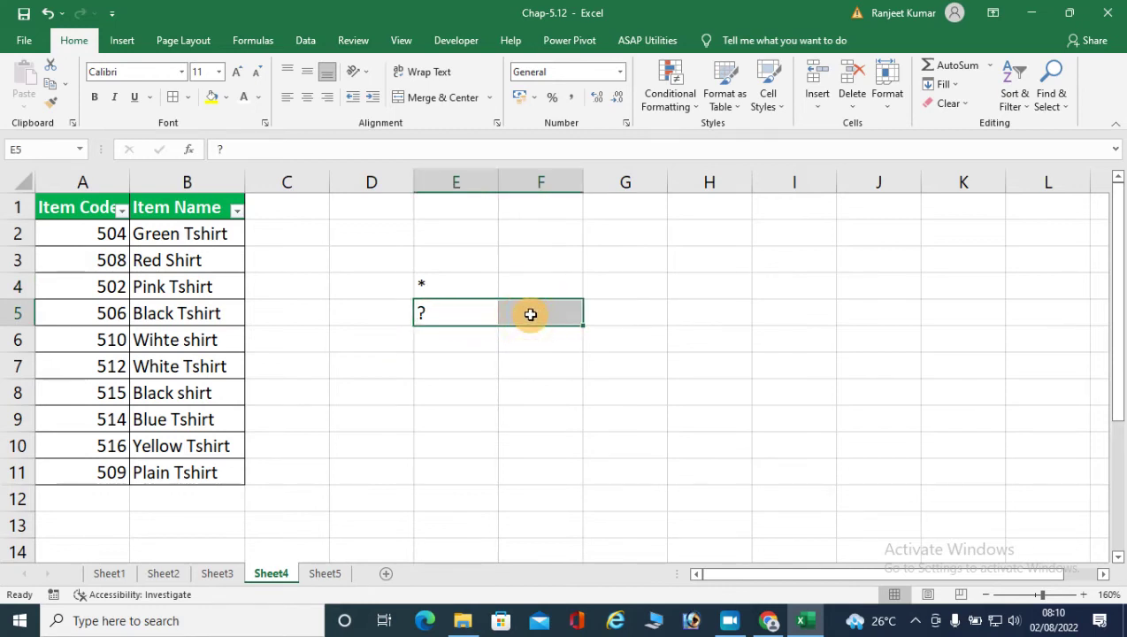
pyautogui.moveTo(451, 288); pyautogui.dragTo(541, 291)
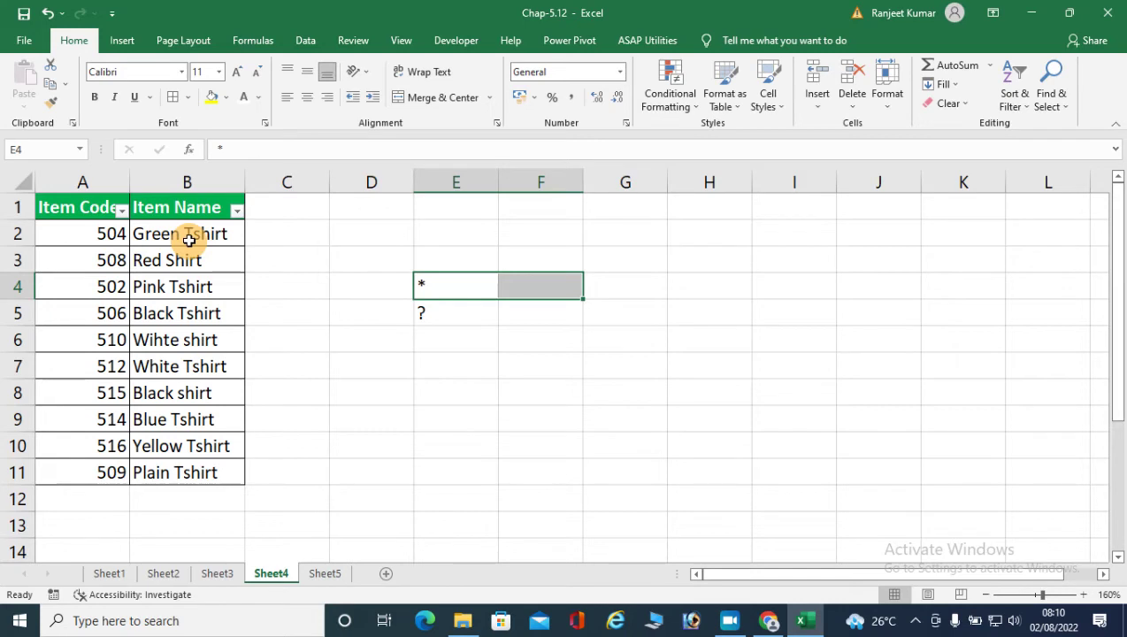
# Apply a custom text filter to Item Name that shows rows equal to *Tshirt
pyautogui.click(241, 211)
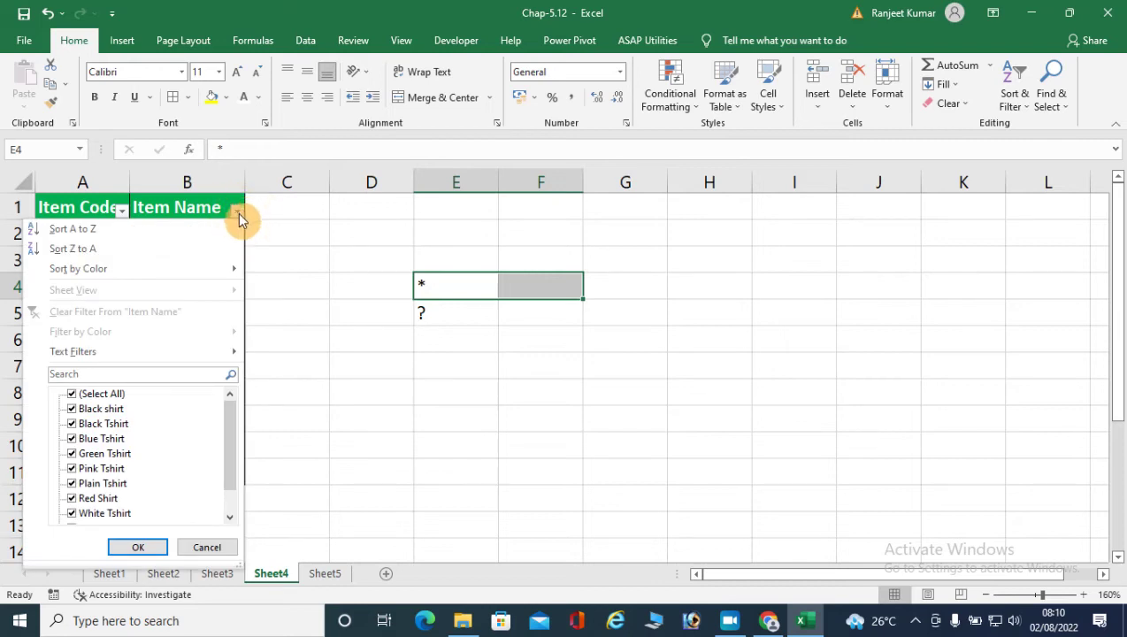
pyautogui.click(238, 212)
pyautogui.click(238, 212)
pyautogui.moveTo(201, 353)
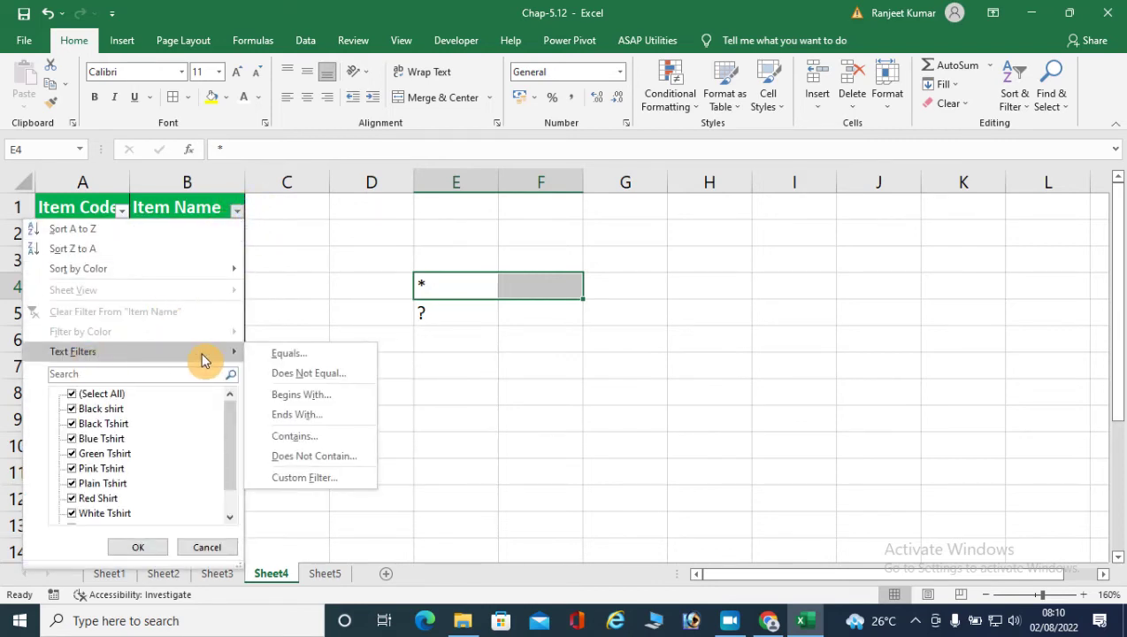
pyautogui.click(292, 479)
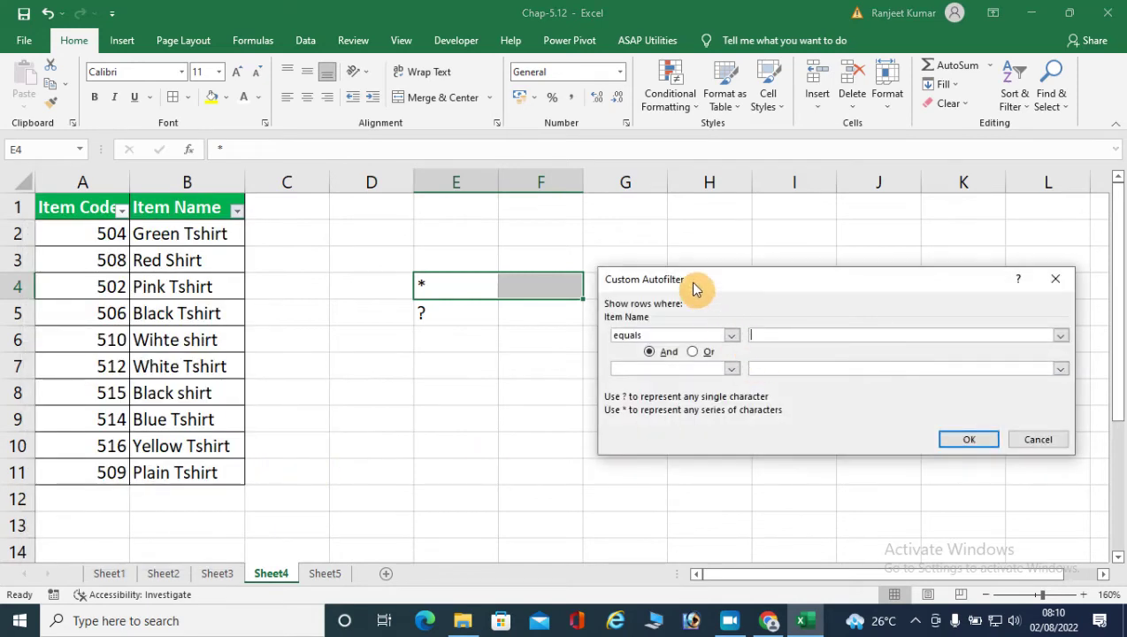
pyautogui.moveTo(694, 289); pyautogui.dragTo(626, 256)
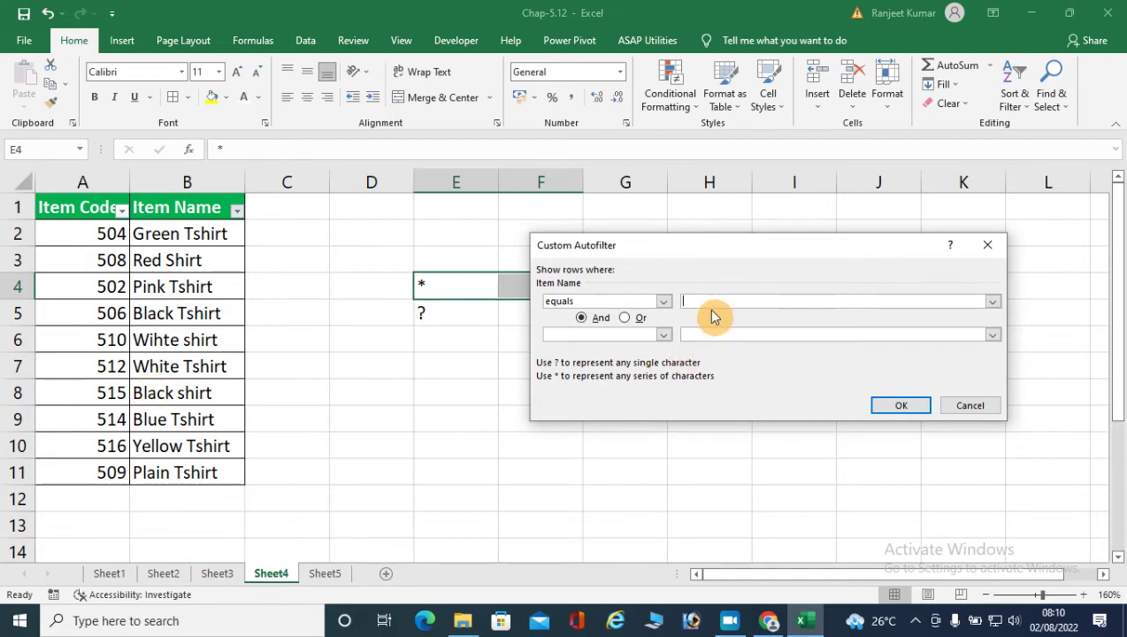
pyautogui.write('*Ts')
pyautogui.press('BackSpace')
pyautogui.press('BackSpace')
pyautogui.write('Th')
pyautogui.press('BackSpace')
pyautogui.write('shirt')
pyautogui.click(902, 409)
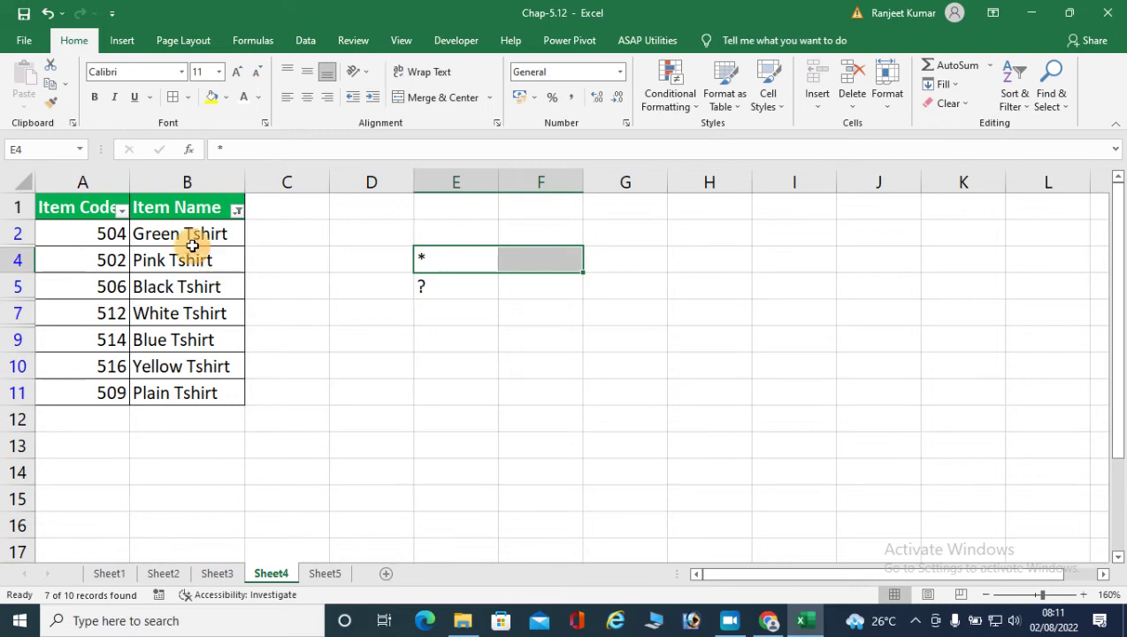
# Try changing the Item Name custom filter criterion to * Tshirt with a trailing wildcard, written as * Tshirt *
pyautogui.click(237, 210)
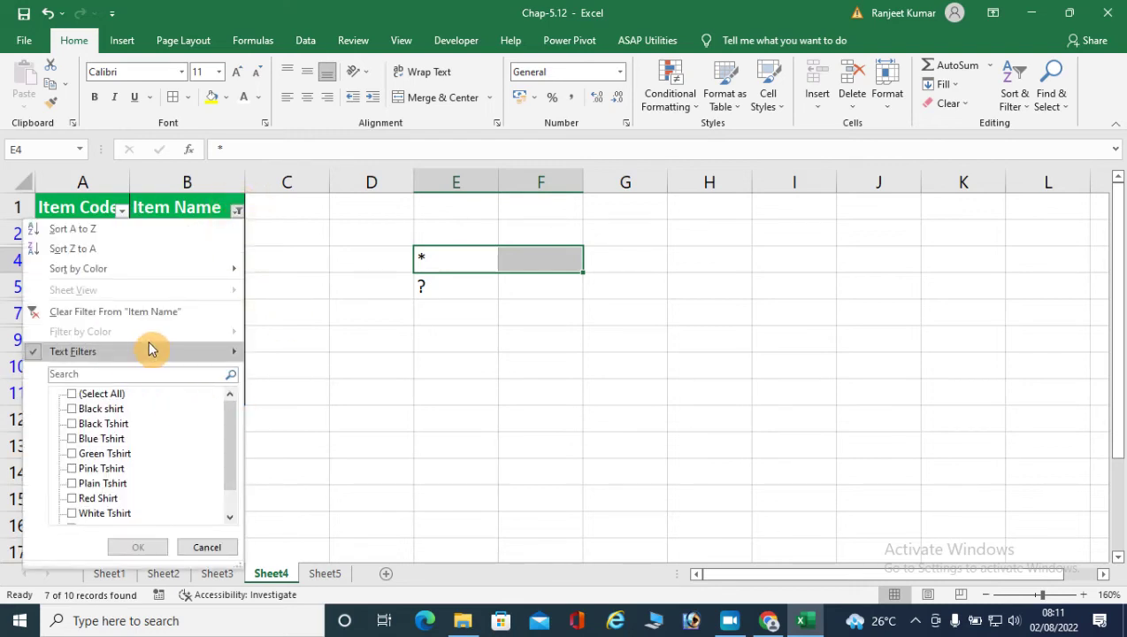
pyautogui.moveTo(153, 352)
pyautogui.click(301, 478)
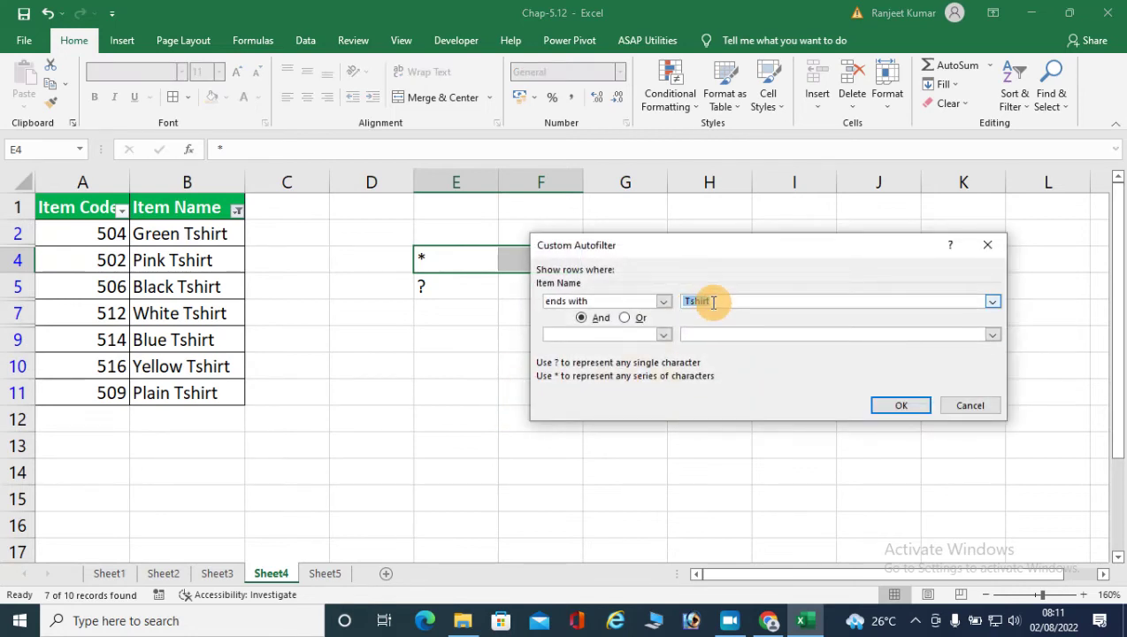
pyautogui.write('* Thsi')
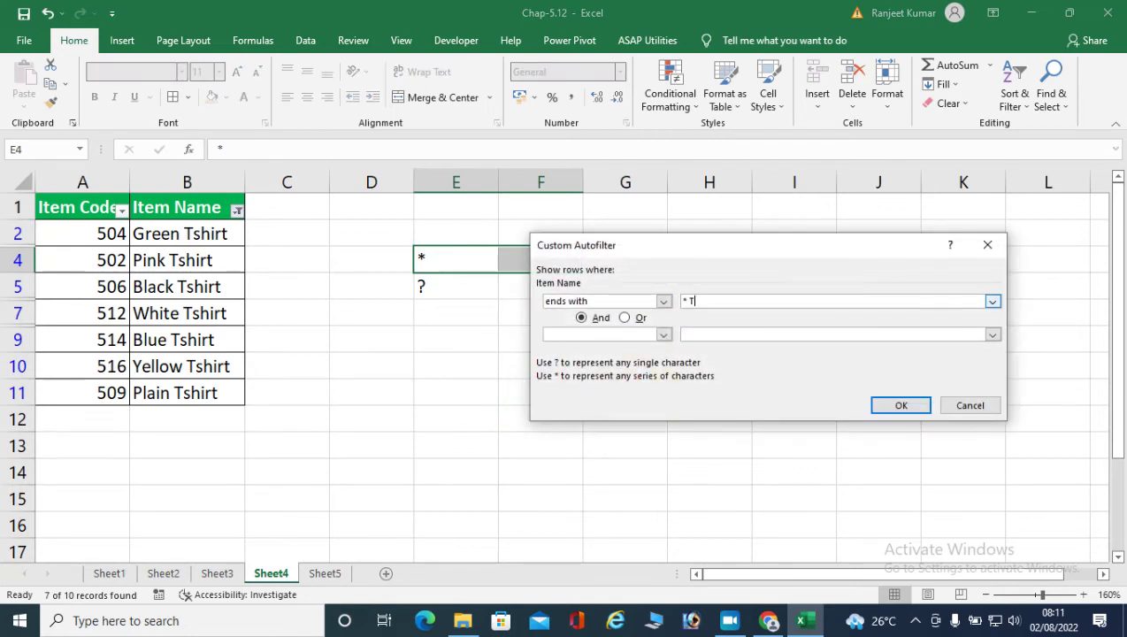
pyautogui.press('BackSpace')
pyautogui.press('BackSpace')
pyautogui.press('BackSpace')
pyautogui.write('shirt *')
pyautogui.click(889, 404)
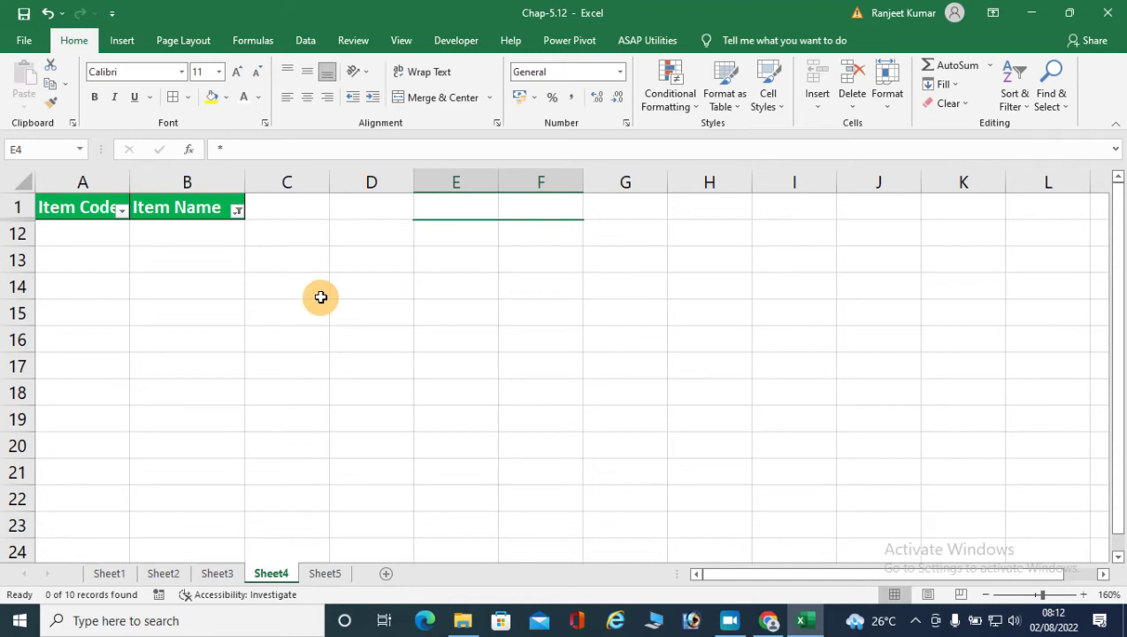
# Clear the filter from Item Name so that all item rows are included
pyautogui.click(237, 211)
pyautogui.moveTo(174, 363)
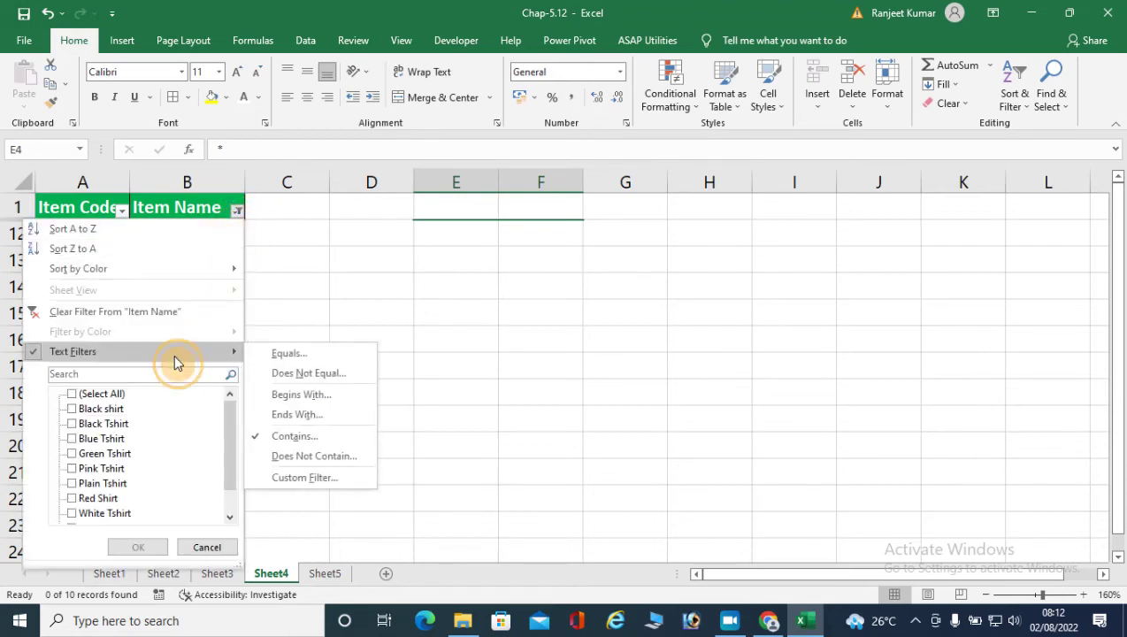
pyautogui.click(174, 311)
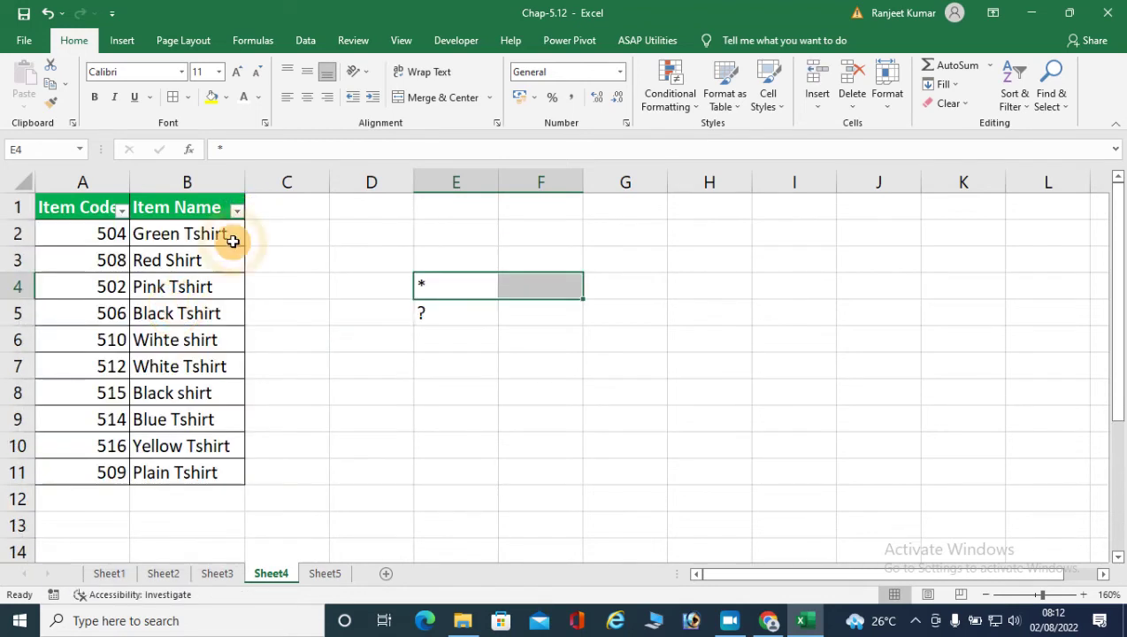
pyautogui.click(237, 211)
pyautogui.moveTo(237, 361)
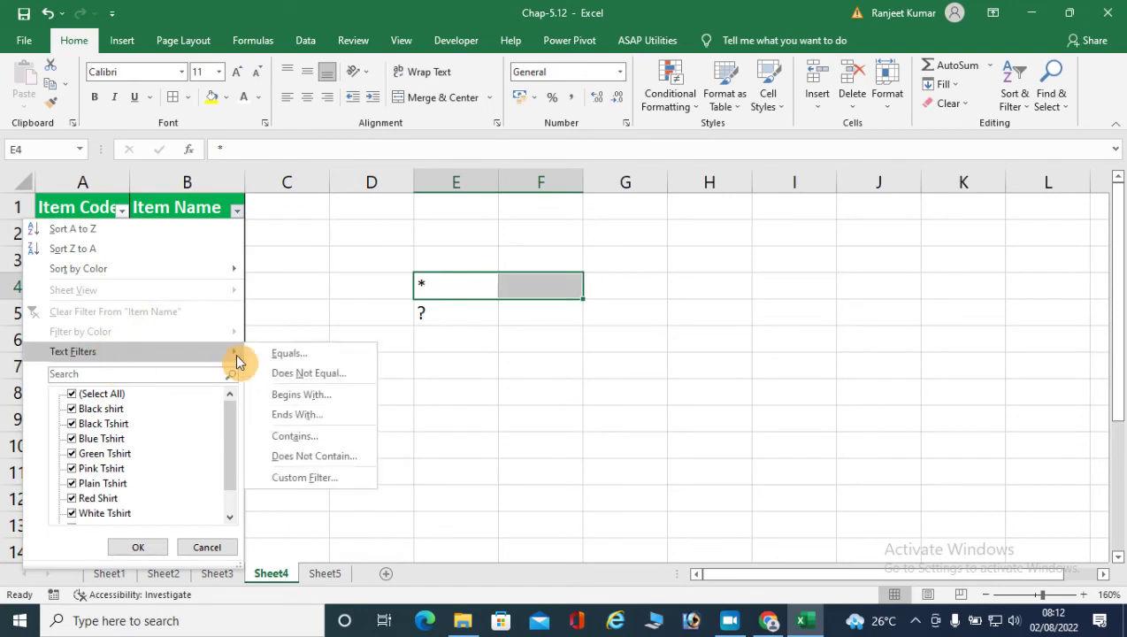
pyautogui.click(484, 384)
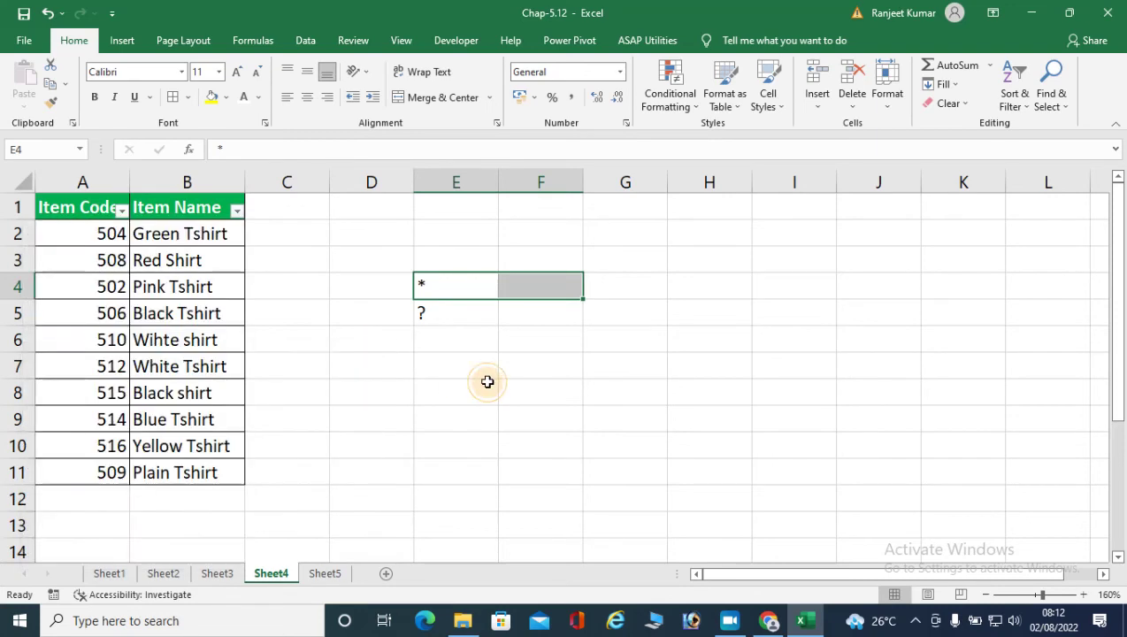
# Append the size S to the item name in B3 and the size M to the item name in B6
pyautogui.click(174, 260)
pyautogui.doubleClick(214, 261)
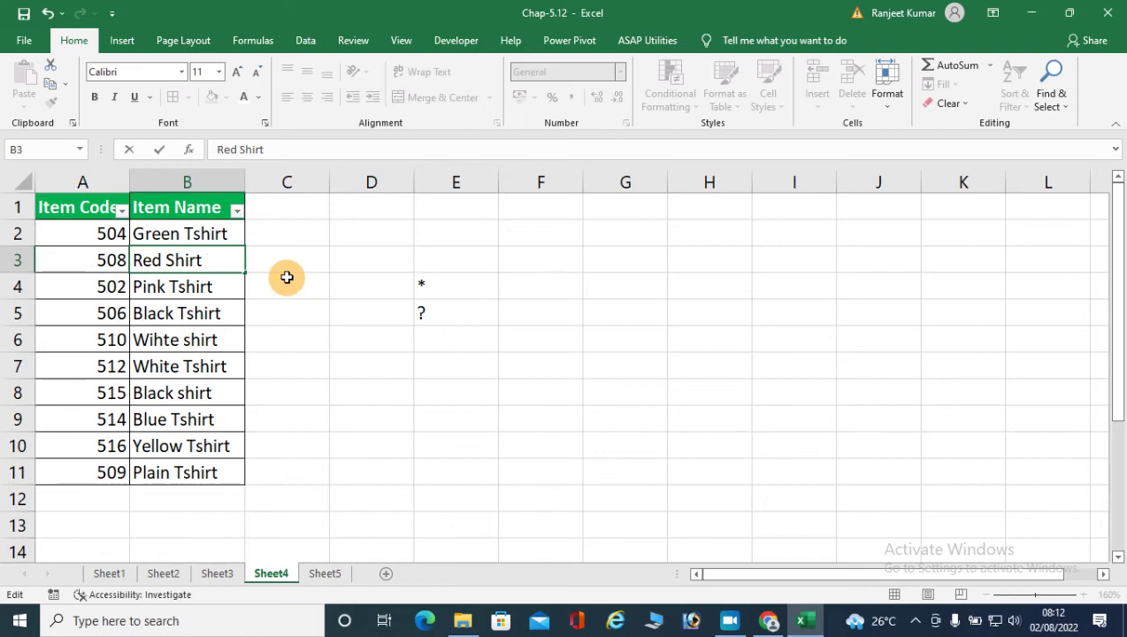
pyautogui.write('S')
pyautogui.press('Return')
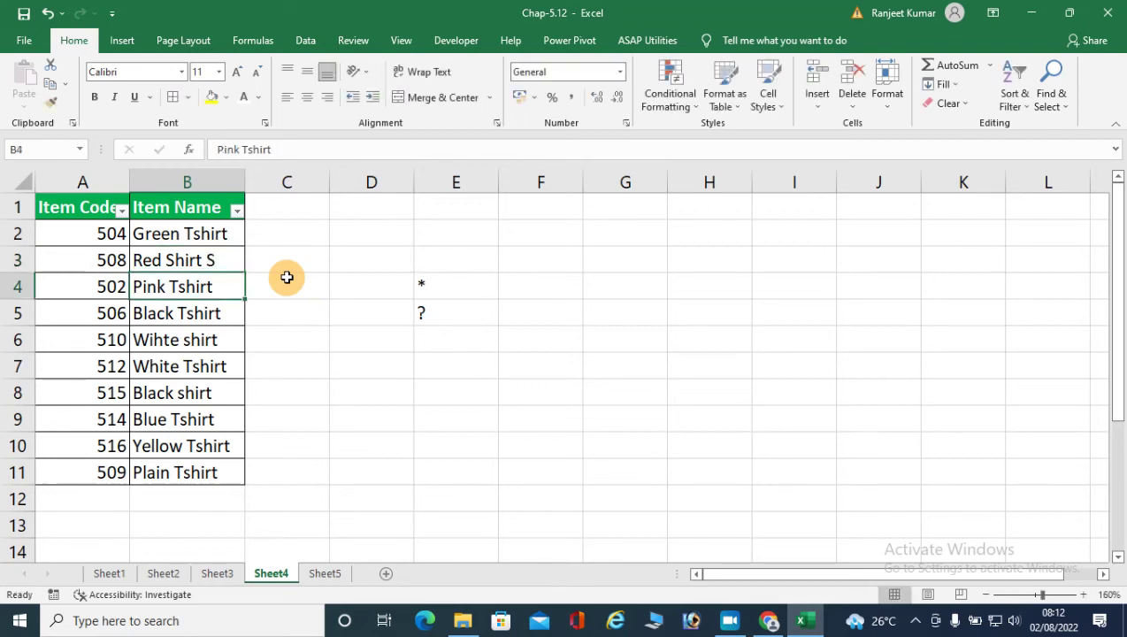
pyautogui.press('Down')
pyautogui.press('Down')
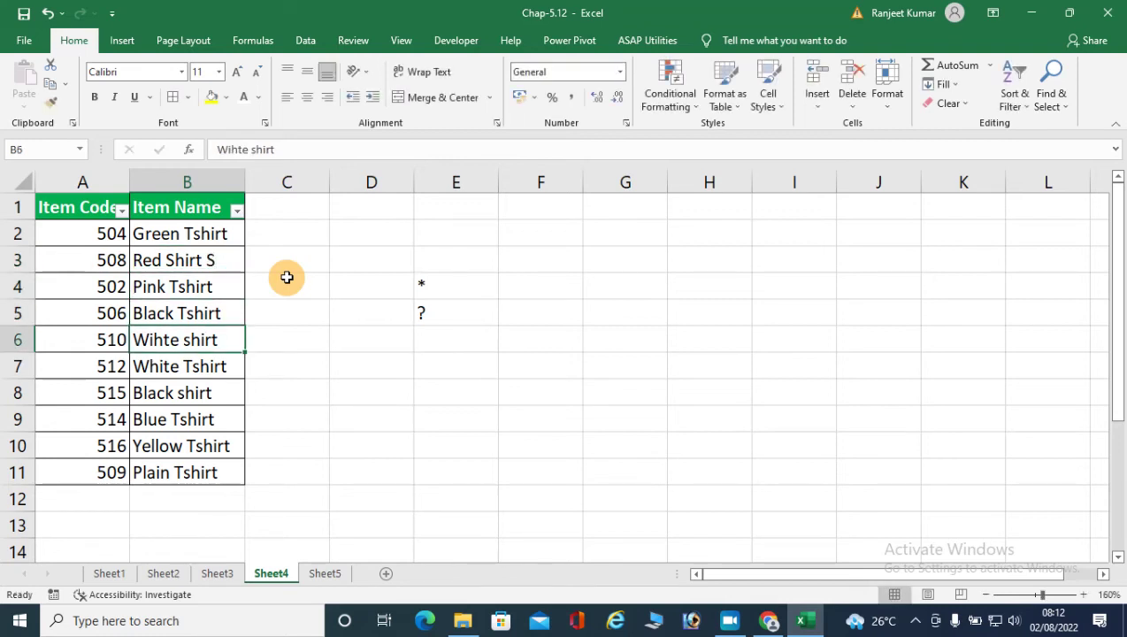
pyautogui.press('F2')
pyautogui.write('M')
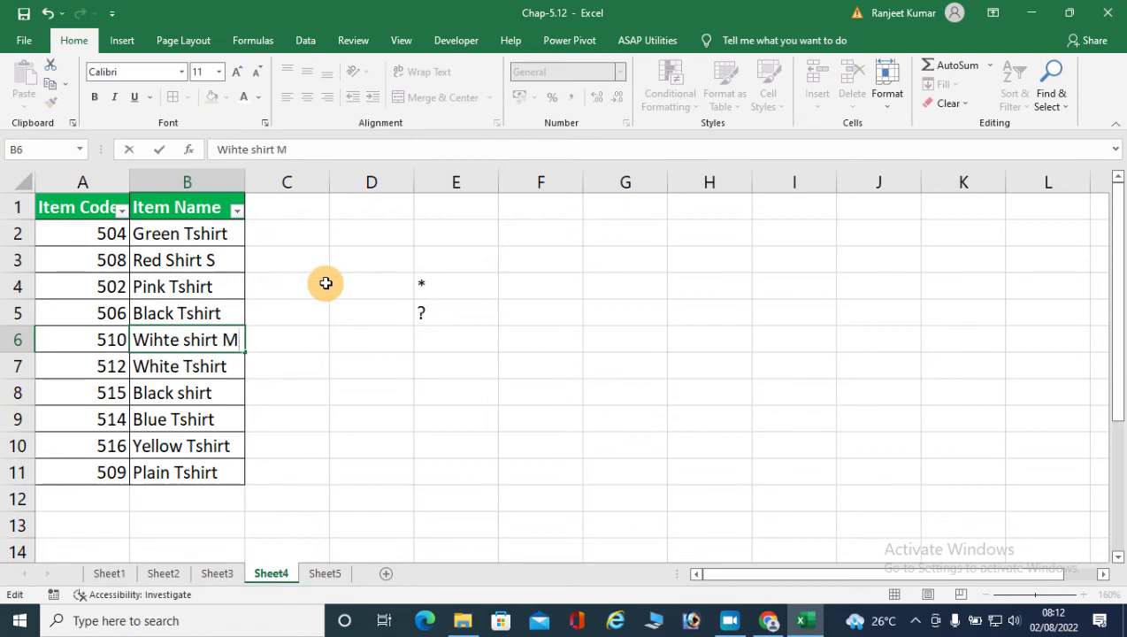
pyautogui.press('Return')
# Append the size L to the Black shirt item name in B8
pyautogui.press('Down')
pyautogui.press('F2')
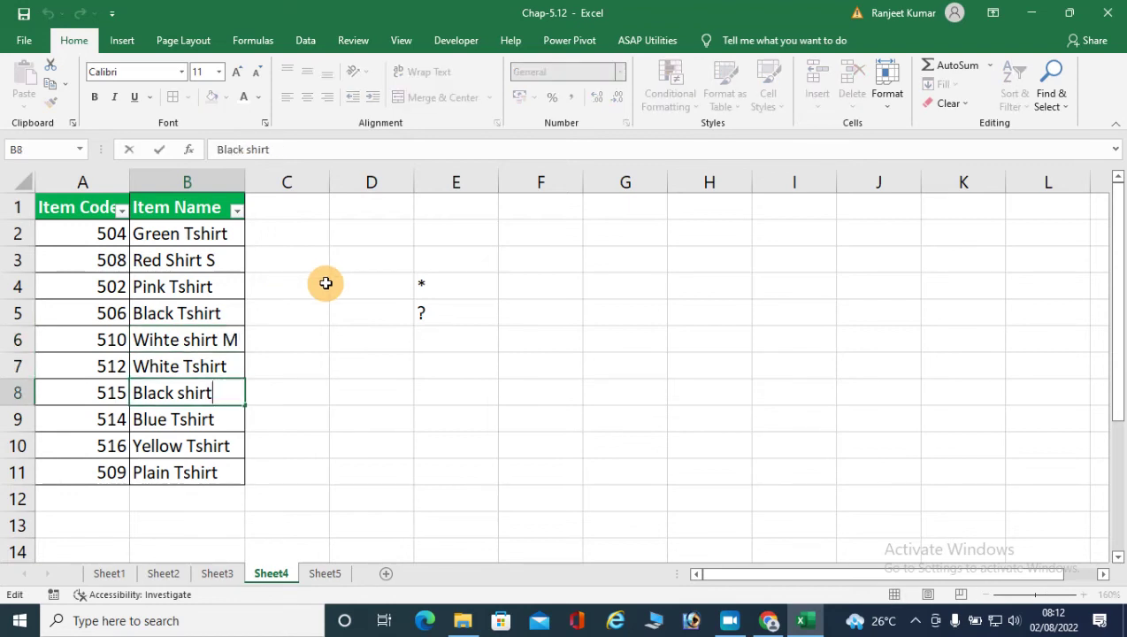
pyautogui.write('L')
pyautogui.press('Return')
pyautogui.press('Down')
pyautogui.press('Down')
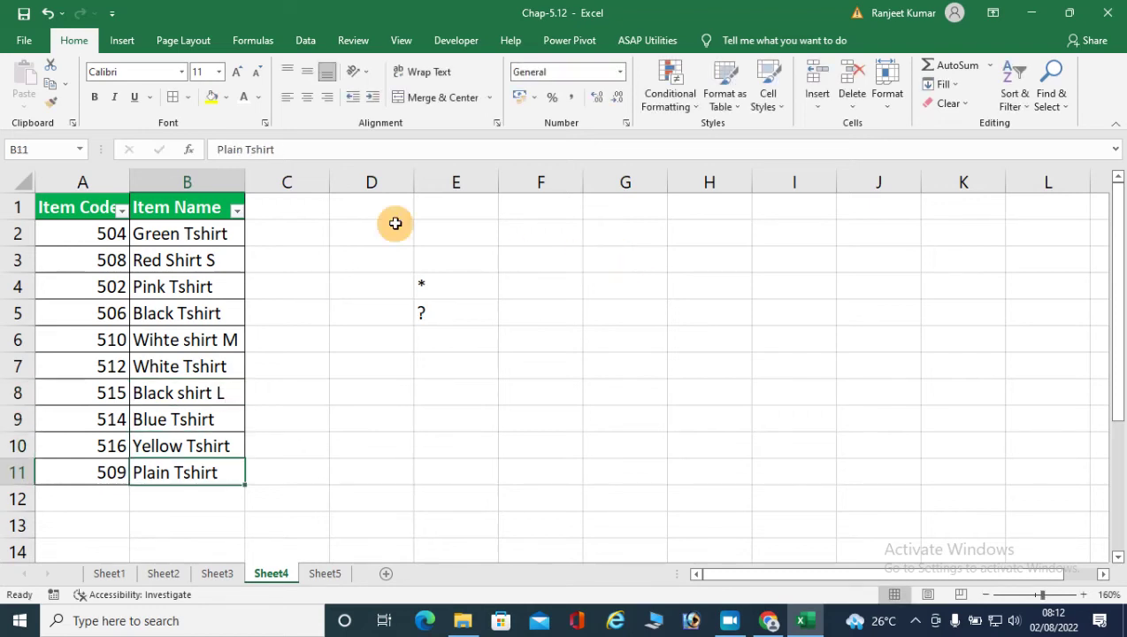
# Apply a custom text filter to Item Name that shows rows equal to * shirt *
pyautogui.click(236, 210)
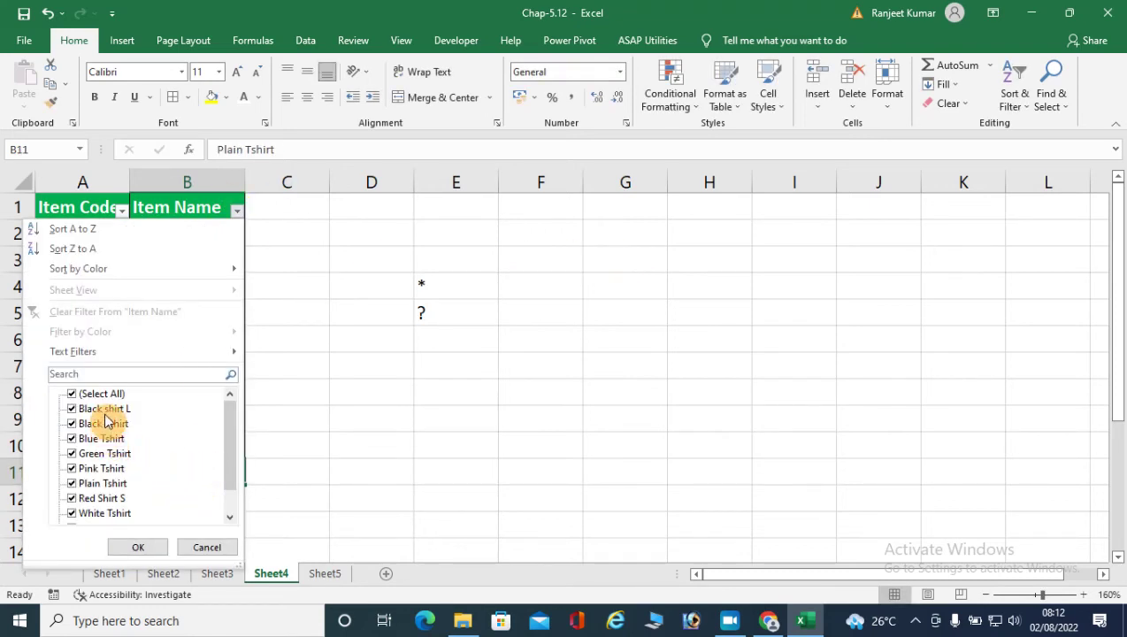
pyautogui.moveTo(216, 355)
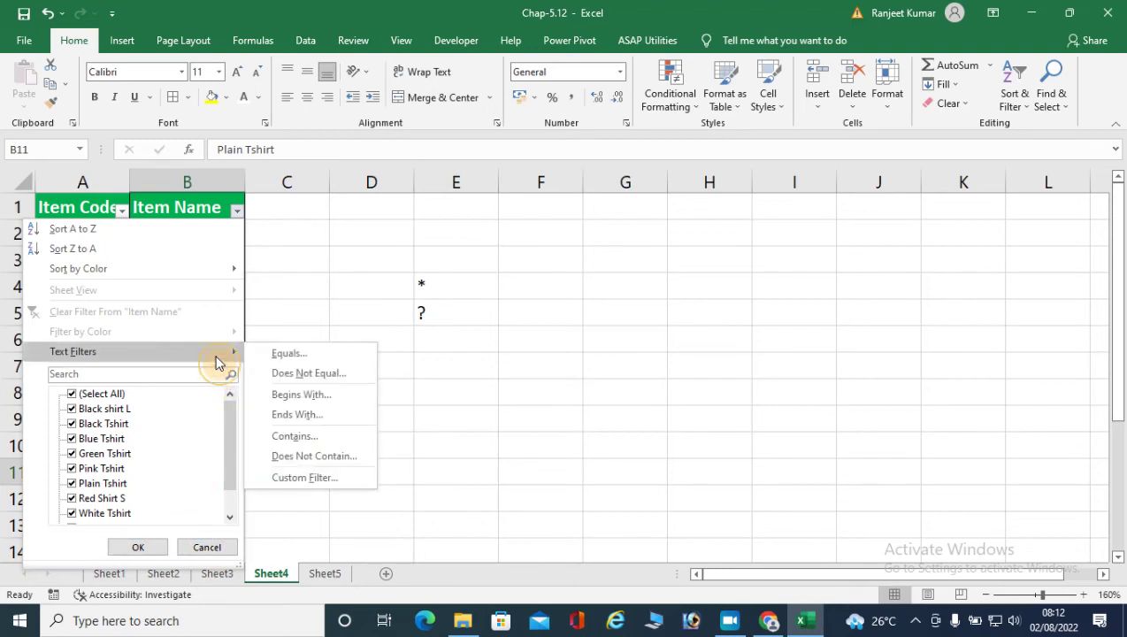
pyautogui.click(319, 481)
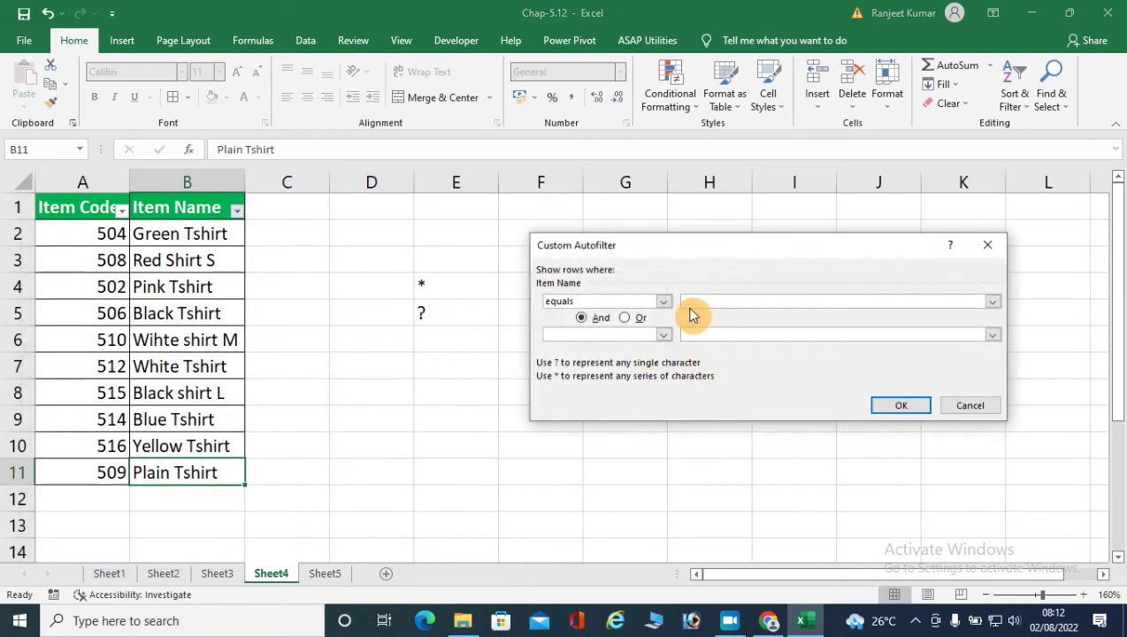
pyautogui.write('* Sh')
pyautogui.press('BackSpace')
pyautogui.press('BackSpace')
pyautogui.write('shirt *')
pyautogui.click(901, 407)
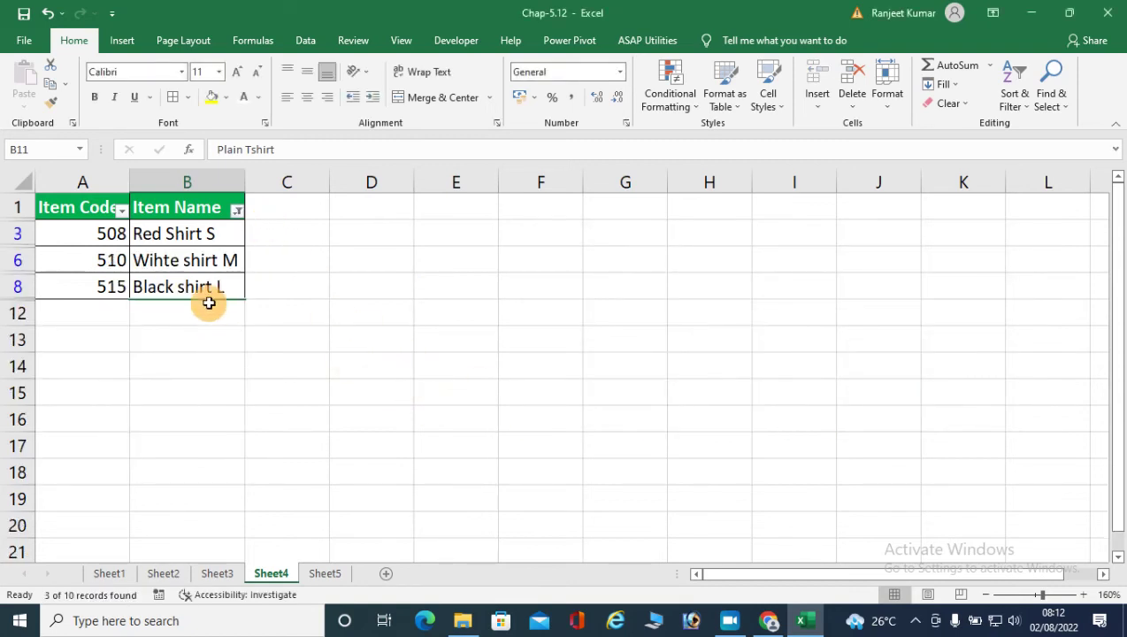
# Clear the Item Name filter and try a custom text filter for rows equal to * shirt, without a trailing wildcard
pyautogui.click(237, 210)
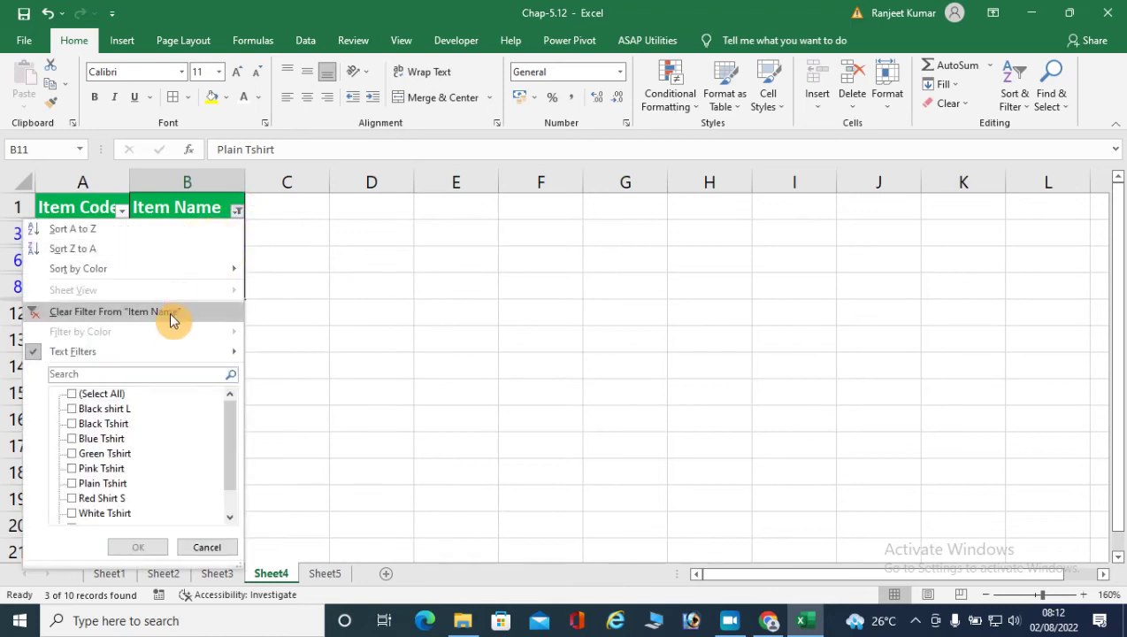
pyautogui.click(171, 313)
pyautogui.click(236, 213)
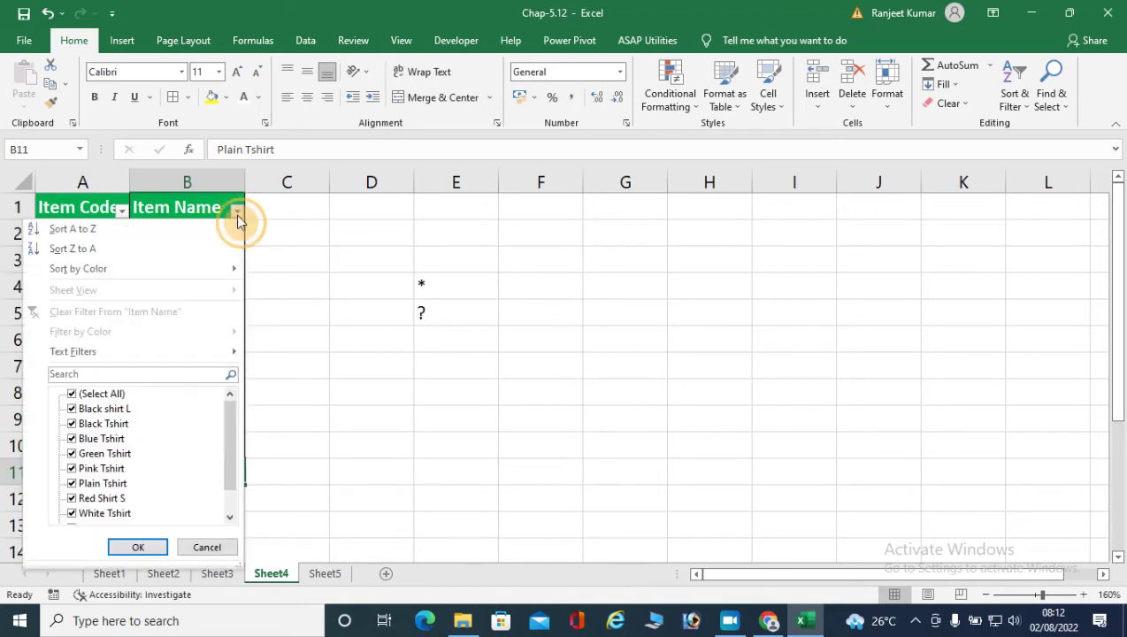
pyautogui.moveTo(177, 351)
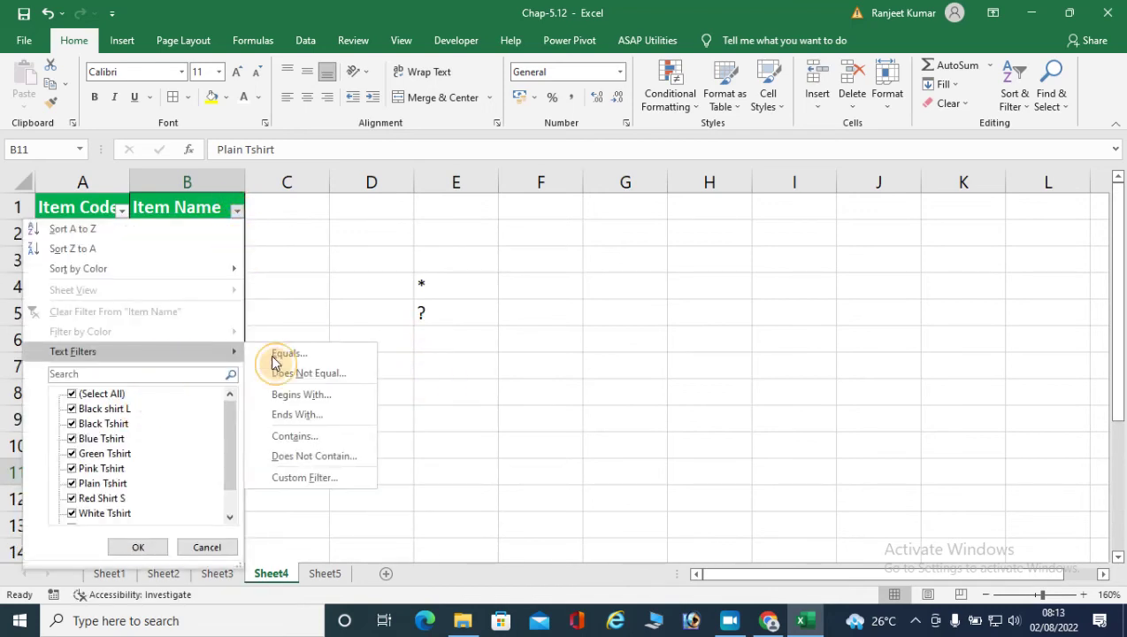
pyautogui.click(304, 478)
pyautogui.click(708, 302)
pyautogui.write('*')
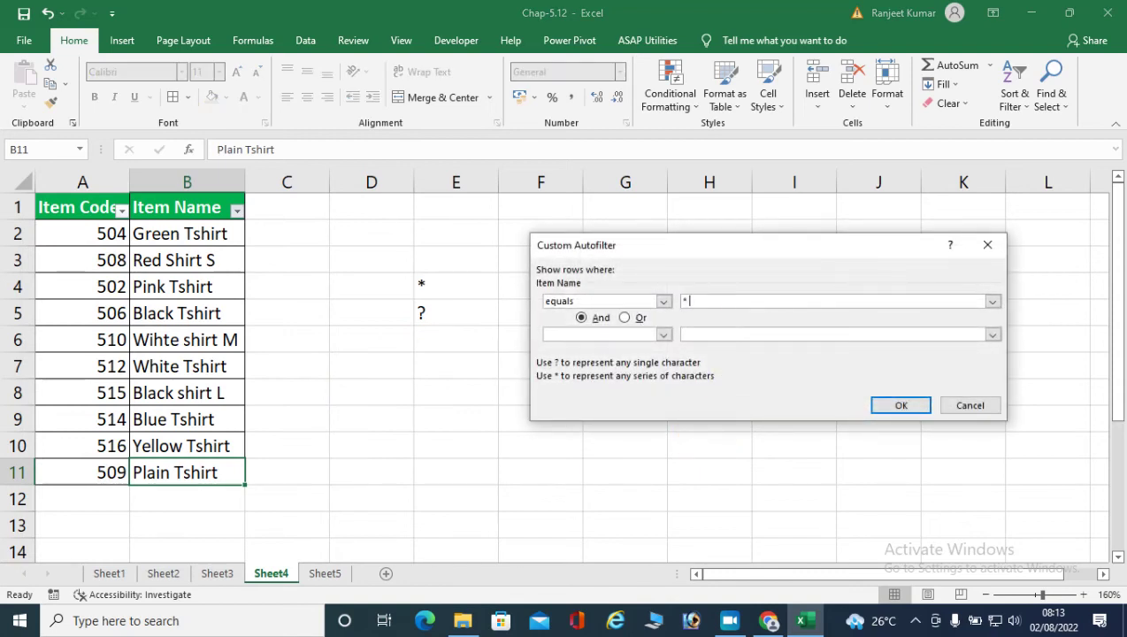
pyautogui.write(' shirt')
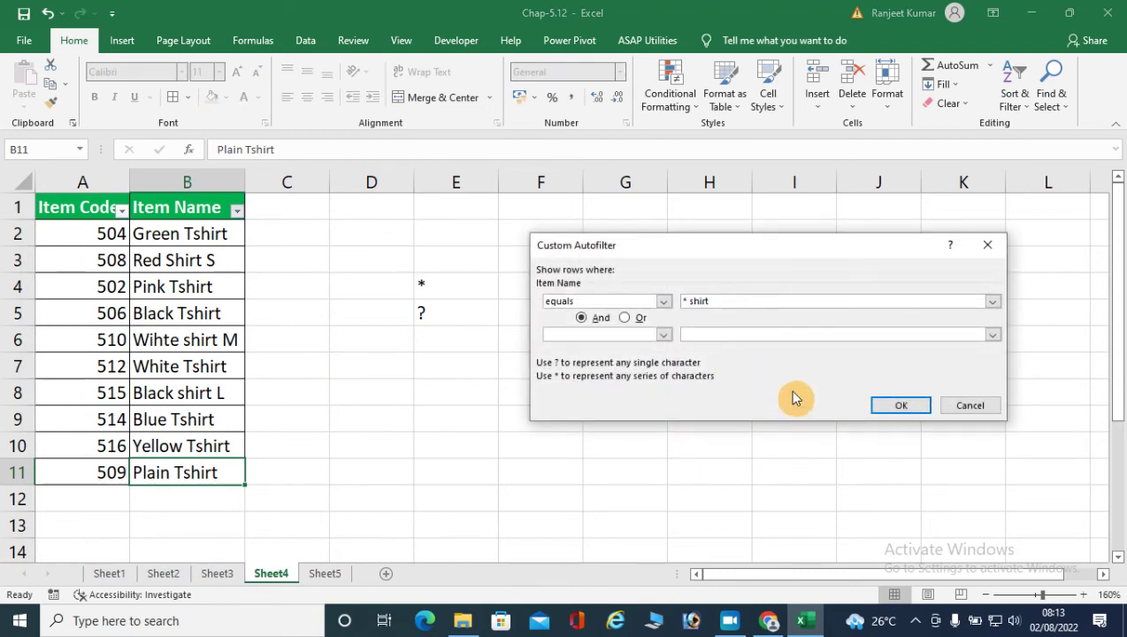
pyautogui.click(900, 405)
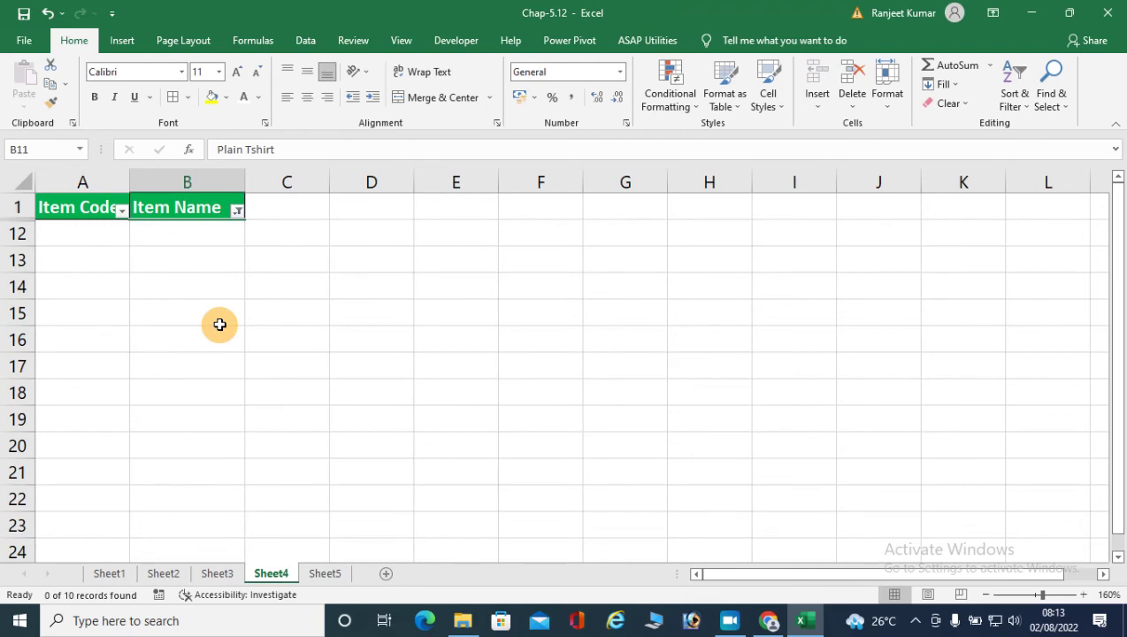
# Clear the Item Name filter and apply a custom text filter showing rows equal to * shirt *, with the trailing wildcard
pyautogui.click(237, 210)
pyautogui.click(156, 311)
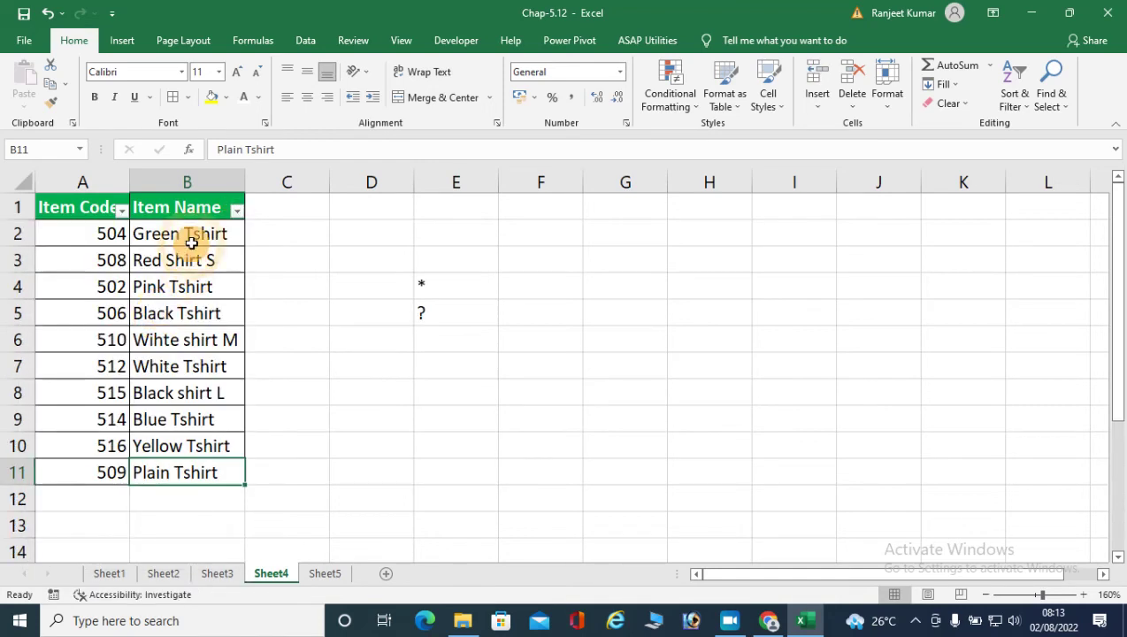
pyautogui.click(237, 210)
pyautogui.moveTo(217, 348)
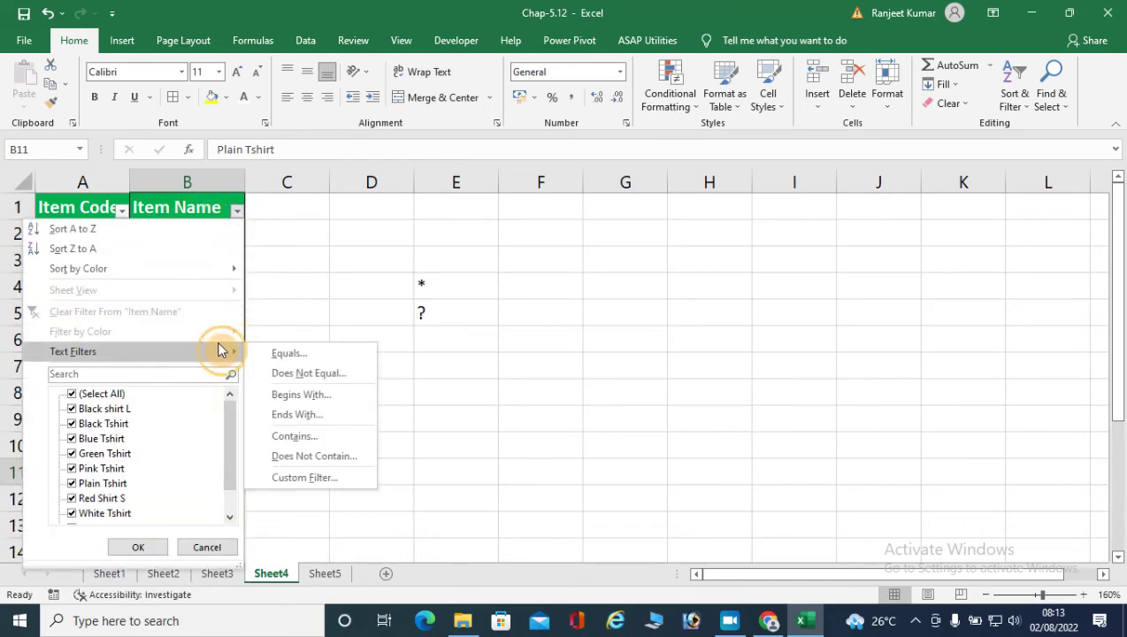
pyautogui.click(307, 476)
pyautogui.click(704, 301)
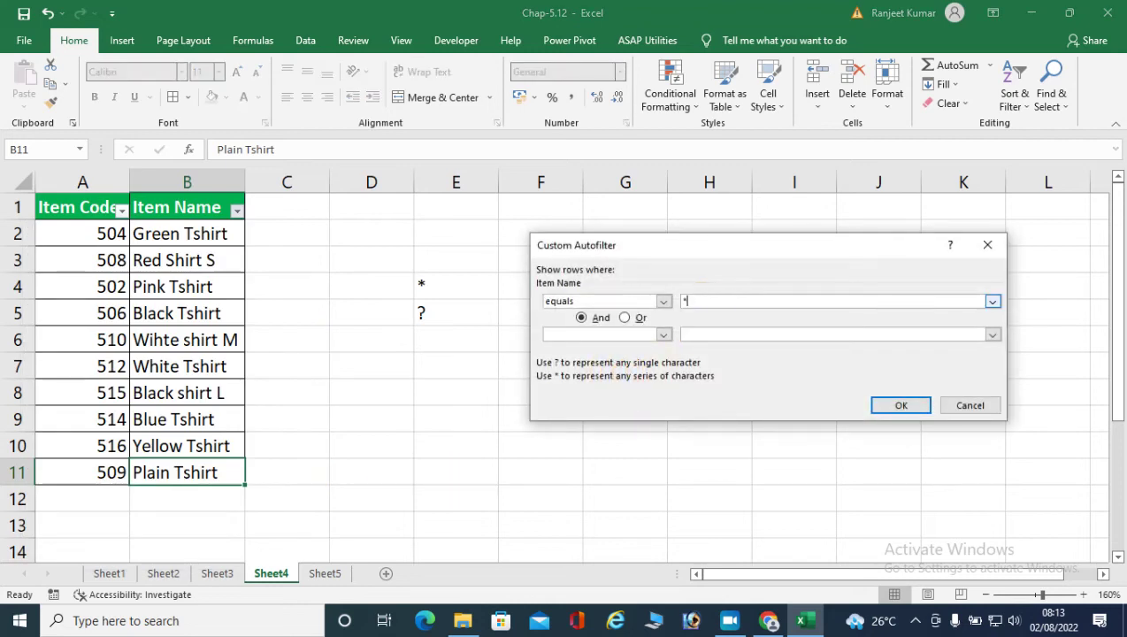
pyautogui.write('* s')
pyautogui.press('BackSpace')
pyautogui.write('hirt')
pyautogui.write(' ?')
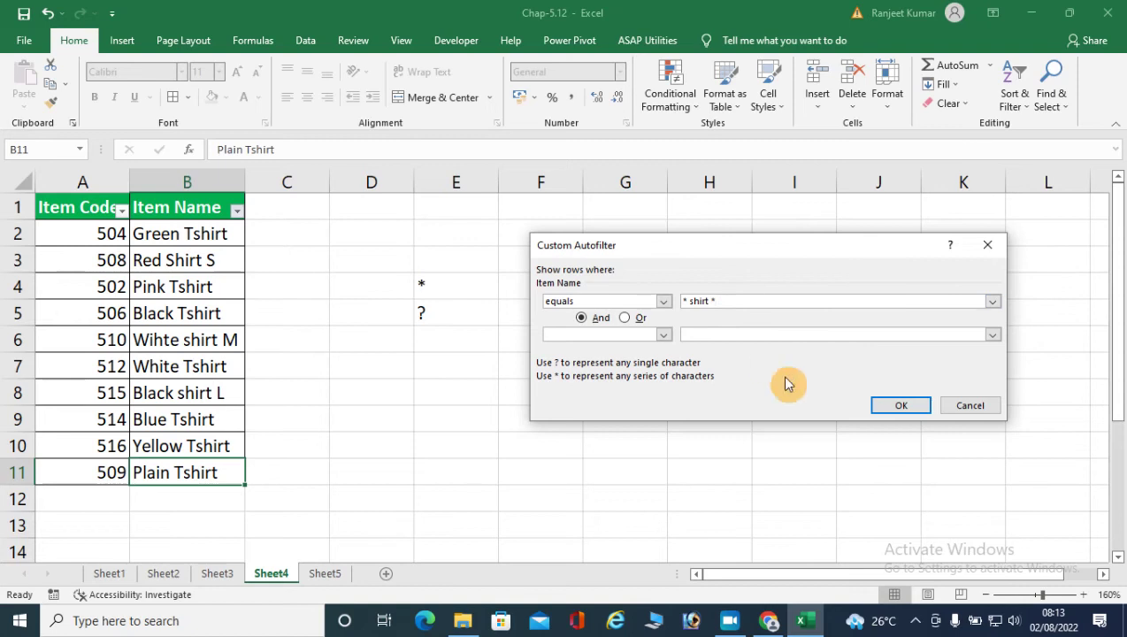
pyautogui.click(893, 406)
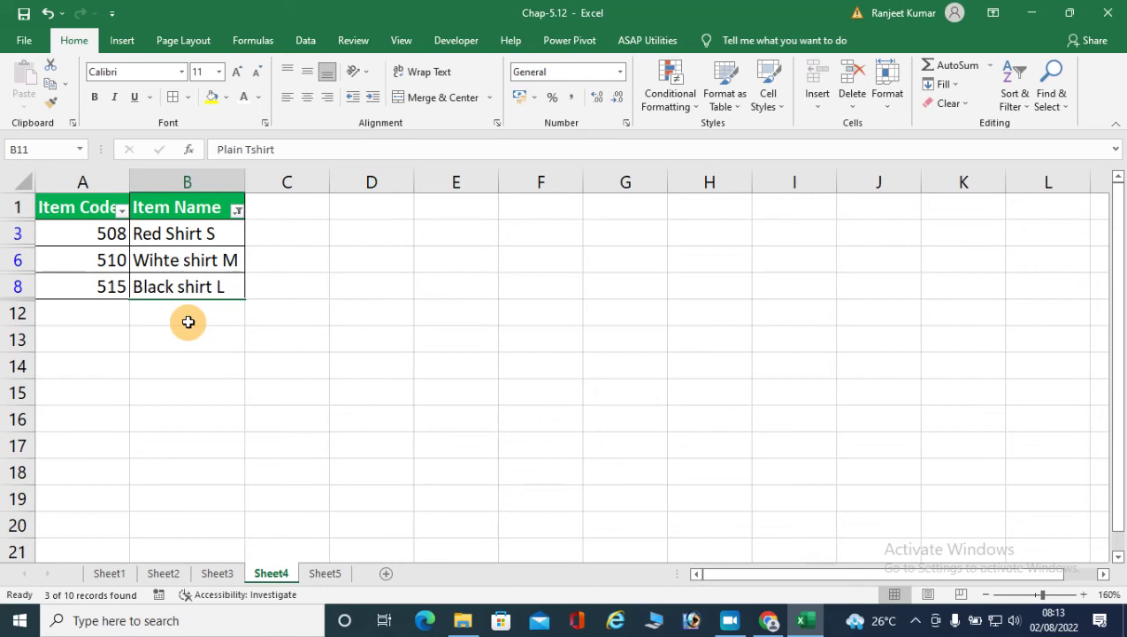
# Clear the Item Name filter and look through the column's list of filter values without changing the selection
pyautogui.click(236, 210)
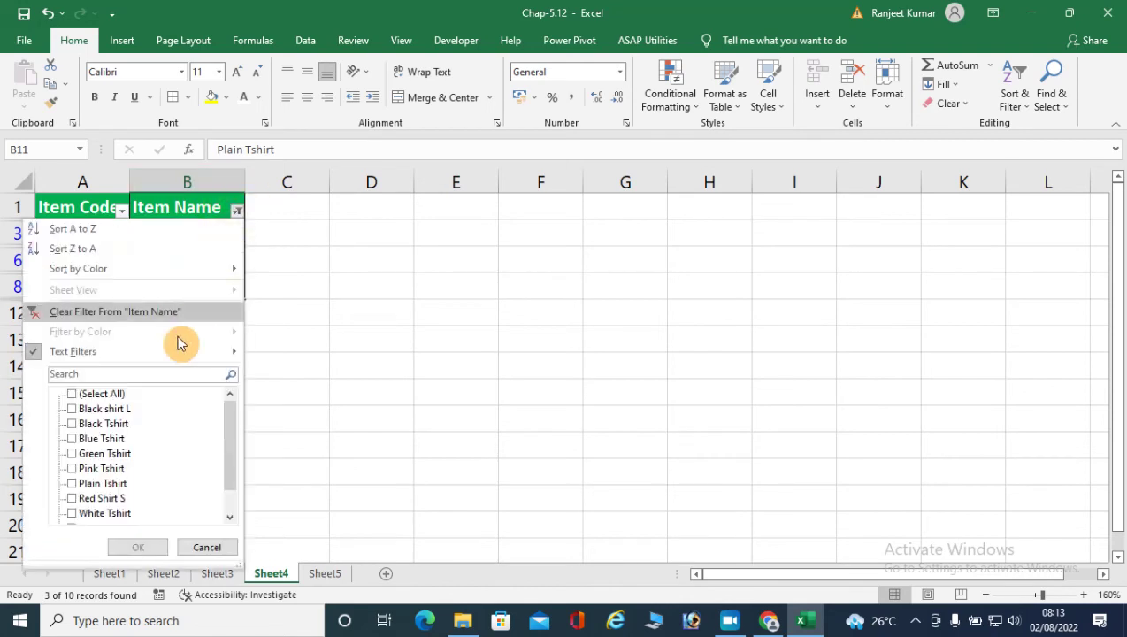
pyautogui.click(138, 312)
pyautogui.click(236, 209)
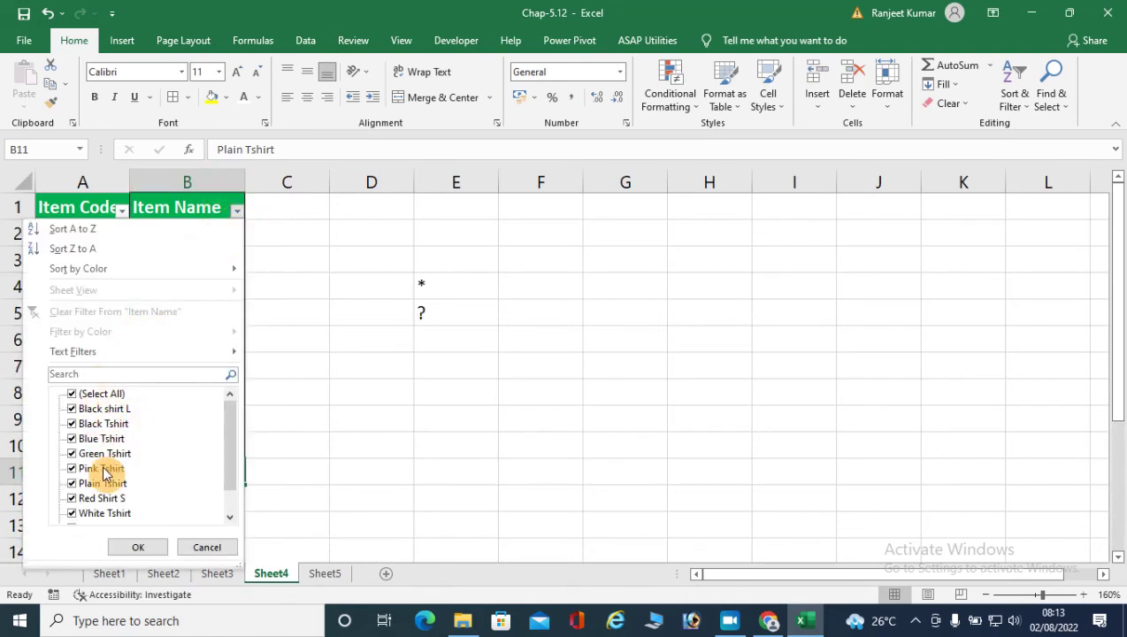
pyautogui.scroll(-1, 104, 473)
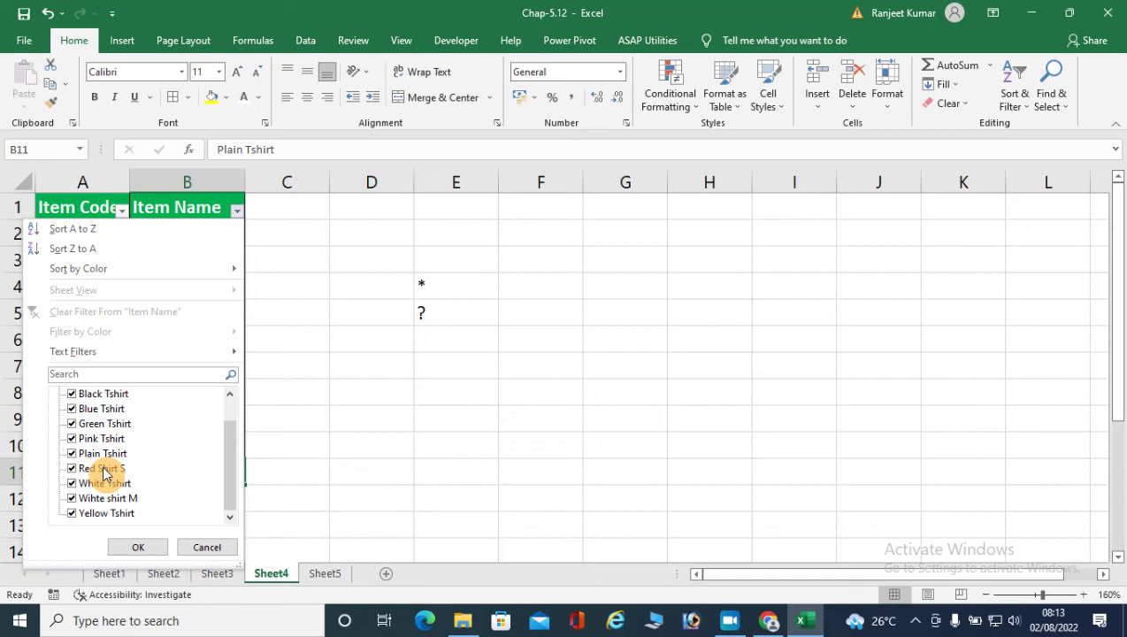
pyautogui.scroll(1, 104, 473)
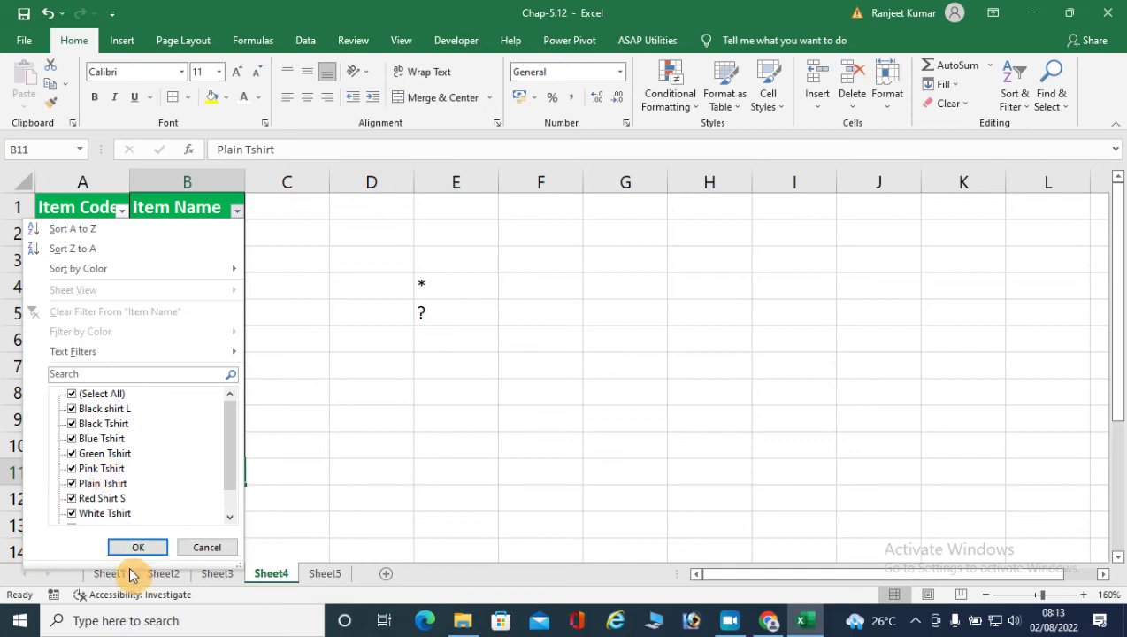
pyautogui.click(220, 554)
# Turn off AutoFilter for the item table on Sheet4
pyautogui.click(111, 574)
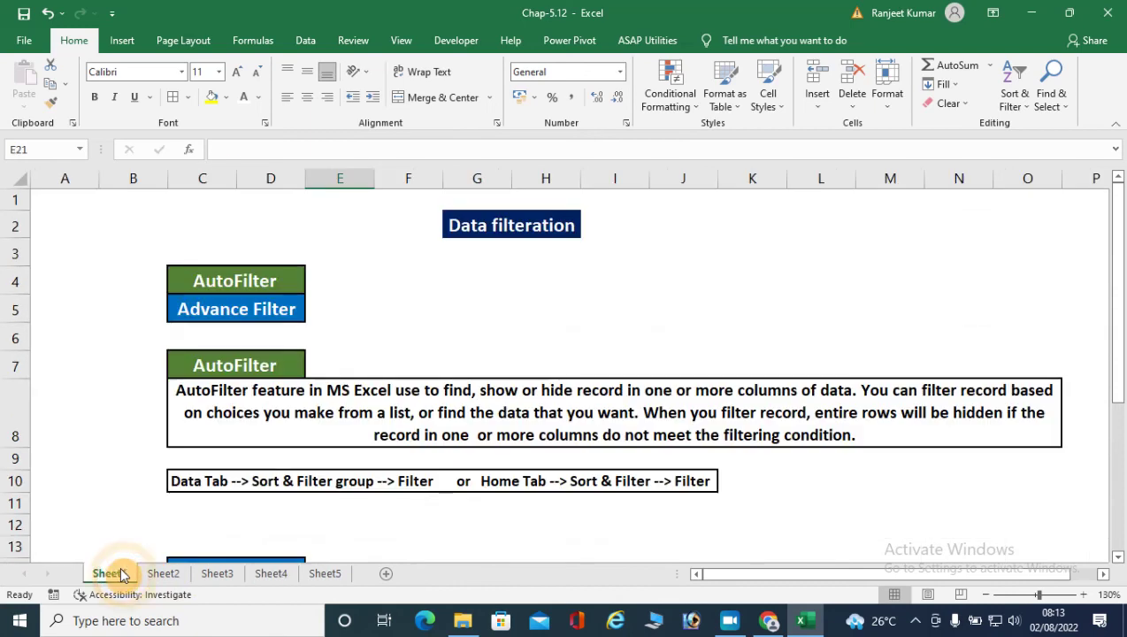
pyautogui.click(168, 574)
pyautogui.click(285, 575)
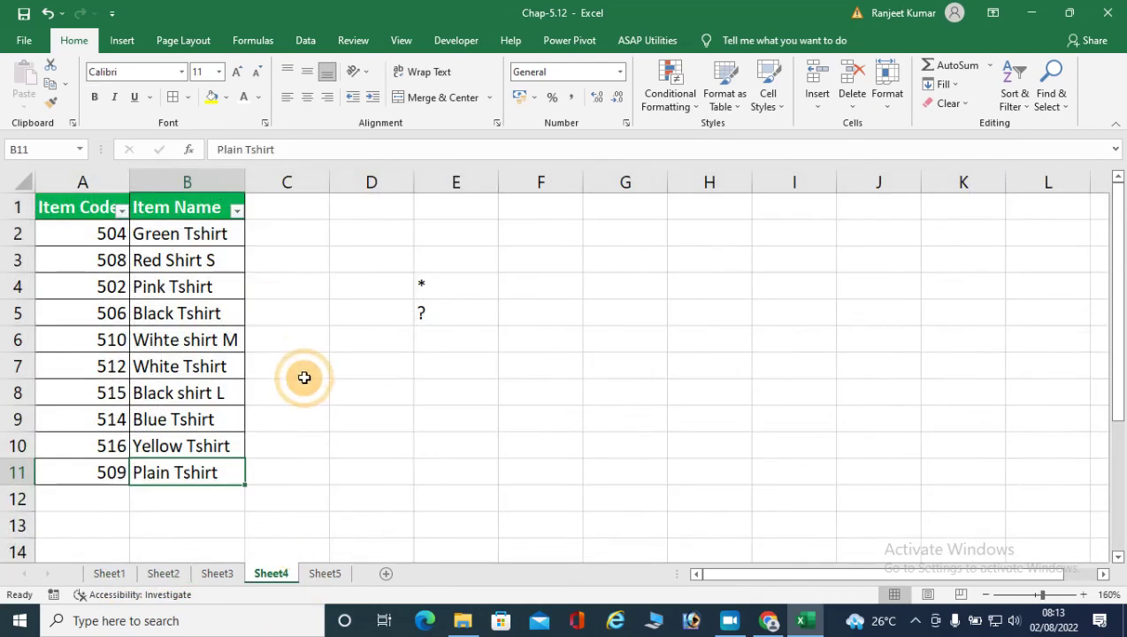
pyautogui.click(84, 204)
pyautogui.hotkey('ctrl', 'shift', 'l')
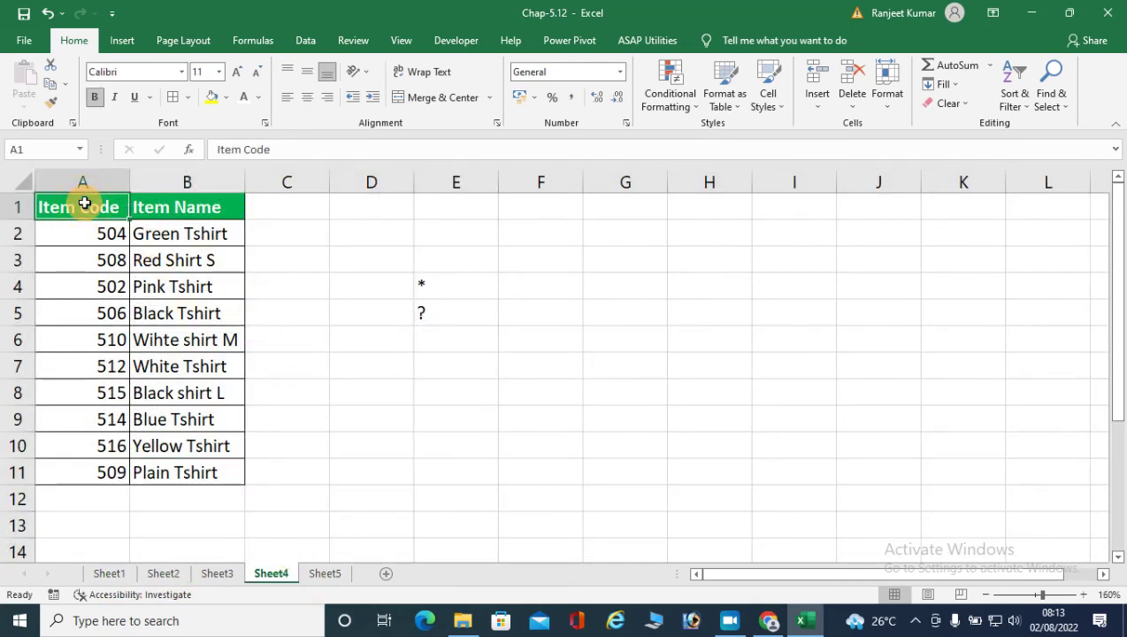
# Turn on AutoFilter for the sales table's header row on Sheet2
pyautogui.click(111, 574)
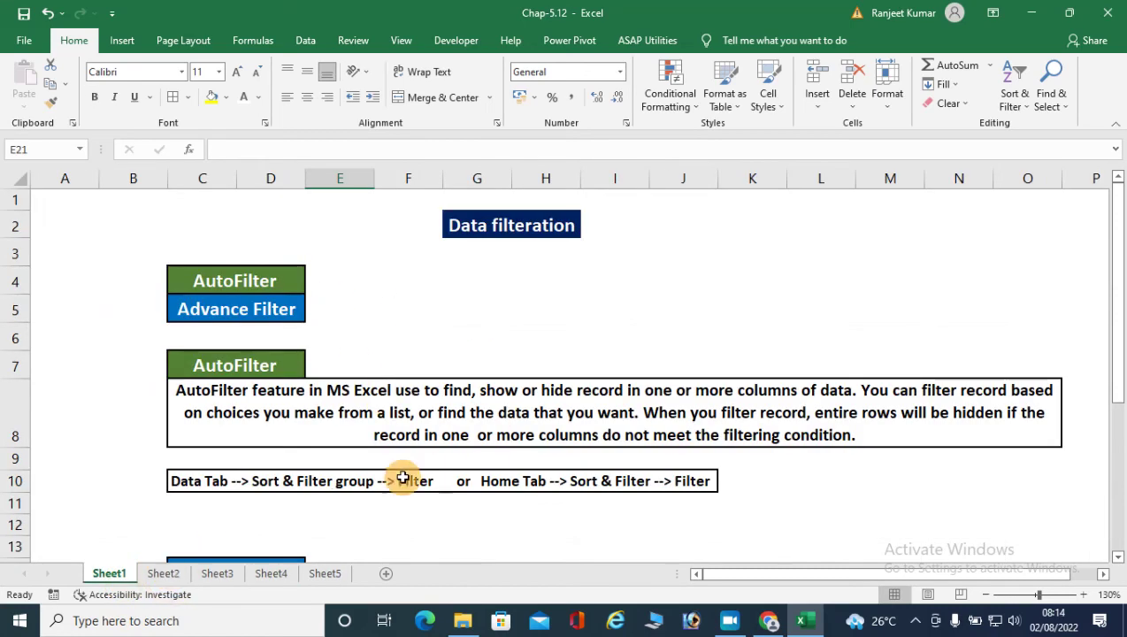
pyautogui.click(163, 574)
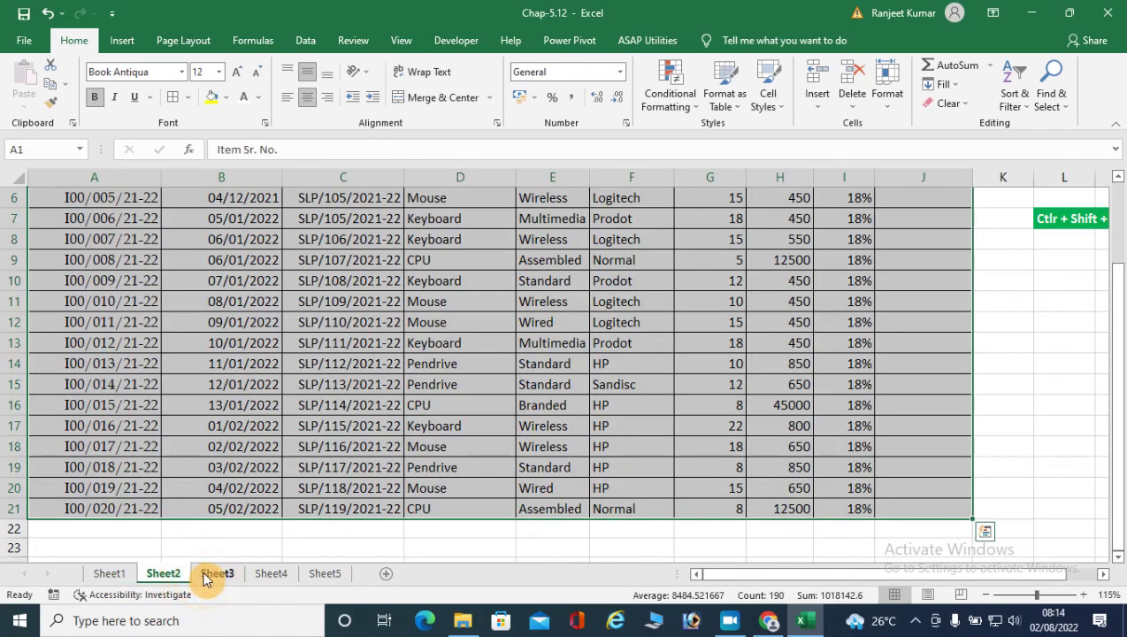
pyautogui.scroll(2, 293, 467)
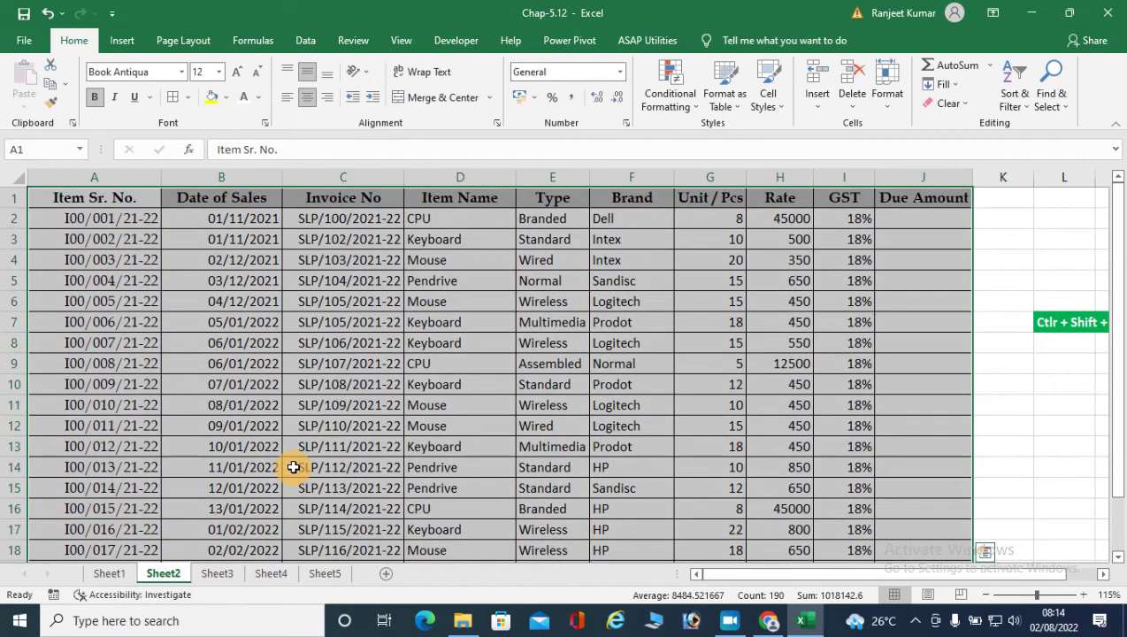
pyautogui.click(1103, 574)
pyautogui.moveTo(817, 577); pyautogui.dragTo(743, 582)
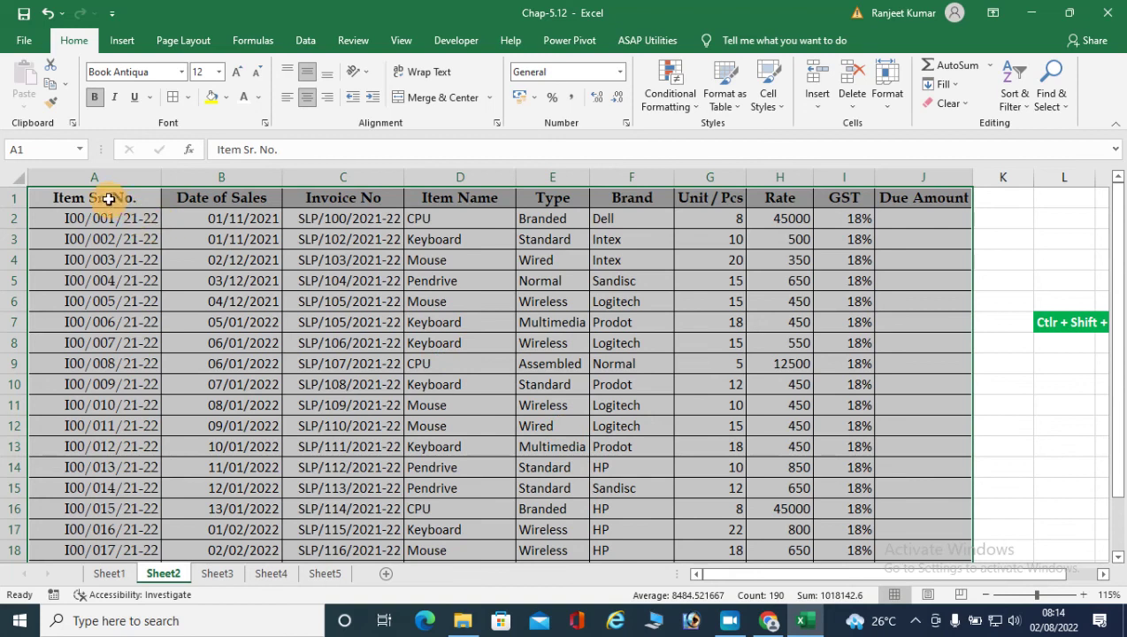
pyautogui.click(186, 280)
pyautogui.click(108, 206)
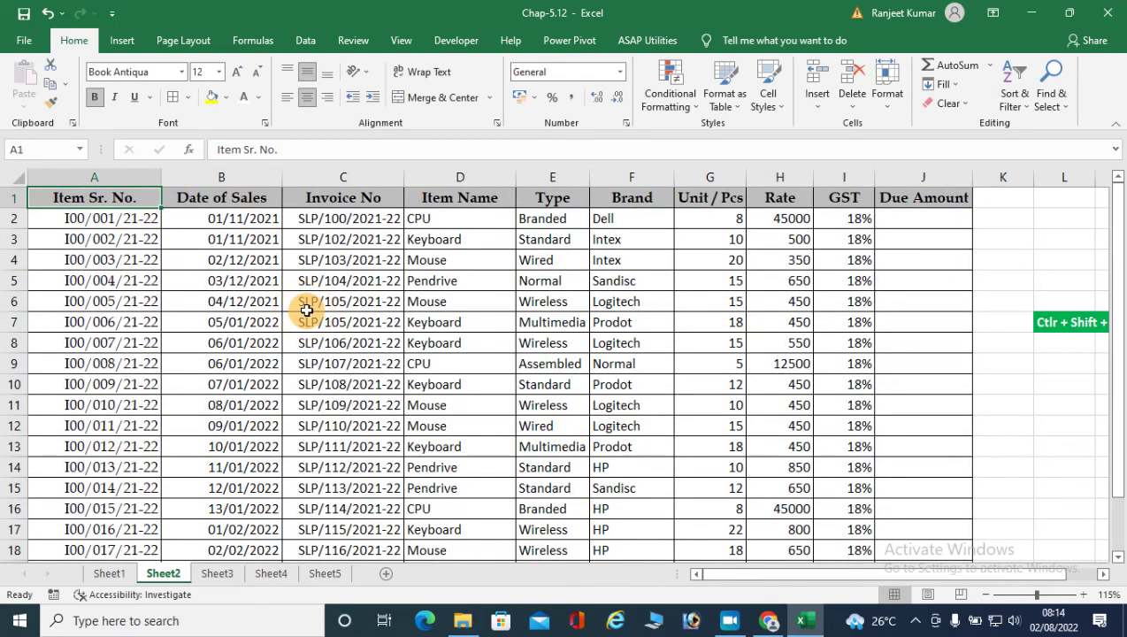
pyautogui.hotkey('ctrl', 'shift', 'l')
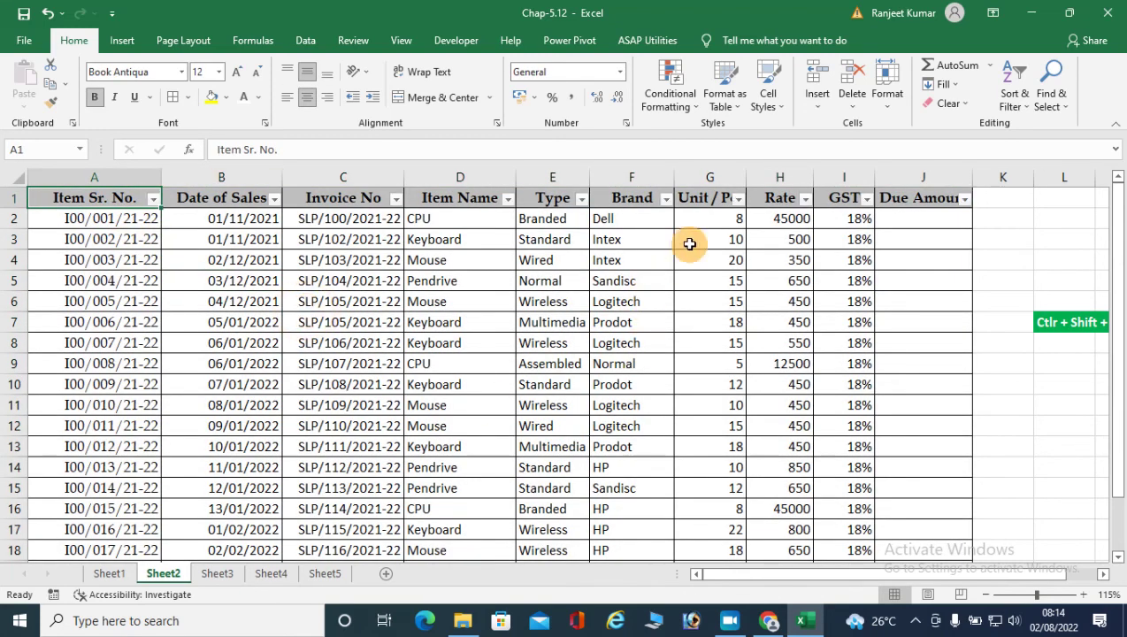
# Apply a number filter to Unit / Pcs that shows rows greater than 15
pyautogui.click(738, 199)
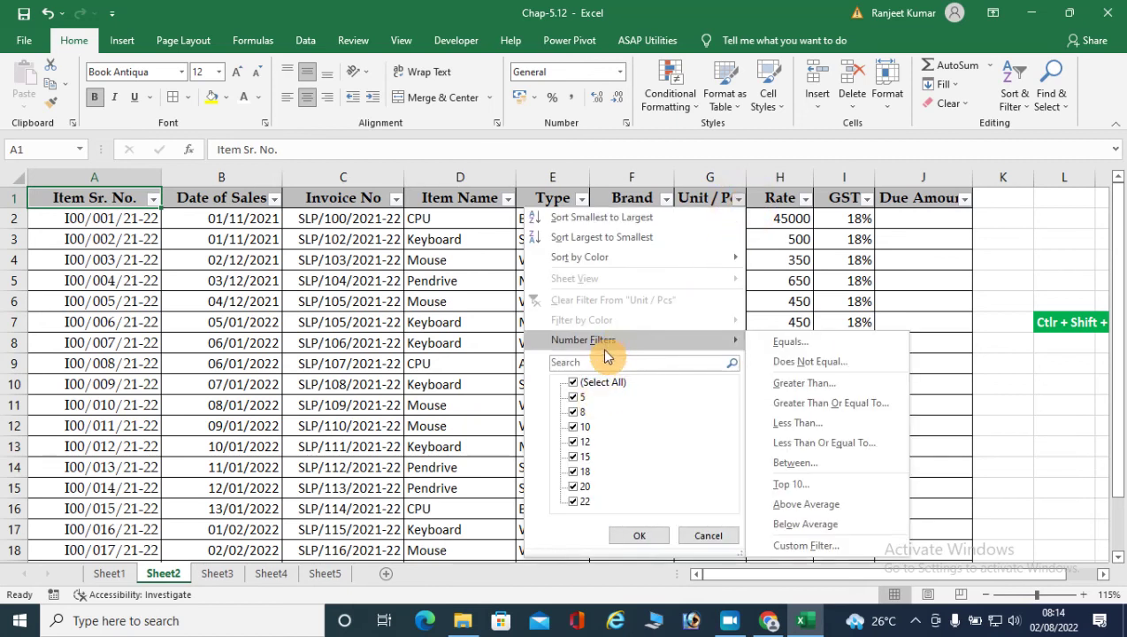
pyautogui.moveTo(712, 347)
pyautogui.click(799, 388)
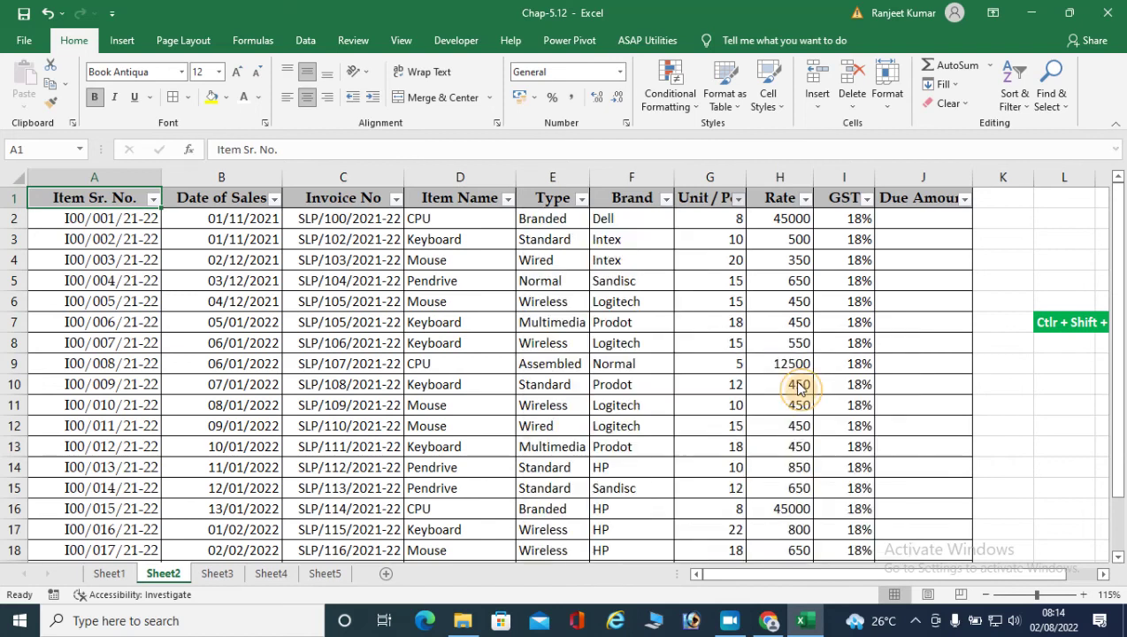
pyautogui.write('15')
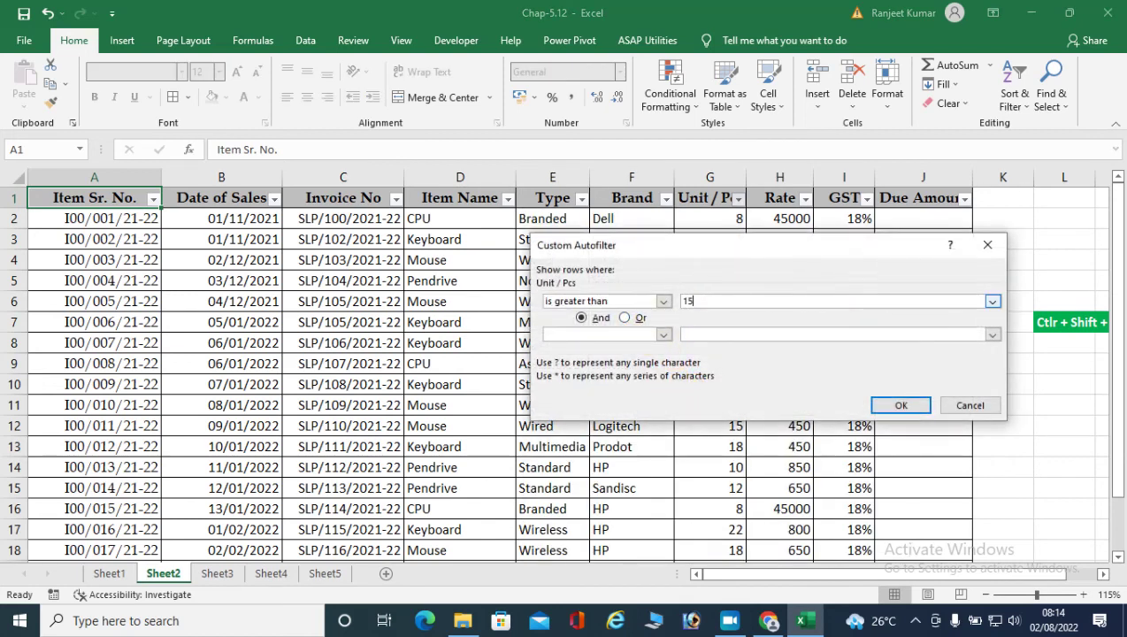
pyautogui.click(898, 405)
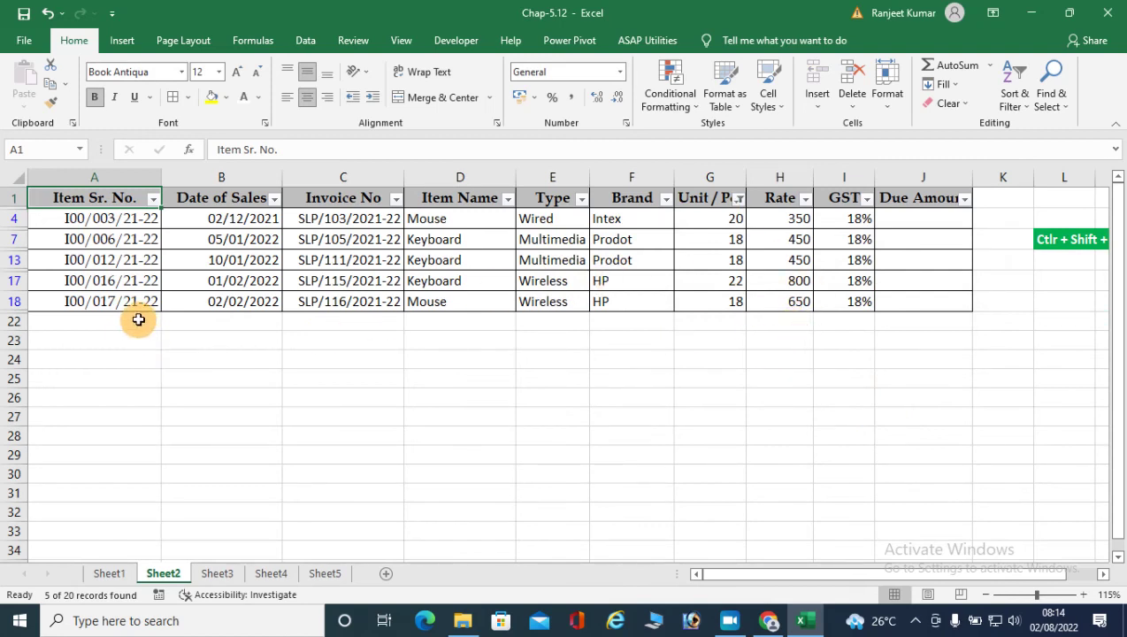
# Change the Unit / Pcs value in G4 to 10 while the filter is active
pyautogui.click(724, 219)
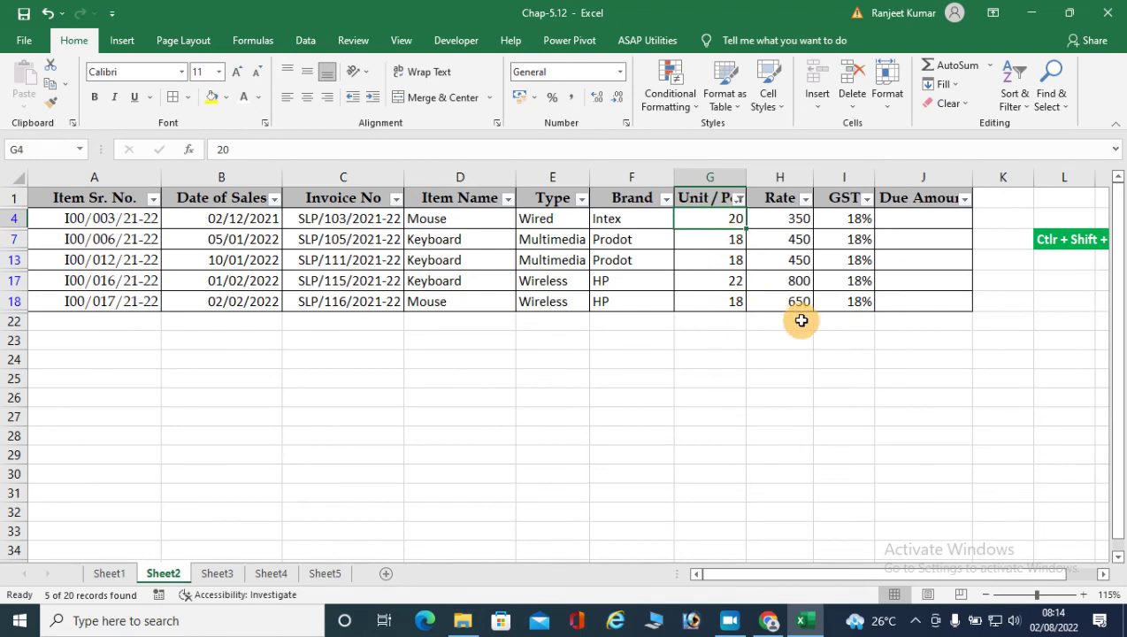
pyautogui.write('10')
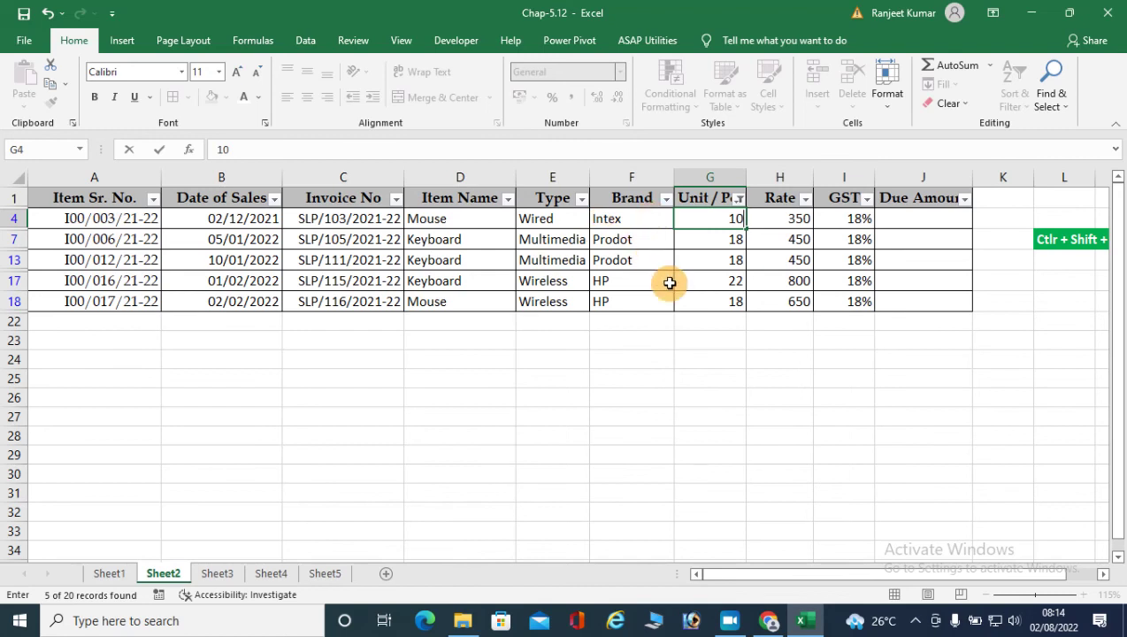
pyautogui.press('Return')
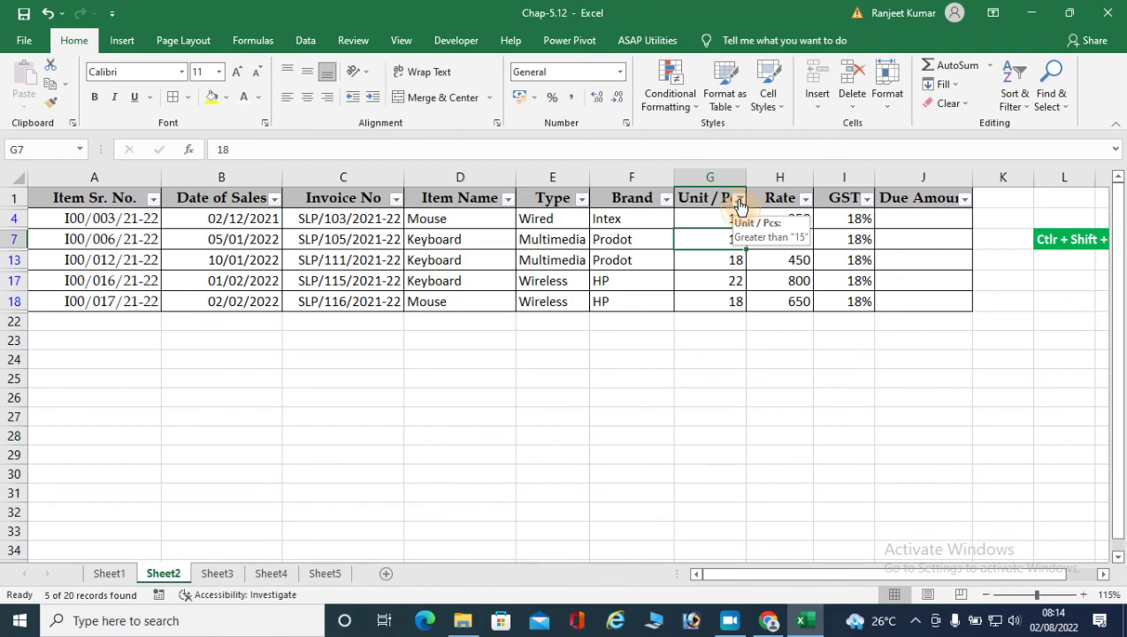
# Reapply the greater than 15 number filter on Unit / Pcs to account for the edited quantity
pyautogui.click(739, 201)
pyautogui.moveTo(601, 343)
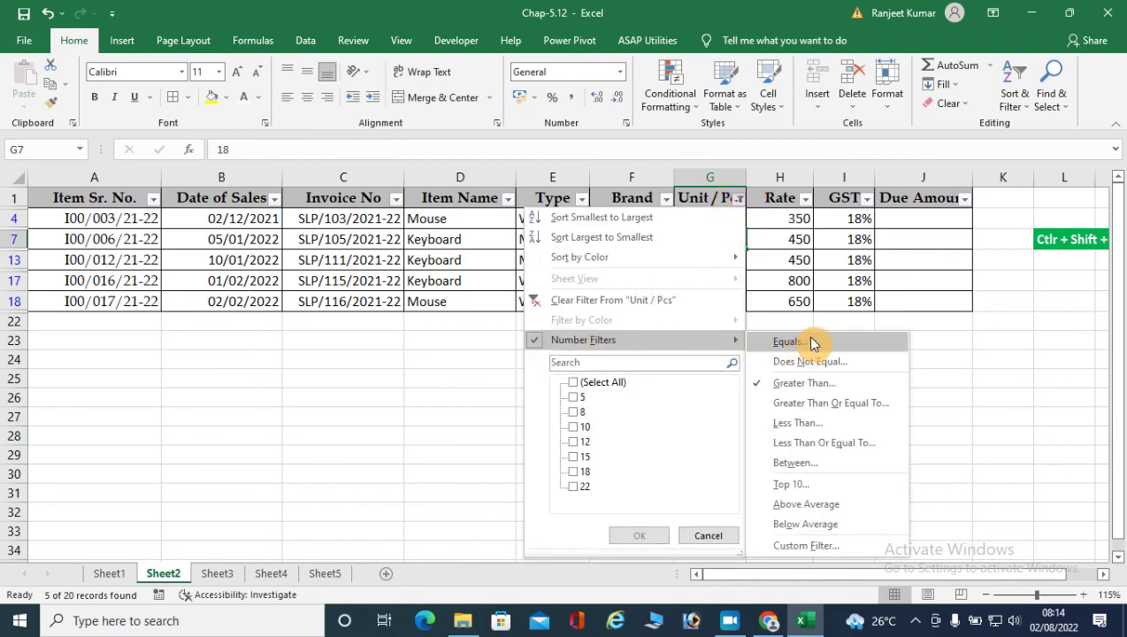
pyautogui.click(800, 384)
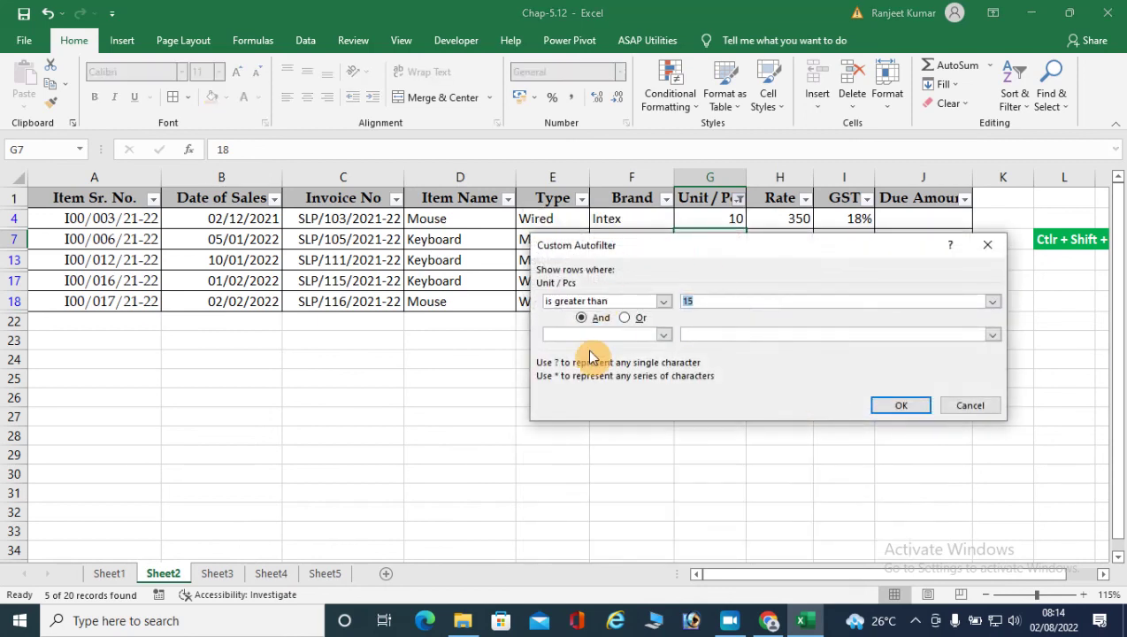
pyautogui.moveTo(795, 246); pyautogui.dragTo(740, 326)
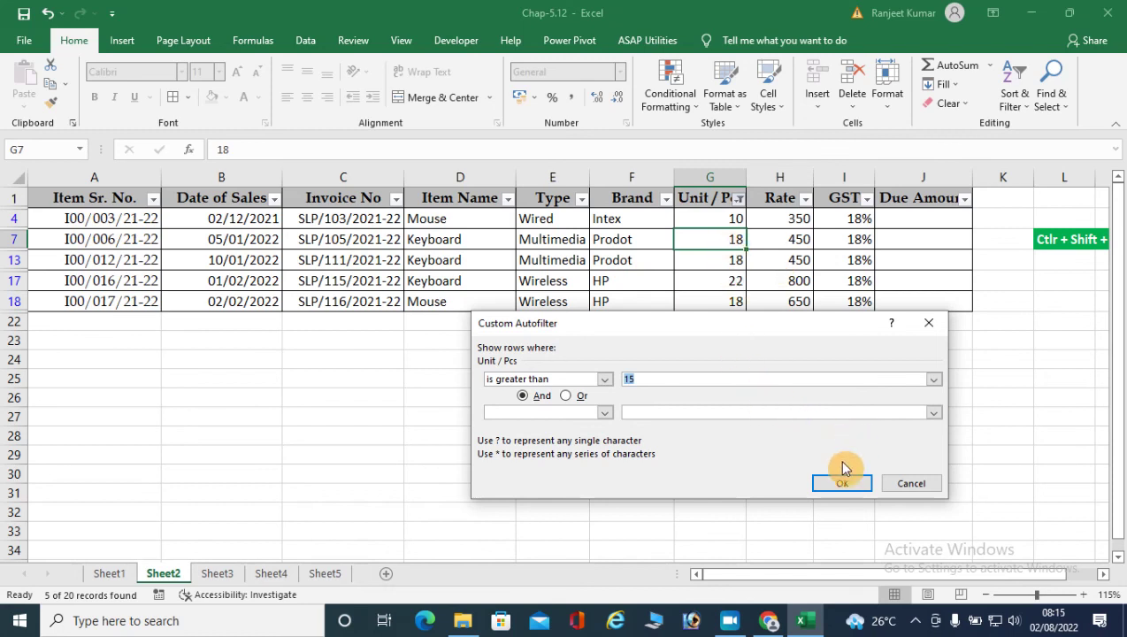
pyautogui.click(843, 489)
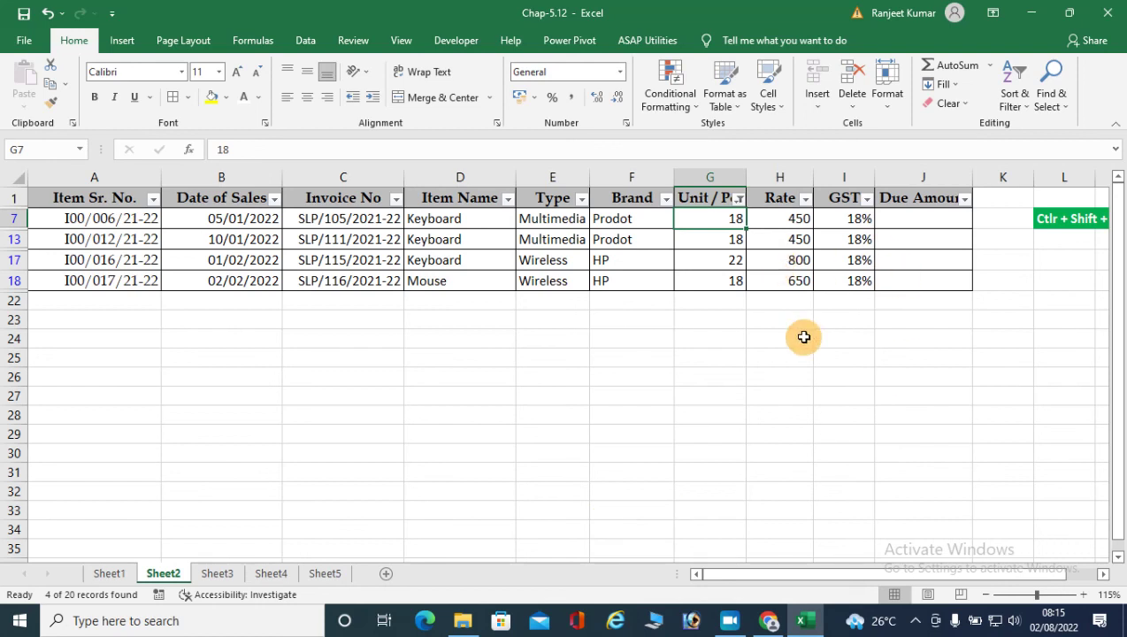
# Turn off AutoFilter on the sales table and set the Unit / Pcs value in G4 to 20
pyautogui.hotkey('ctrl', 'shift', 'l')
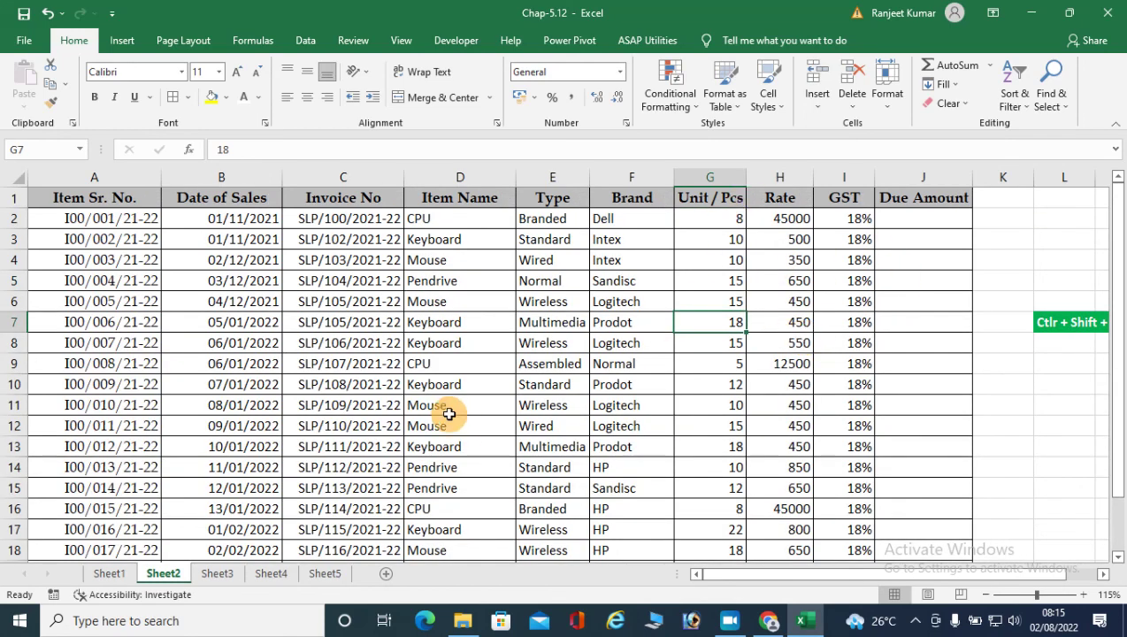
pyautogui.click(726, 258)
pyautogui.write('20')
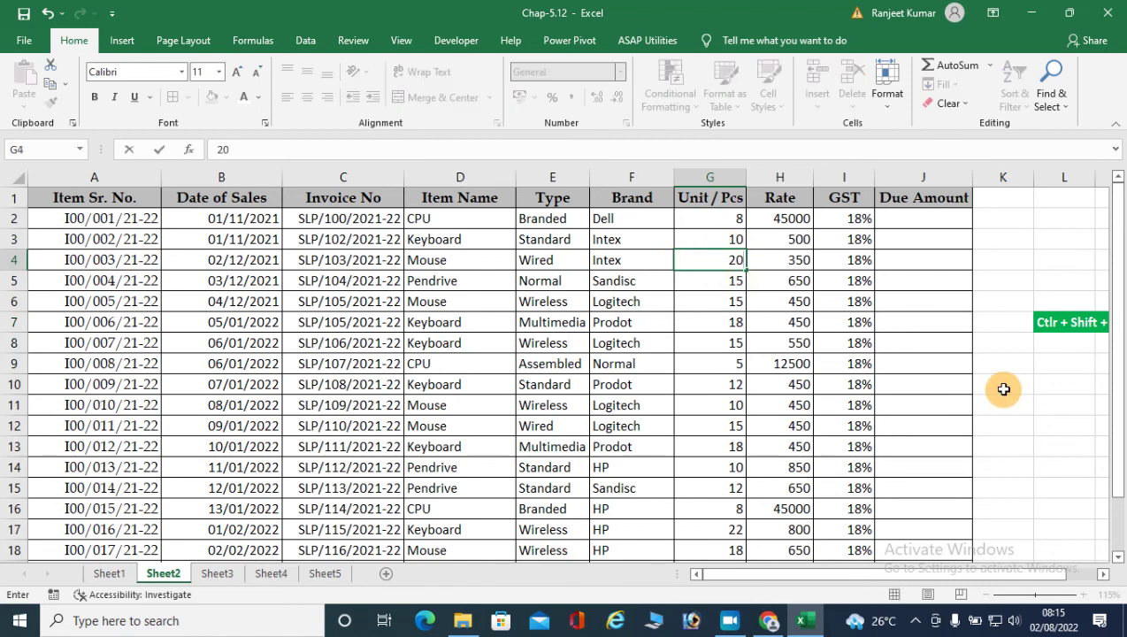
pyautogui.press('Return')
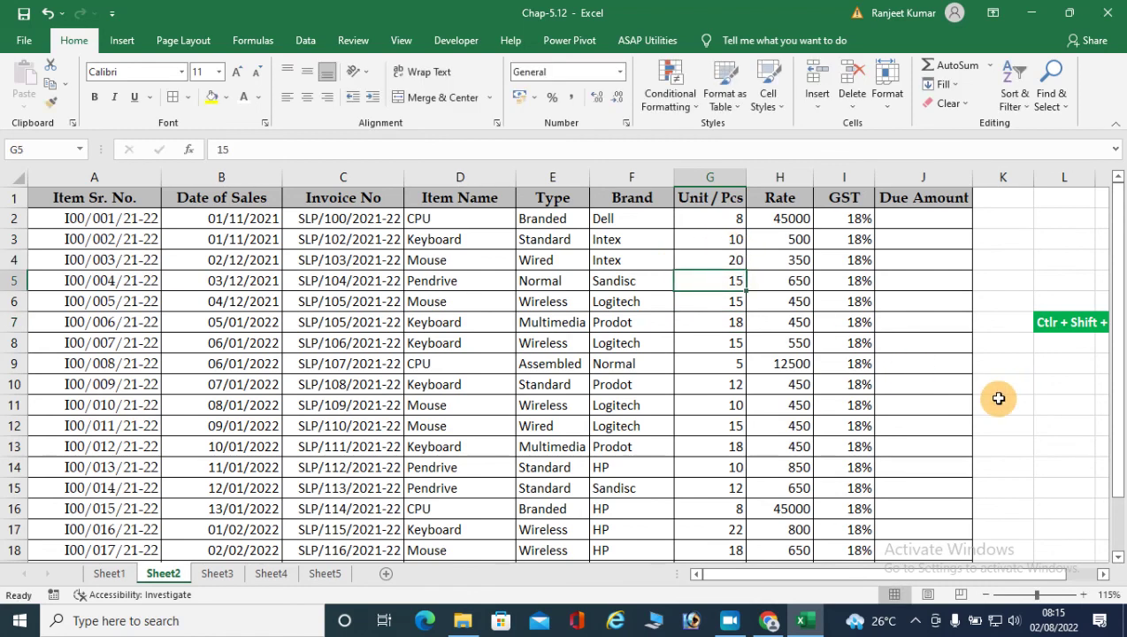
# Review the AutoFilter and Advance Filter descriptions on Sheet1
pyautogui.click(109, 573)
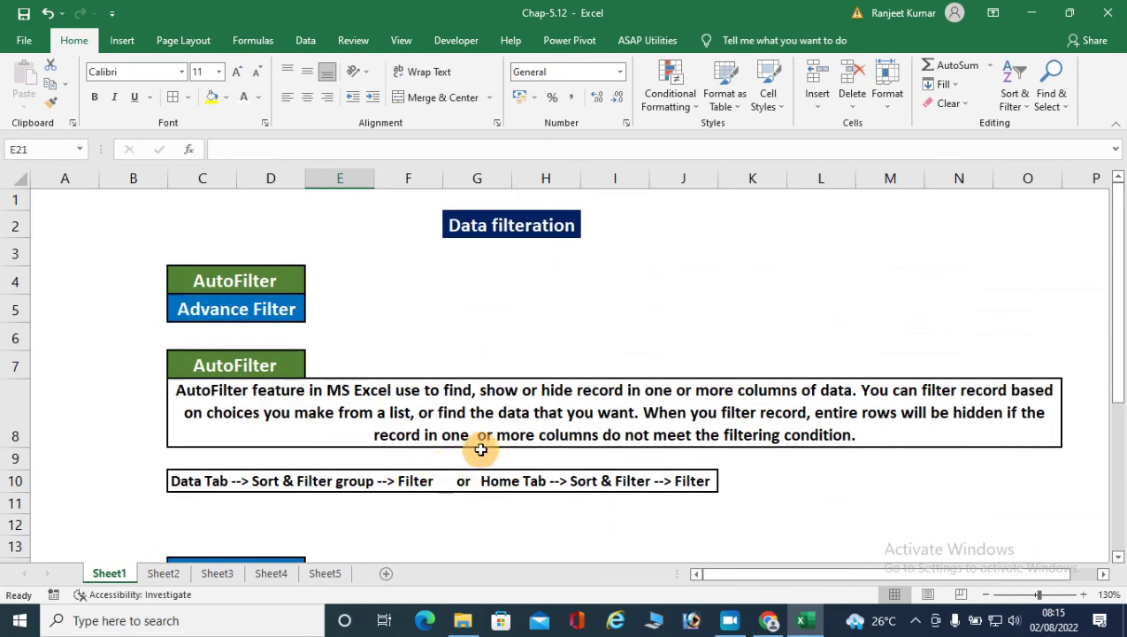
pyautogui.scroll(-2, 482, 448)
pyautogui.scroll(2, 482, 448)
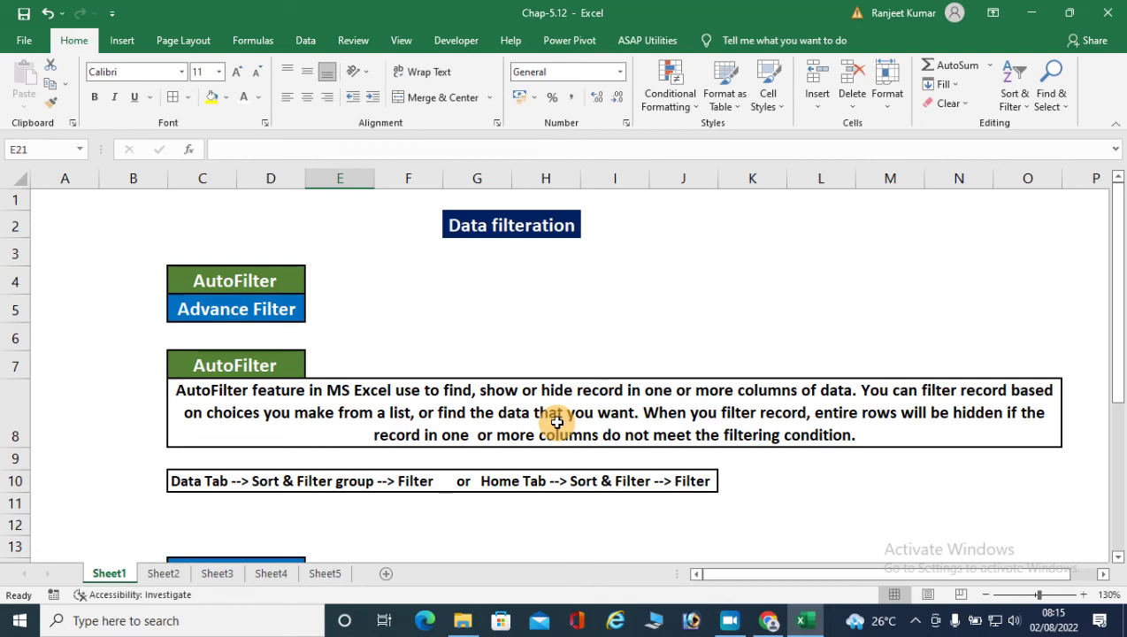
pyautogui.scroll(-5, 556, 423)
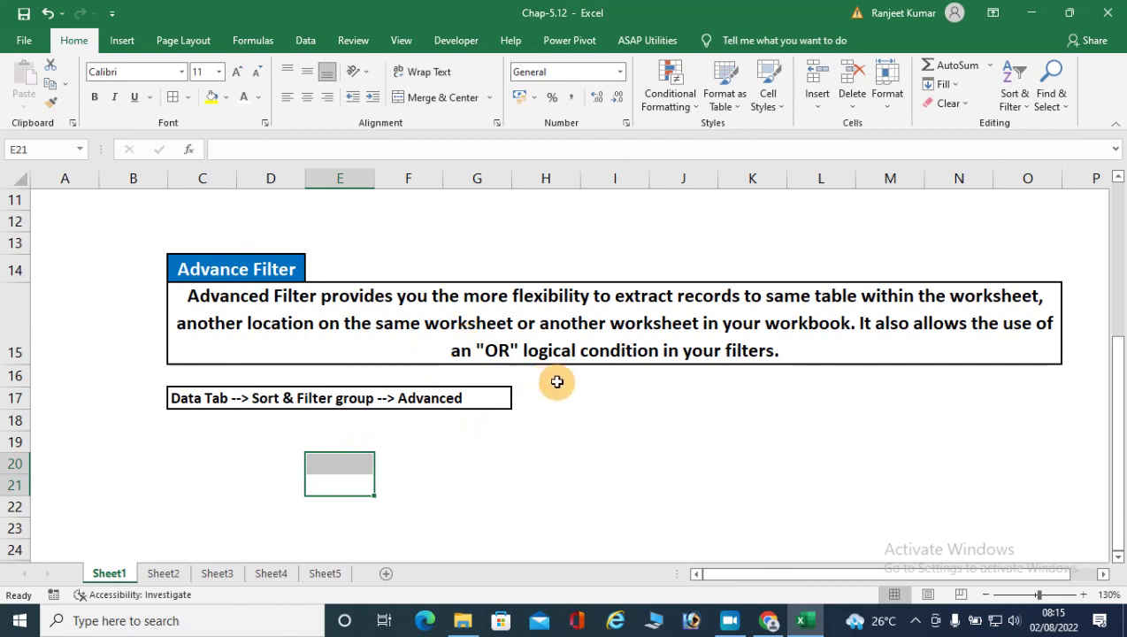
pyautogui.scroll(3, 556, 382)
pyautogui.scroll(1, 557, 383)
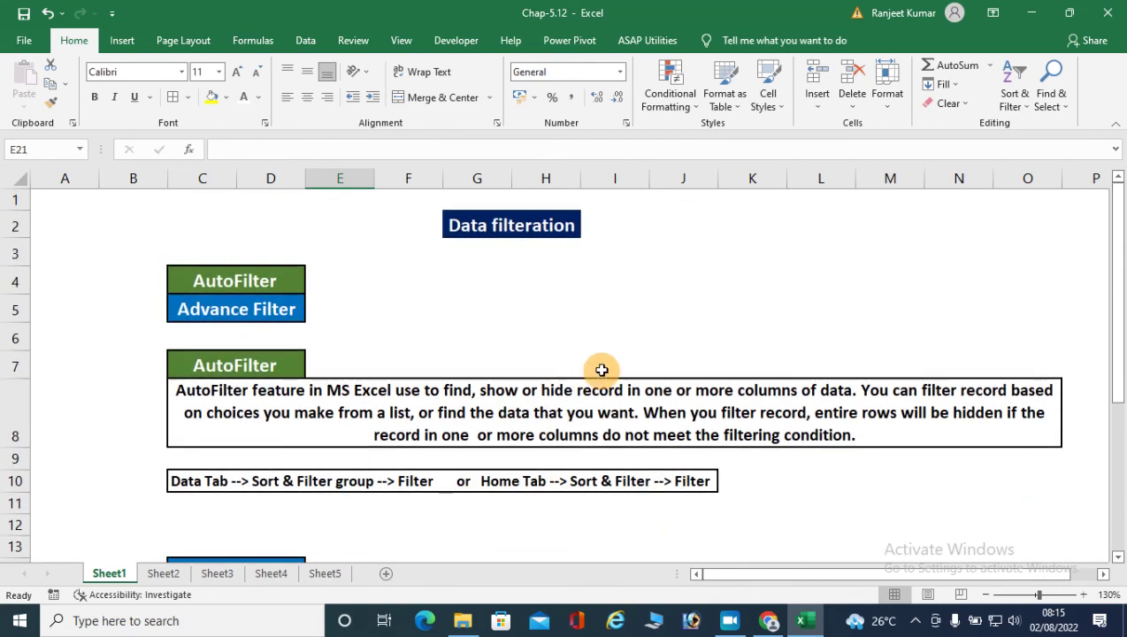